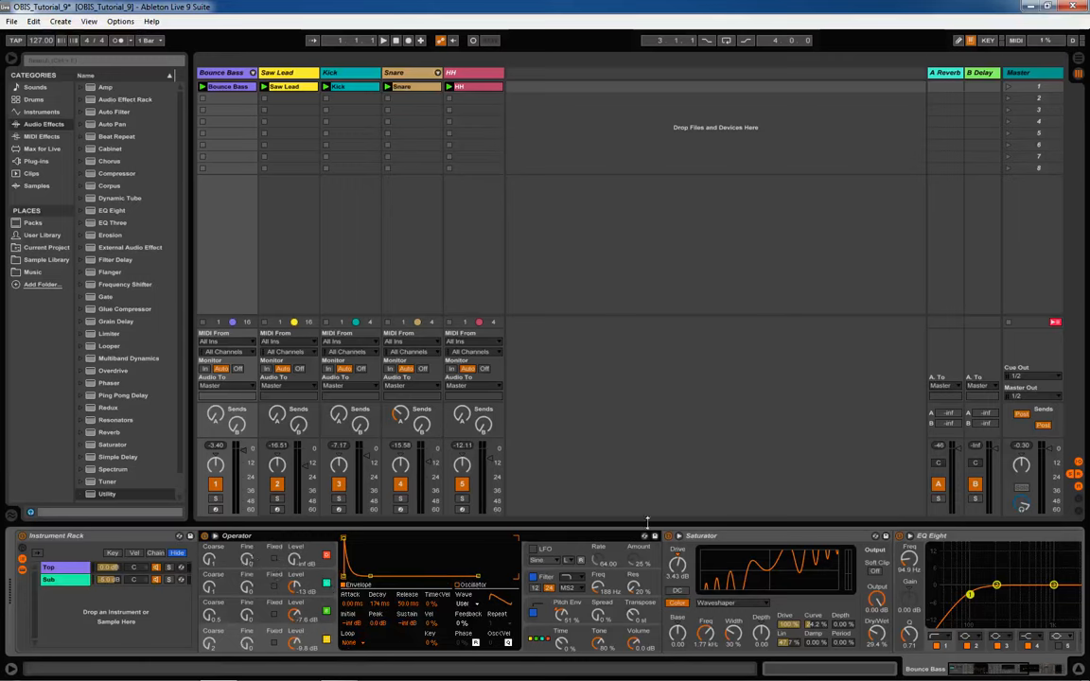
# - Examine the global settings and an oscillator's envelope in the Bounce Bass track's Operator
pyautogui.click(538, 640)
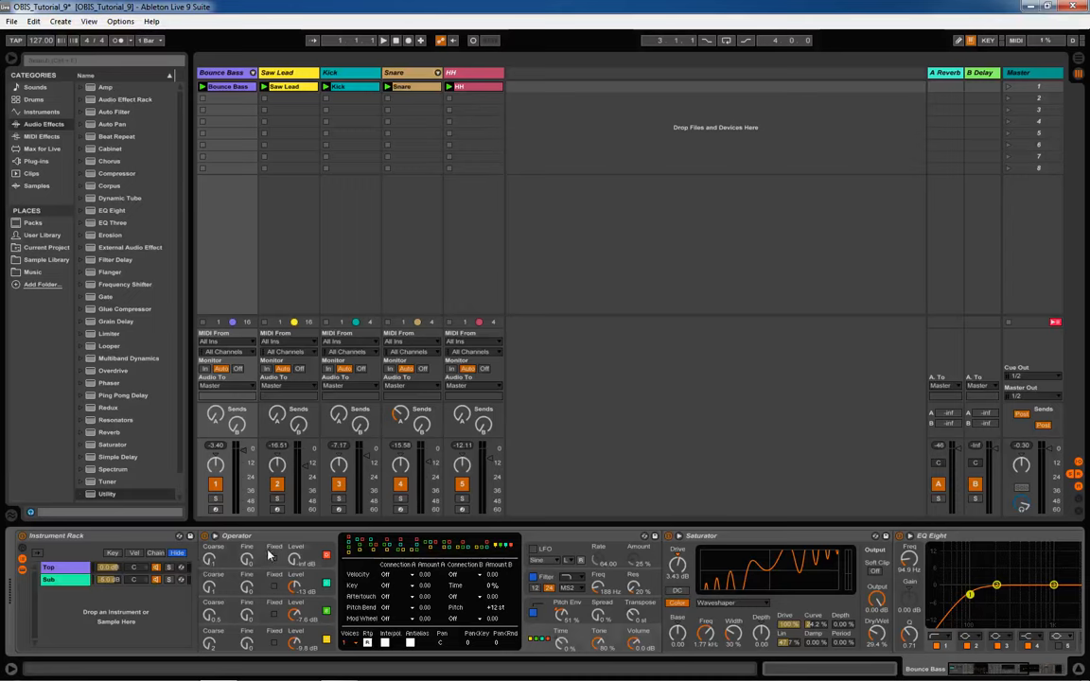
pyautogui.click(270, 584)
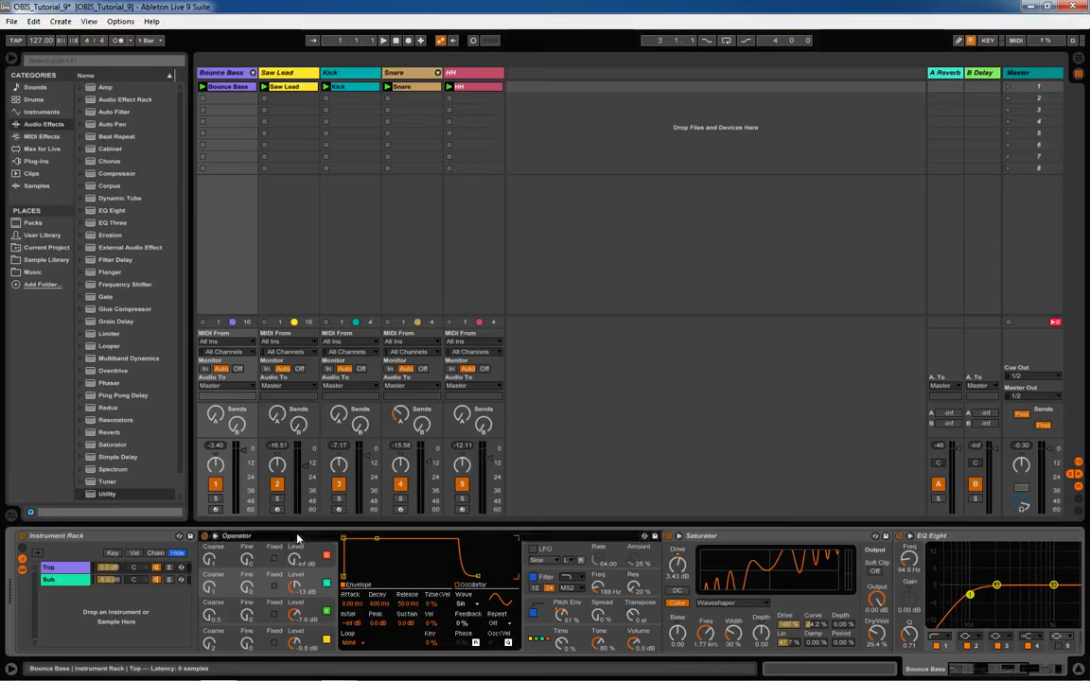
pyautogui.click(235, 73)
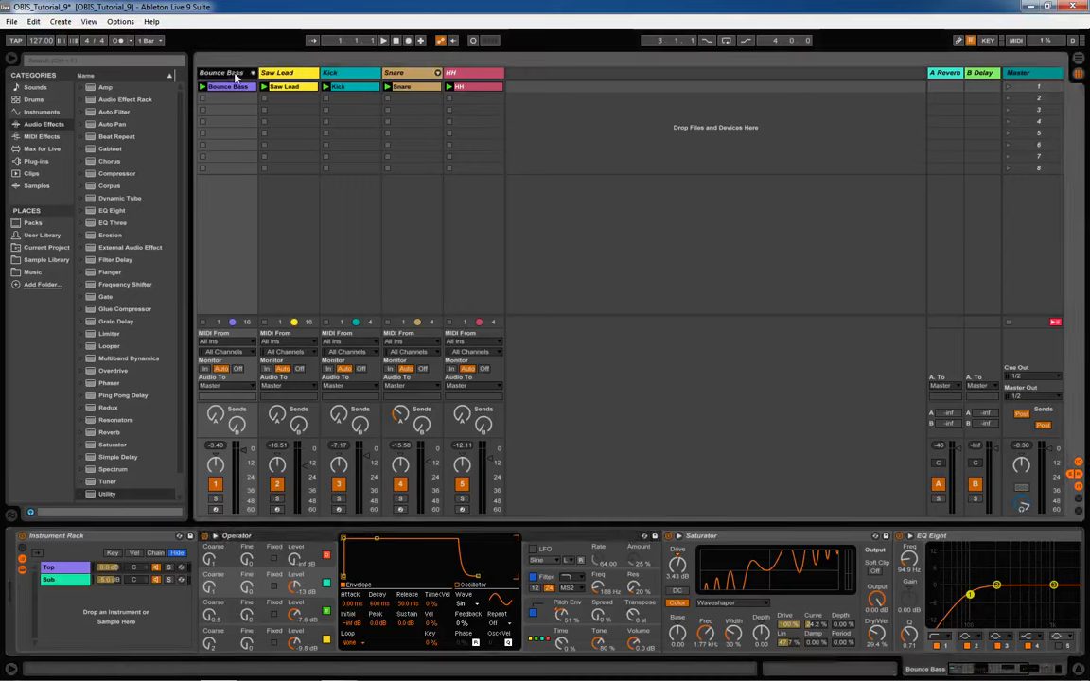
# - Play the first scene and compare the full mix with the Bounce Bass track soloed
pyautogui.click(1008, 87)
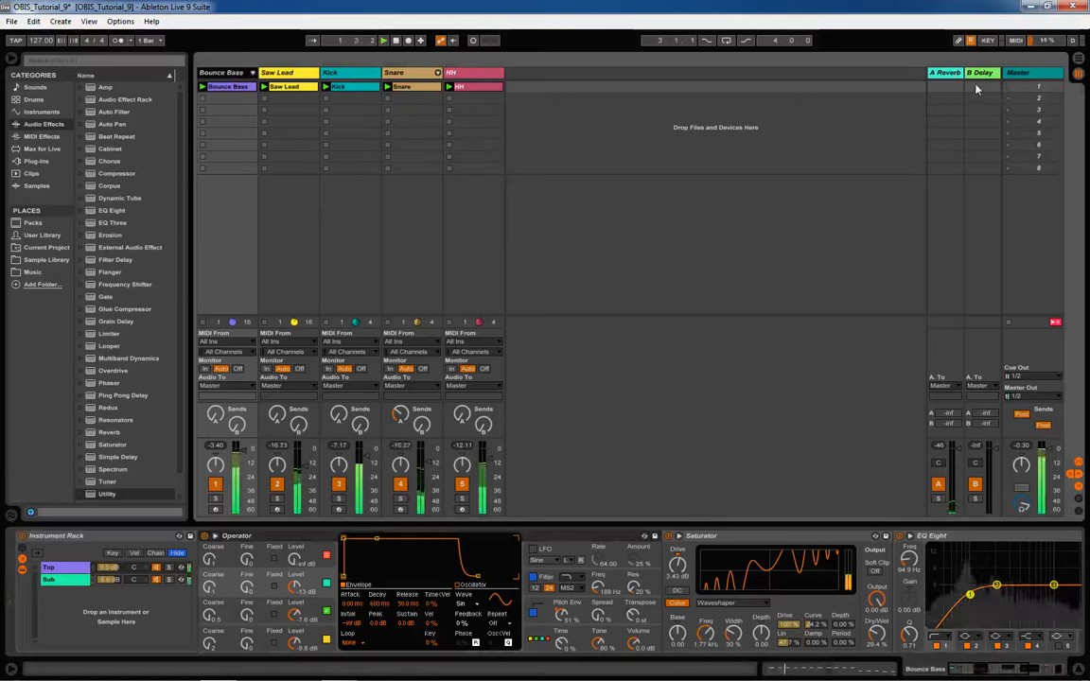
pyautogui.click(214, 501)
pyautogui.click(222, 74)
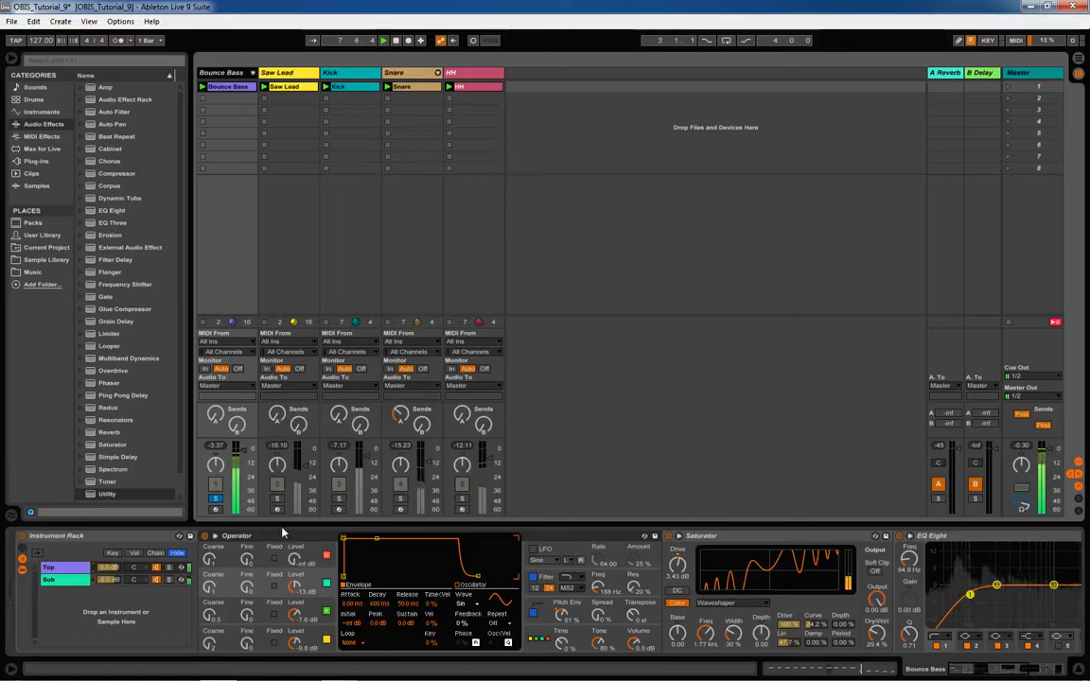
pyautogui.click(216, 500)
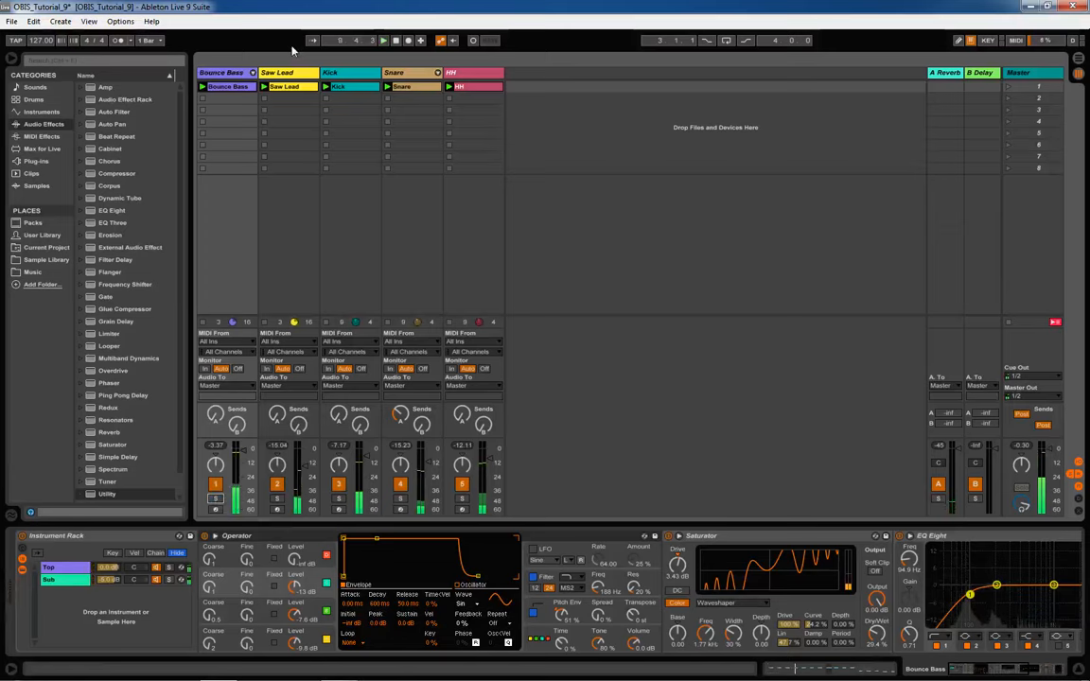
pyautogui.click(216, 499)
pyautogui.click(229, 74)
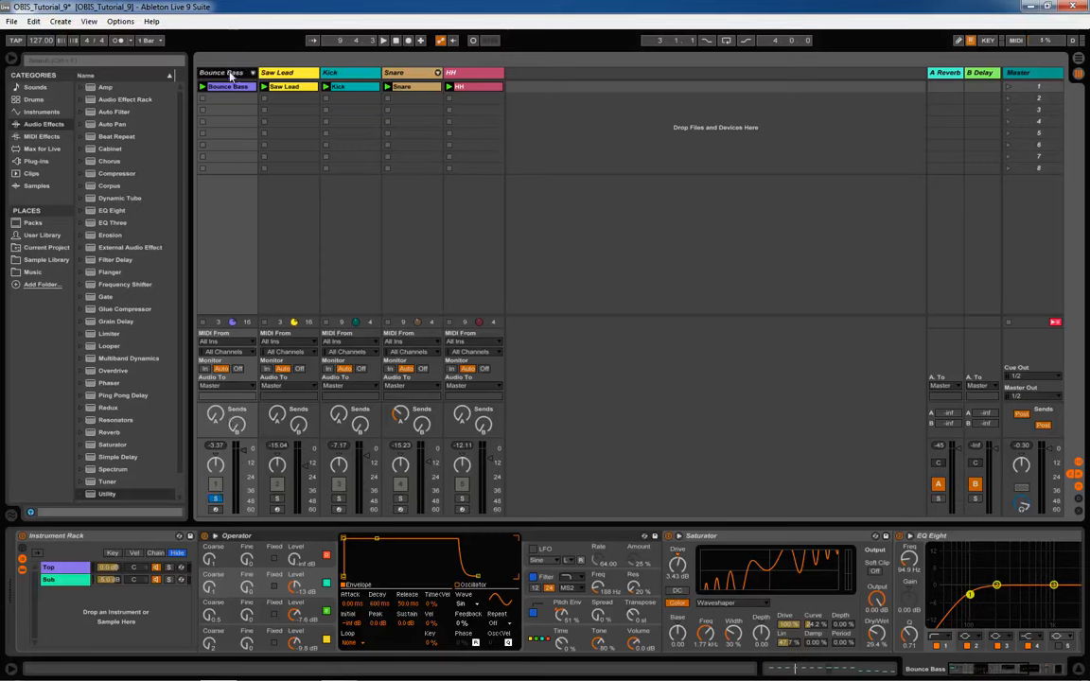
# - Examine the device settings of the Top and Sub chains in the Bounce Bass Instrument Rack
pyautogui.click(74, 569)
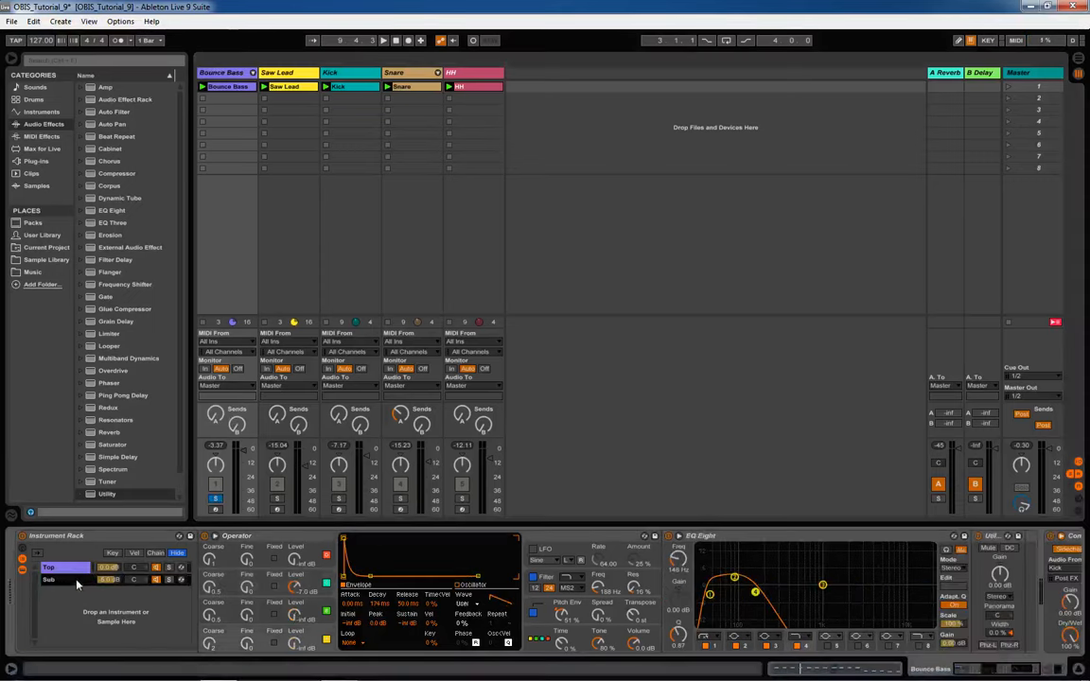
pyautogui.click(82, 579)
pyautogui.click(83, 568)
pyautogui.click(85, 579)
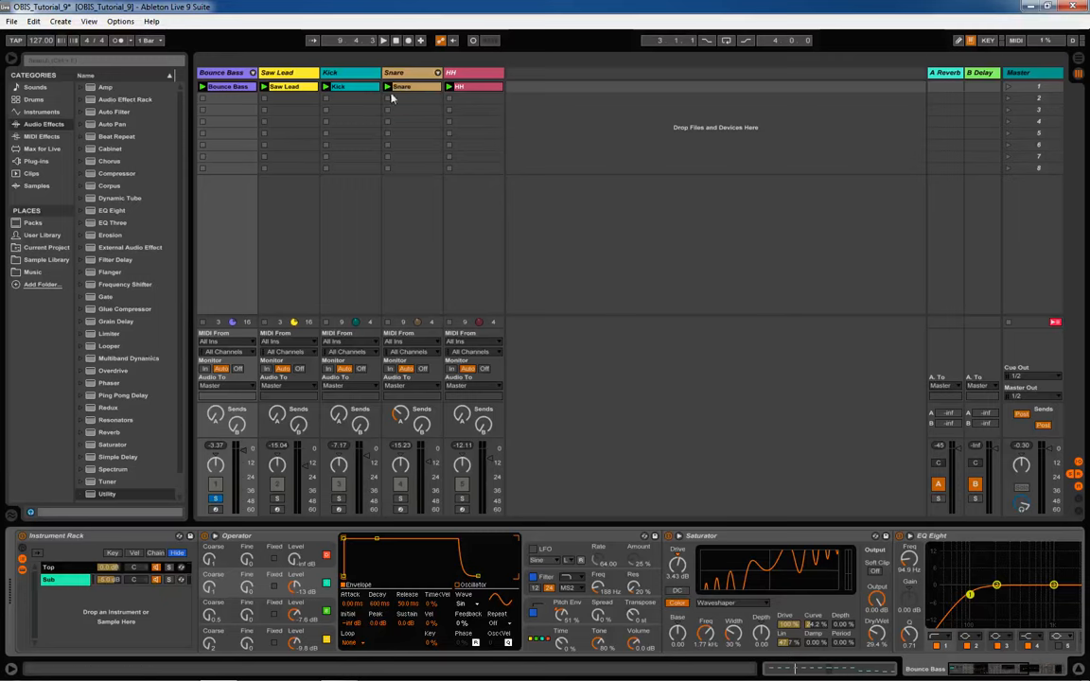
# - Insert a MIDI track after Bounce Bass and move the Bounce Bass clip into its first slot
pyautogui.click(231, 77)
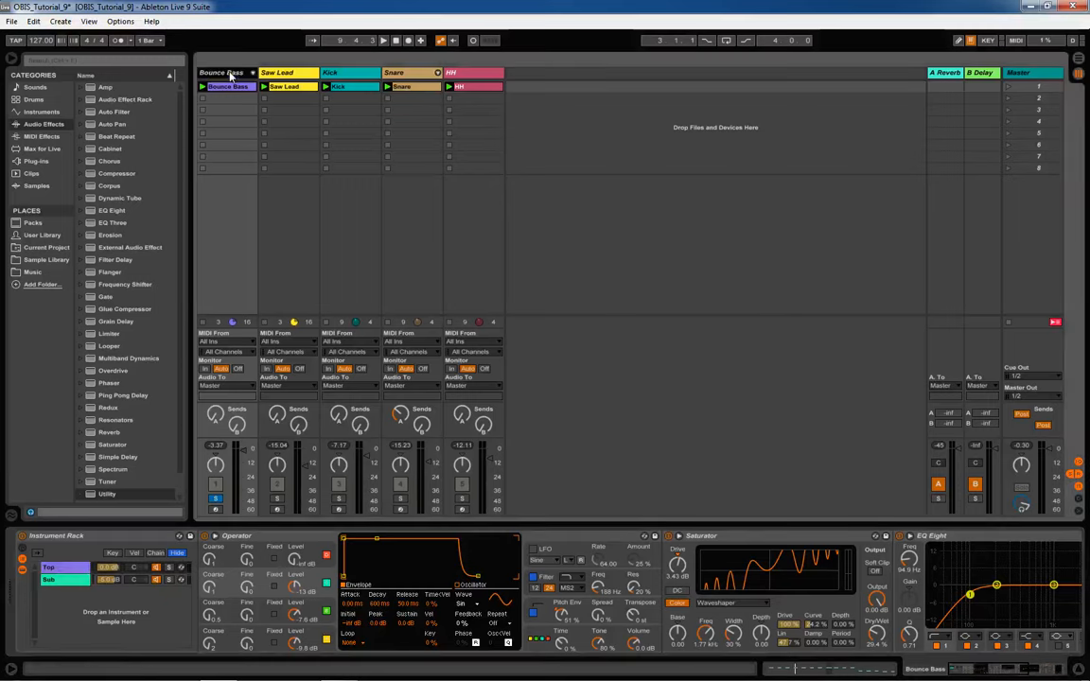
pyautogui.hotkey('ctrl', 'shift', 't')
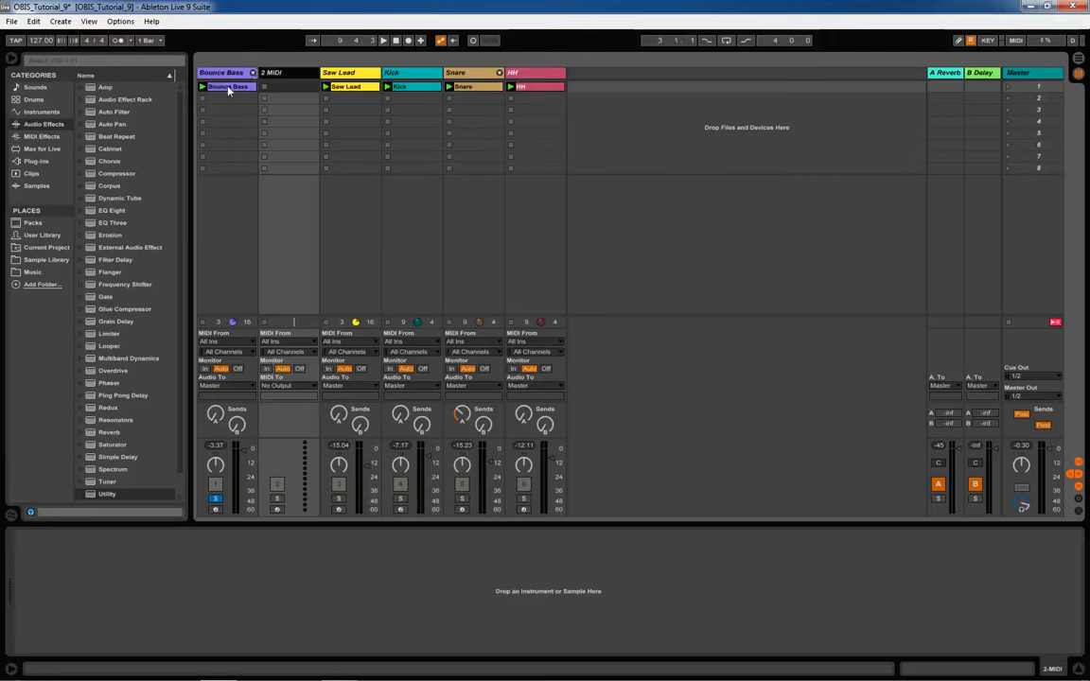
pyautogui.moveTo(227, 86); pyautogui.dragTo(273, 88)
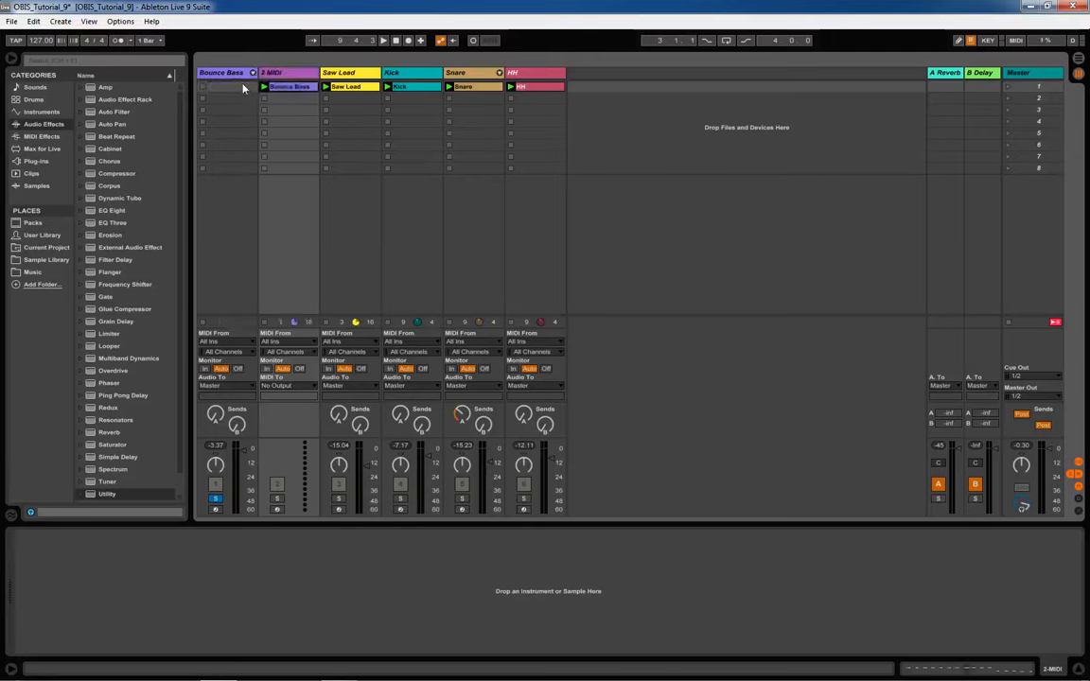
# - Unsolo and deactivate the original Bounce Bass track, placing it narrowed after the HH track
pyautogui.click(203, 72)
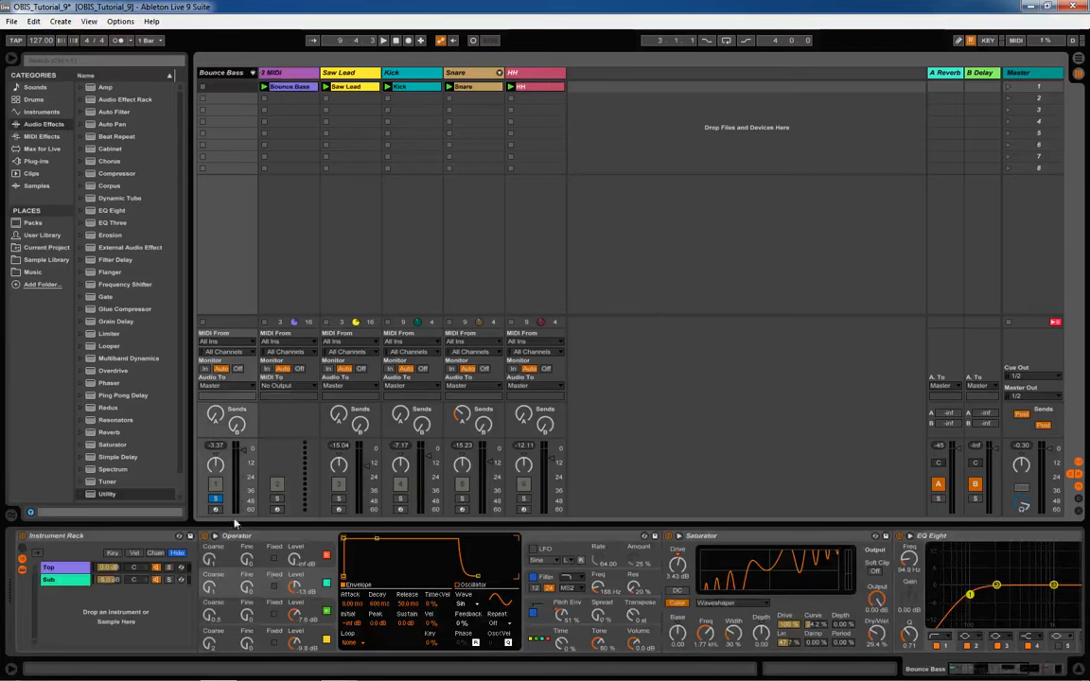
pyautogui.click(216, 496)
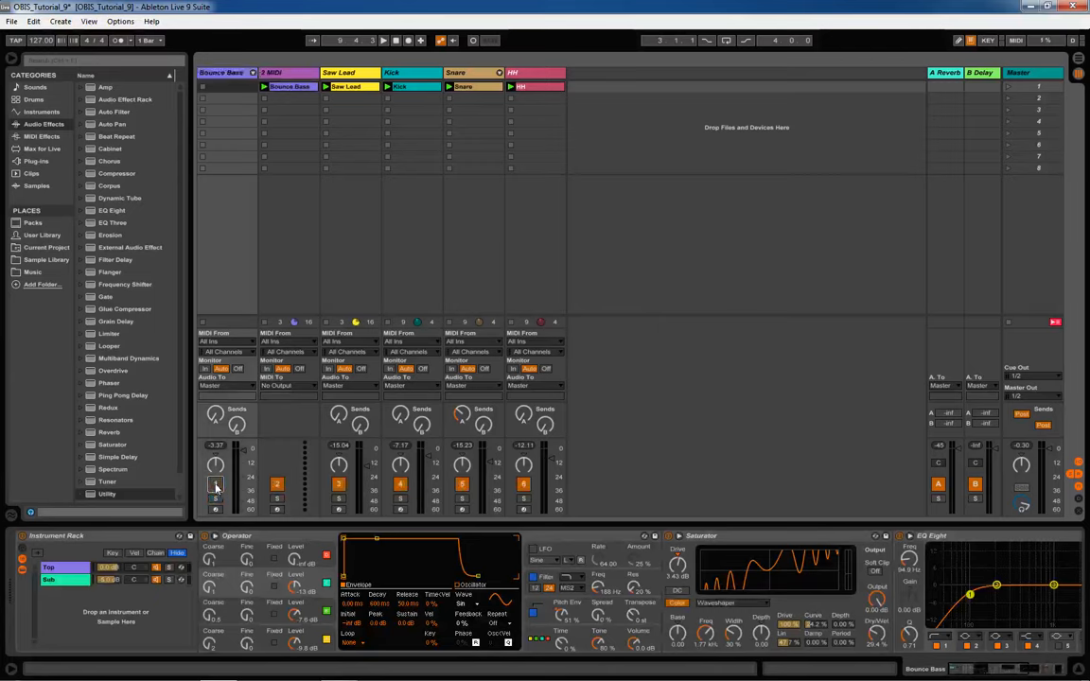
pyautogui.click(216, 485)
pyautogui.moveTo(674, 74); pyautogui.dragTo(530, 79)
pyautogui.click(229, 76)
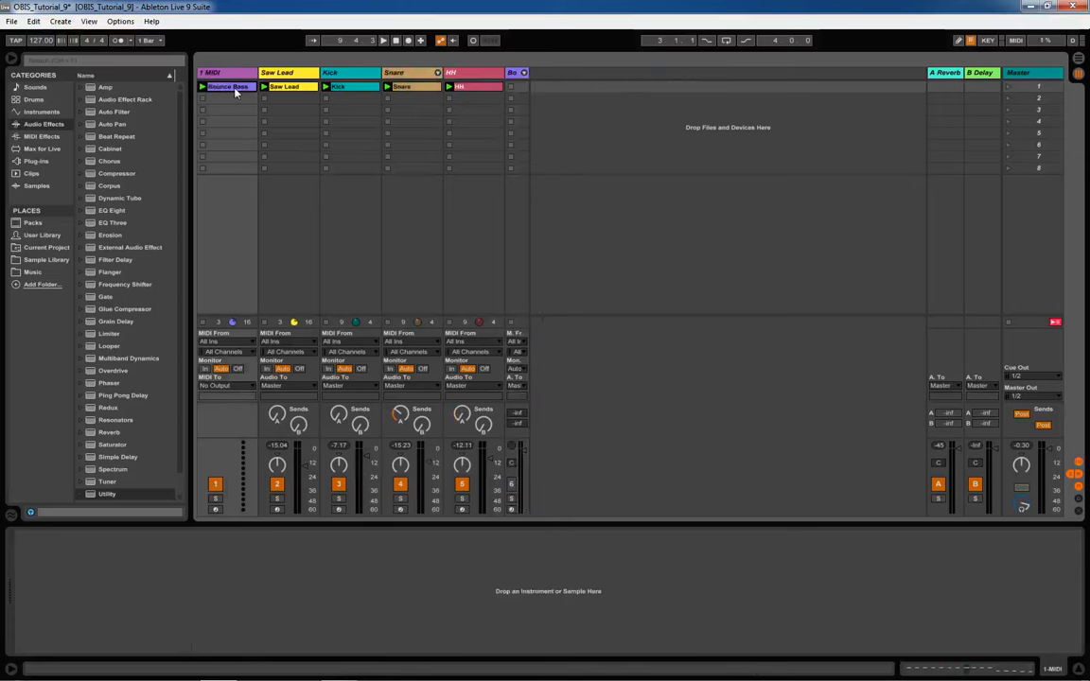
# - Examine the Bounce Bass clip's notes and pitch bend envelope, hiding the envelopes and shrinking the clip view when done
pyautogui.doubleClick(235, 89)
pyautogui.scroll(-2, 699, 523)
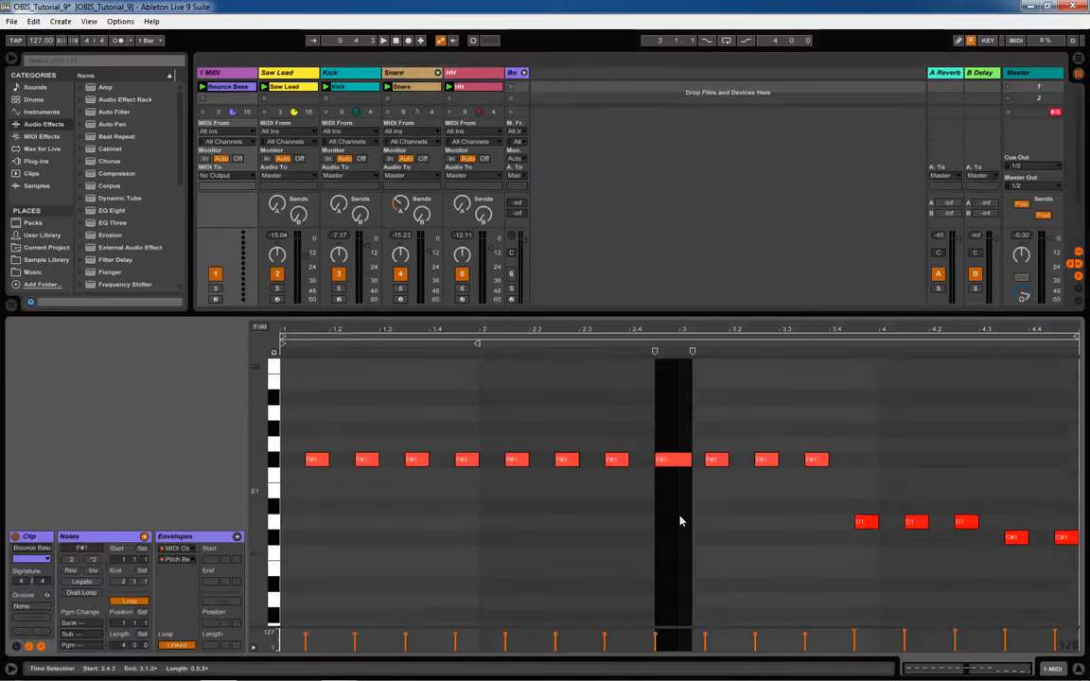
pyautogui.scroll(-4, 691, 502)
pyautogui.scroll(5, 899, 535)
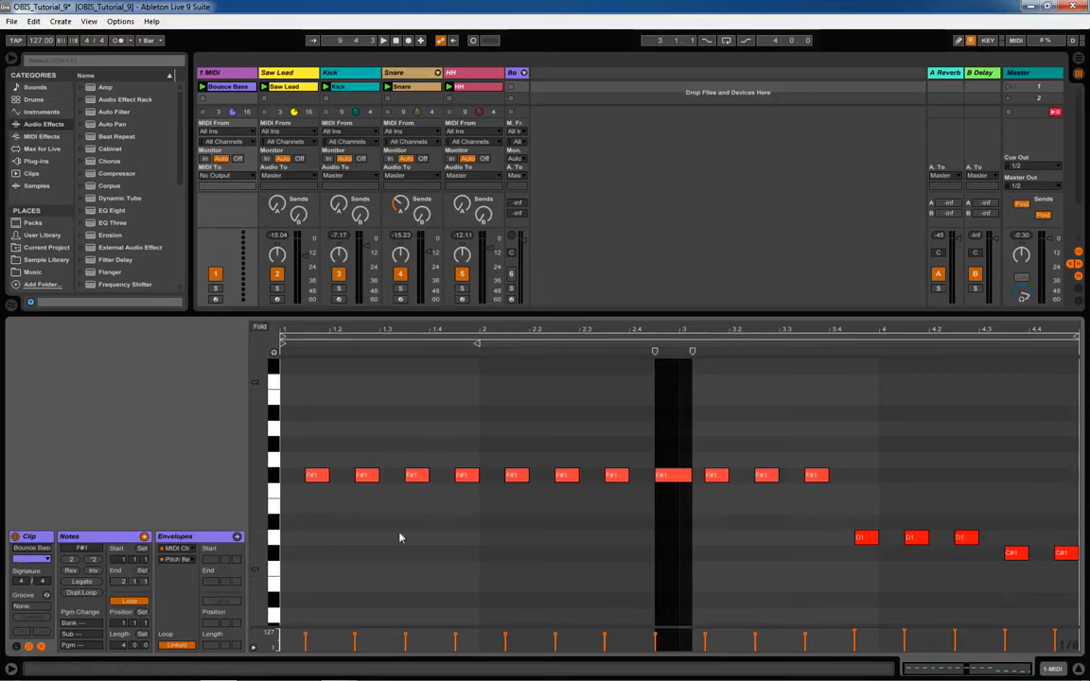
pyautogui.click(40, 649)
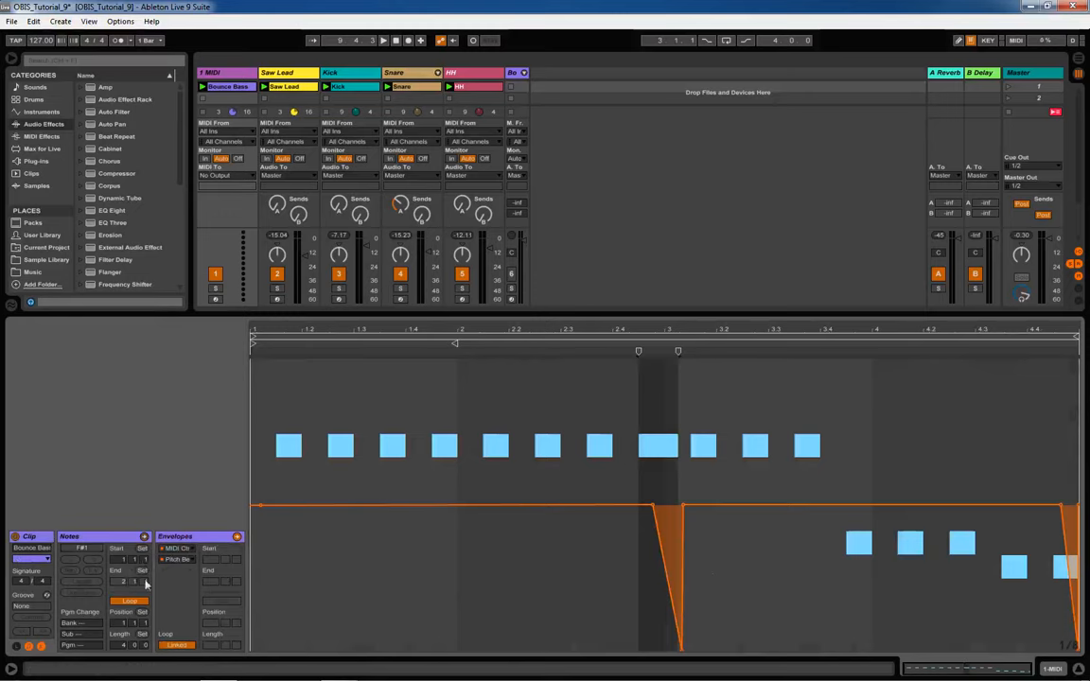
pyautogui.click(41, 647)
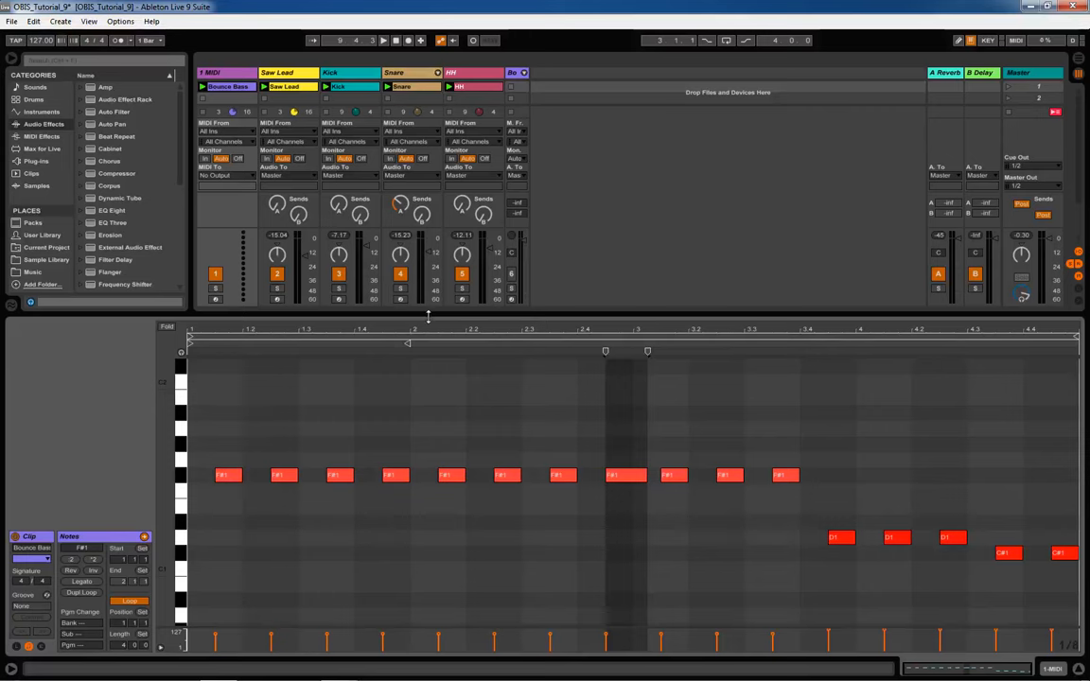
pyautogui.moveTo(427, 314); pyautogui.dragTo(438, 451)
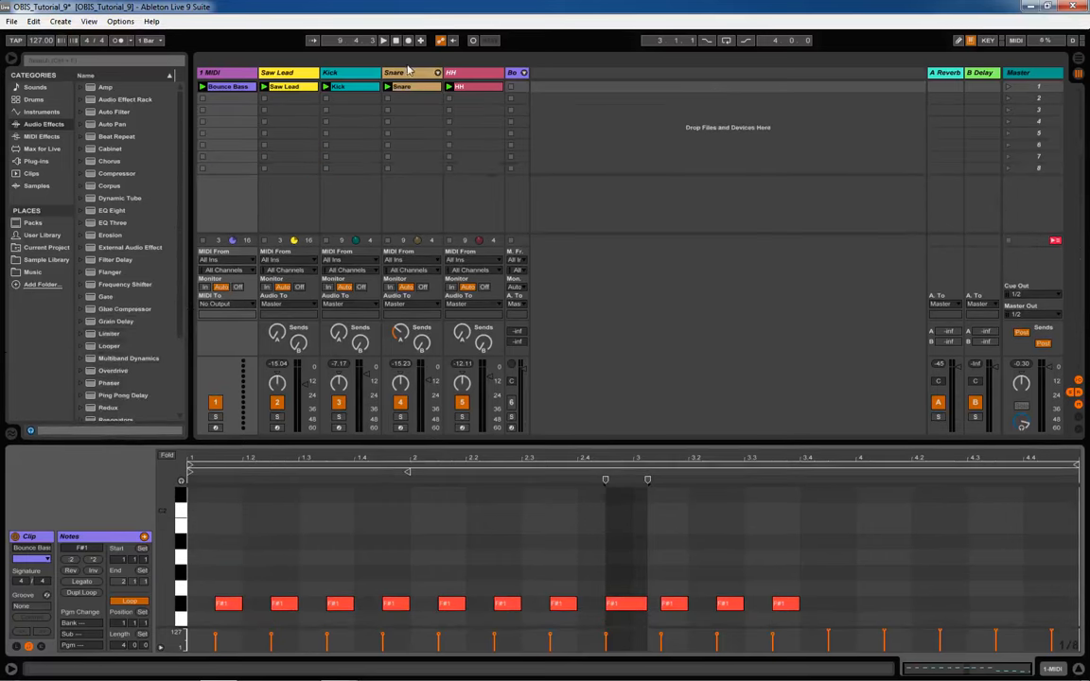
# - Load an Operator instrument onto the new MIDI track that holds the Bounce Bass clip
pyautogui.click(407, 75)
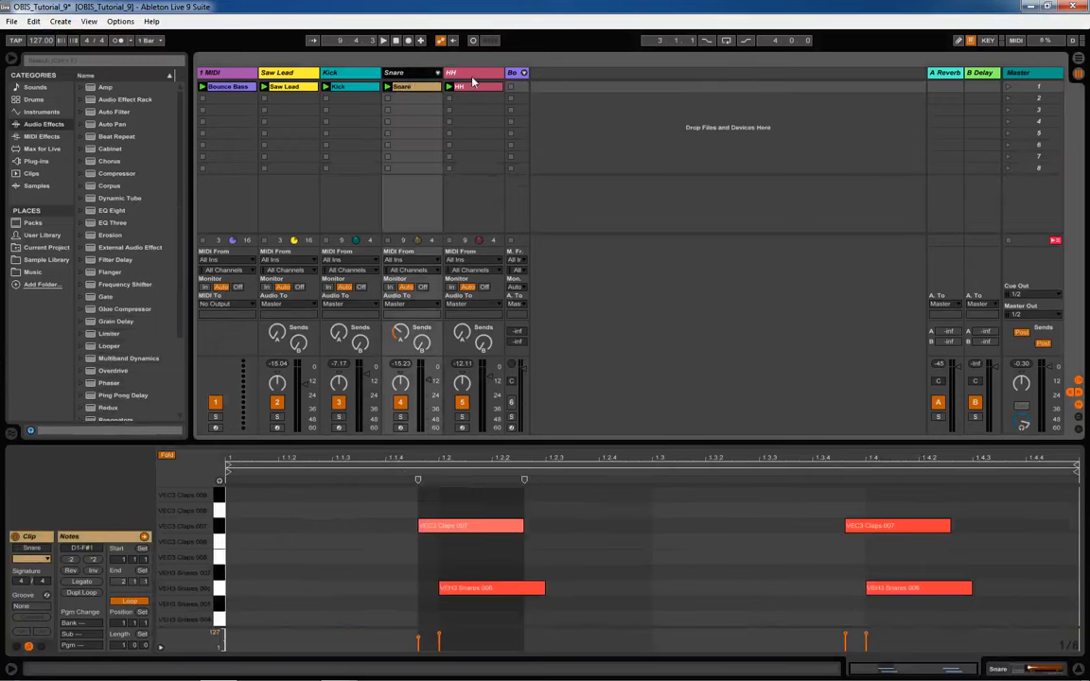
pyautogui.click(264, 74)
pyautogui.click(244, 75)
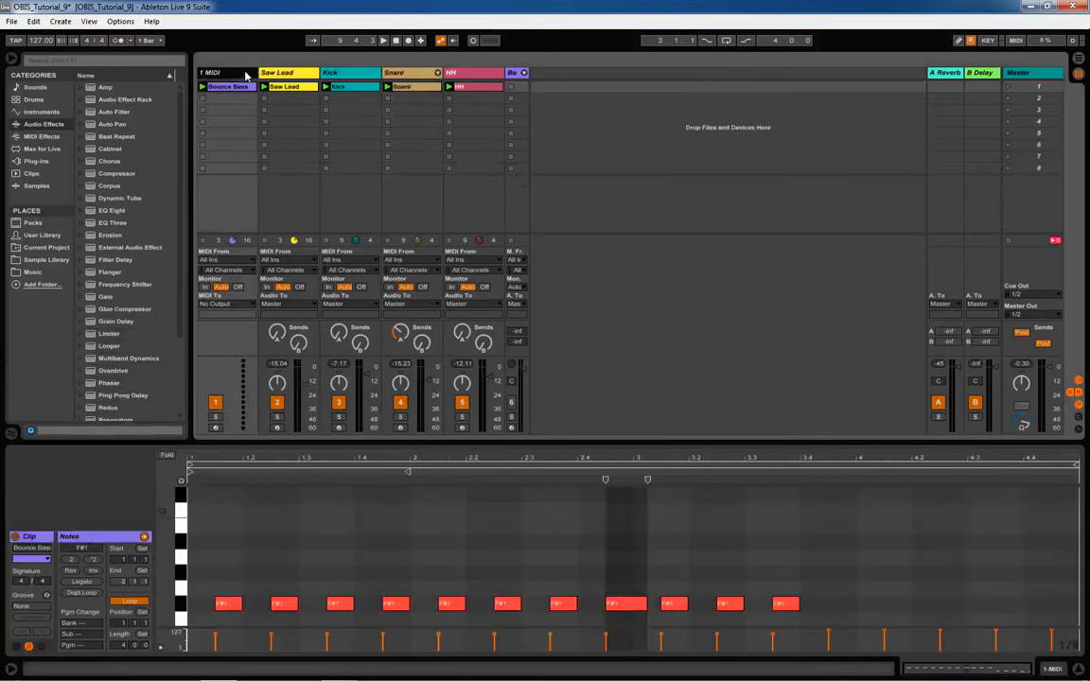
pyautogui.click(39, 112)
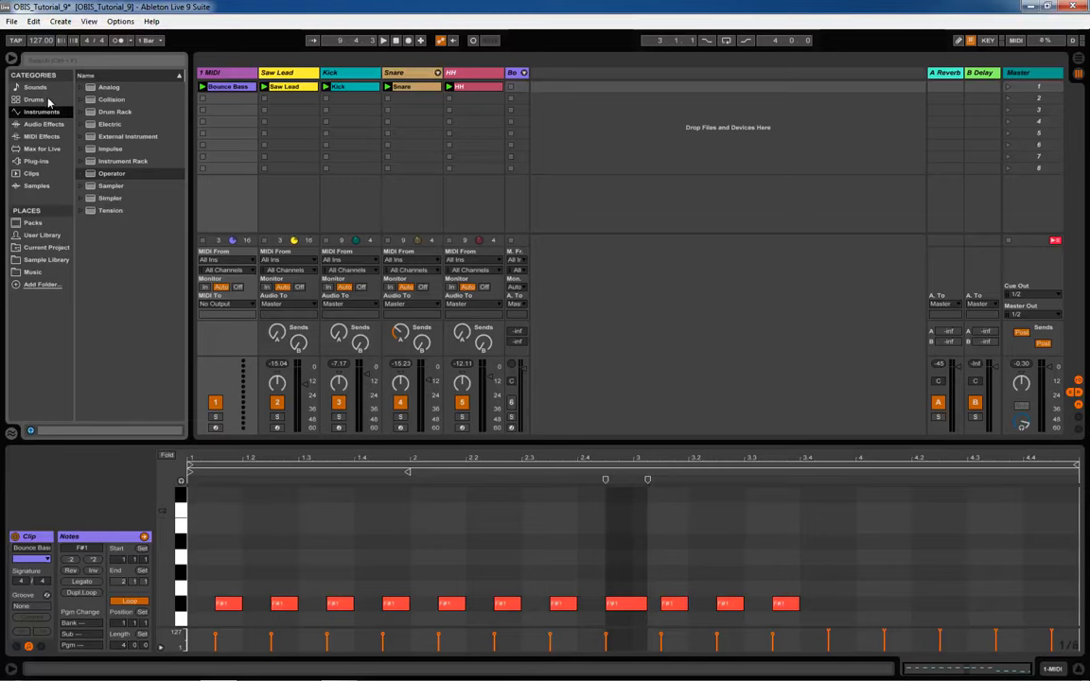
pyautogui.doubleClick(112, 174)
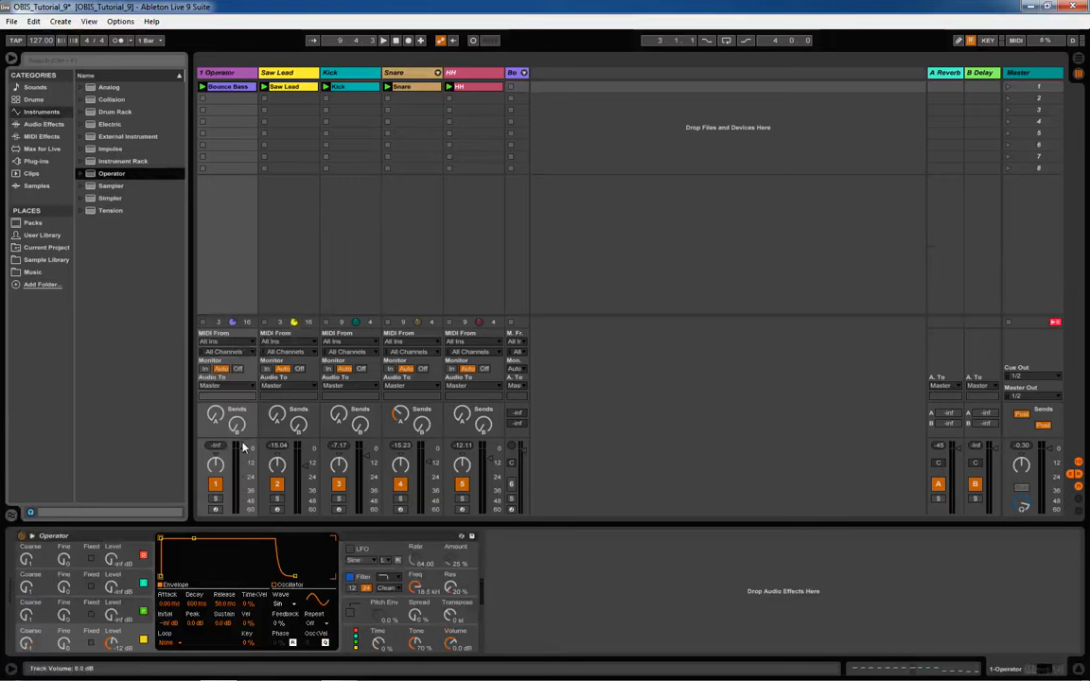
# - Lower the Operator track's volume to about -5 dB and audition the track soloed
pyautogui.moveTo(242, 448); pyautogui.dragTo(242, 455)
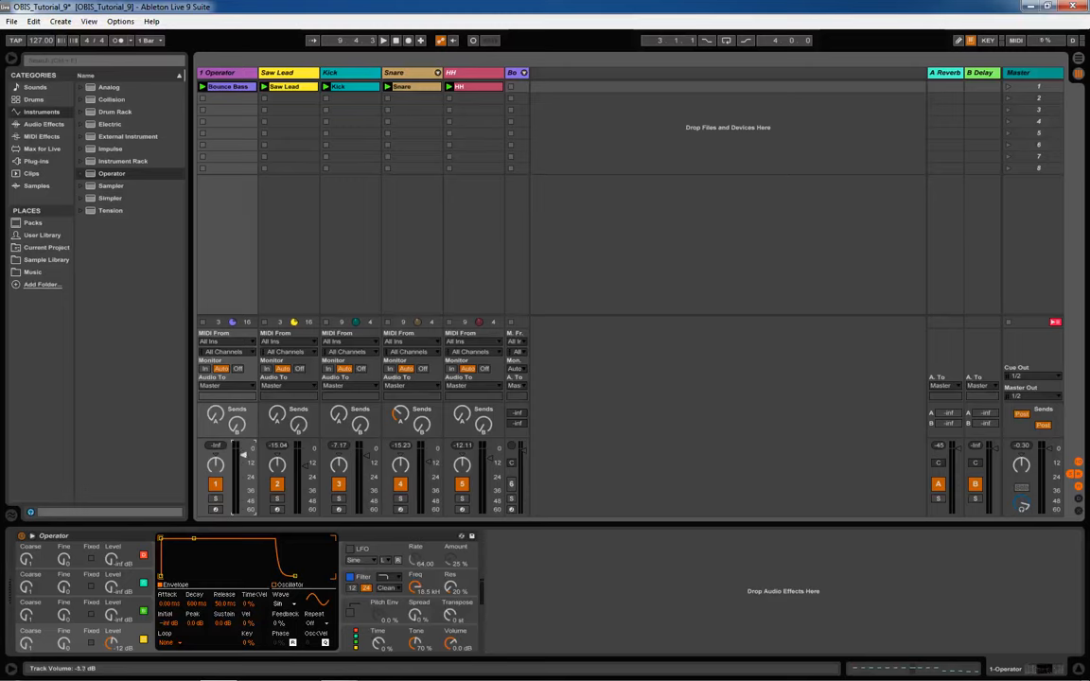
pyautogui.press('space')
pyautogui.click(223, 498)
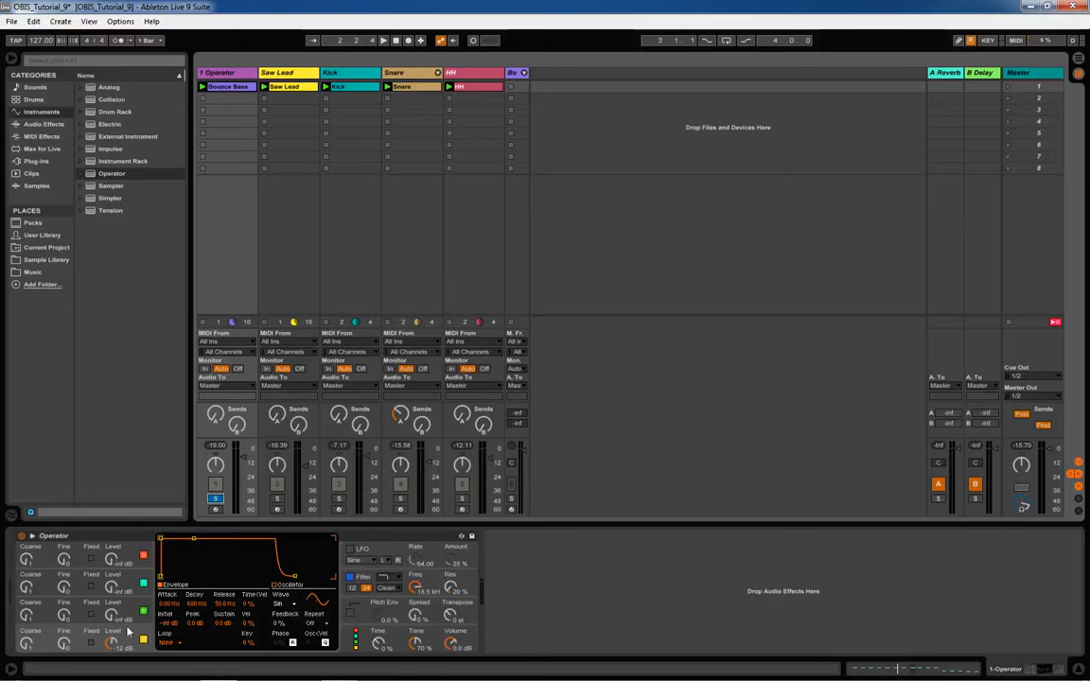
# - Choose Operator's algorithm with all four oscillators in parallel and set the pitch bend range to +12 st
pyautogui.click(374, 640)
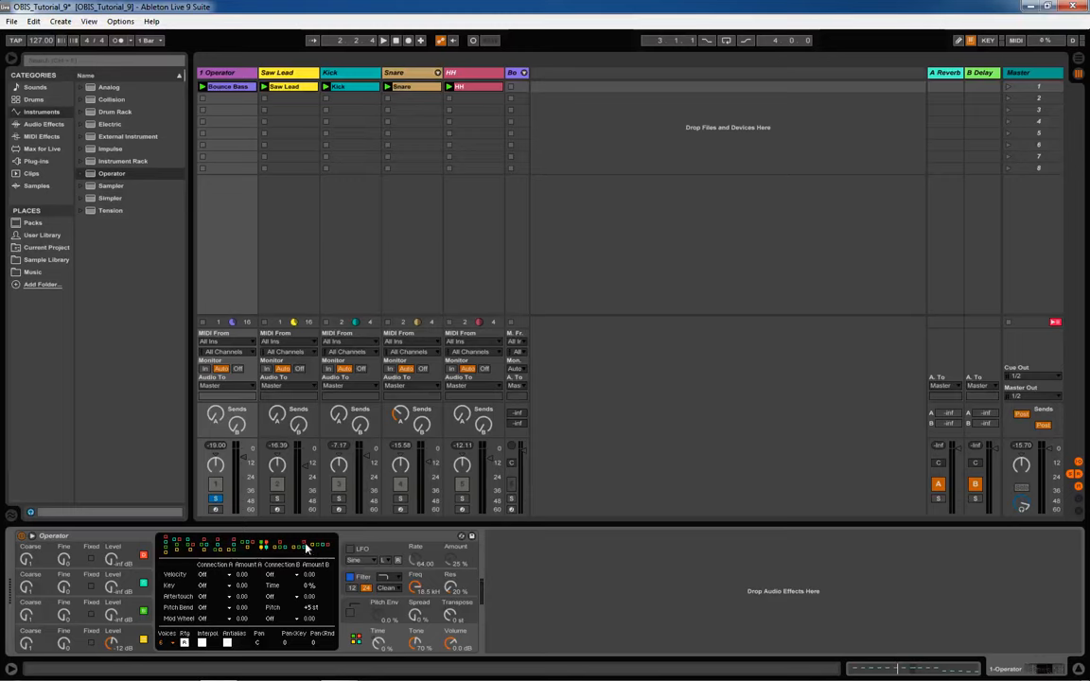
pyautogui.click(323, 546)
pyautogui.moveTo(308, 611); pyautogui.dragTo(307, 604)
# - Check the pitch envelope settings and reduce the number of voices in Operator's global settings
pyautogui.click(369, 609)
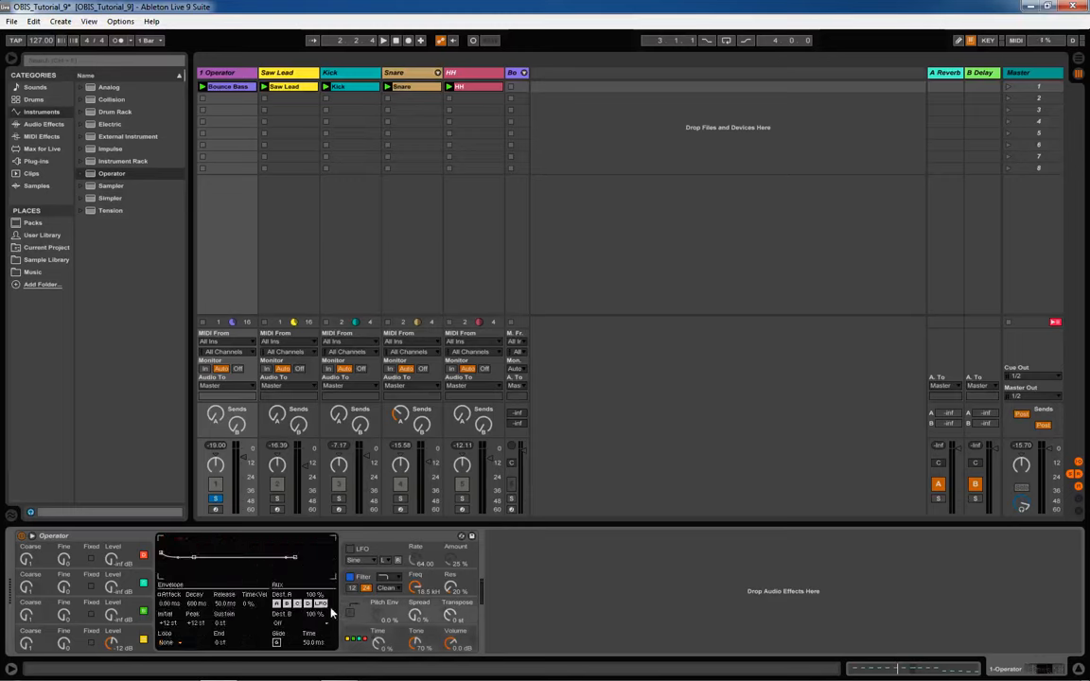
pyautogui.click(374, 638)
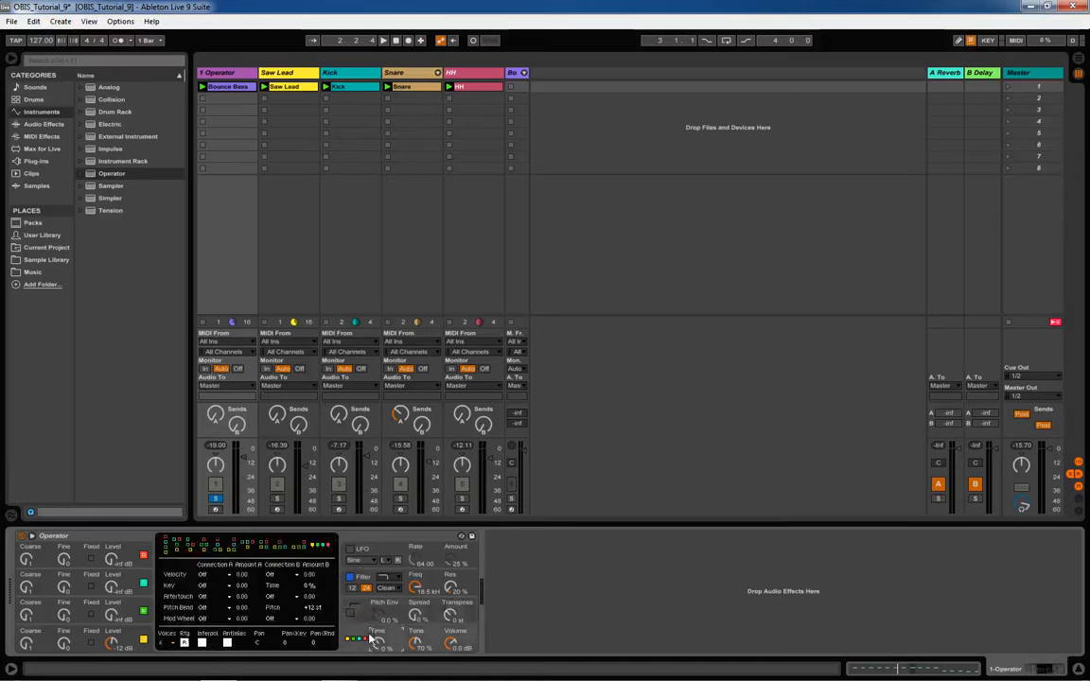
pyautogui.click(169, 642)
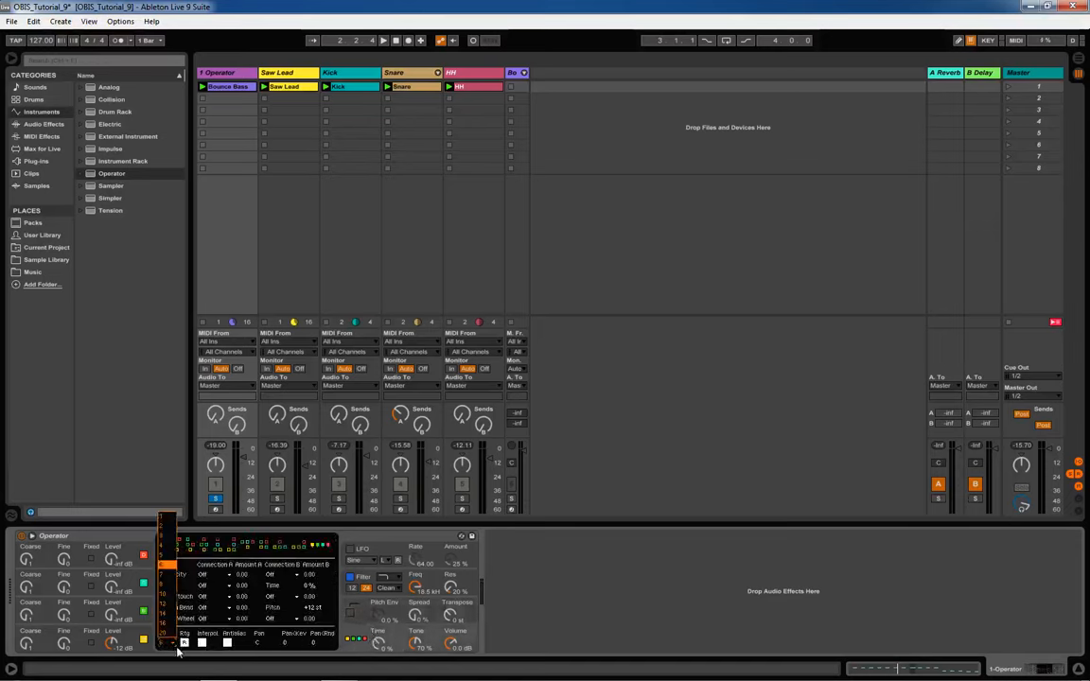
pyautogui.click(166, 526)
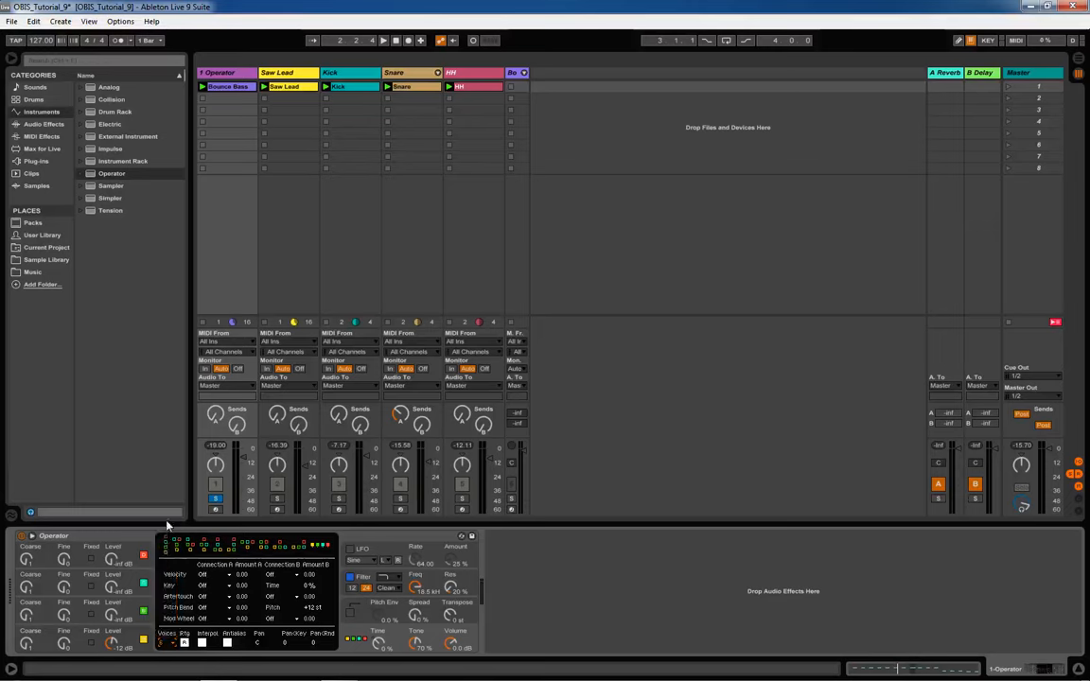
# - Compare the envelope and harmonics displays of Operator's yellow oscillator, leaving the harmonics display open
pyautogui.click(130, 633)
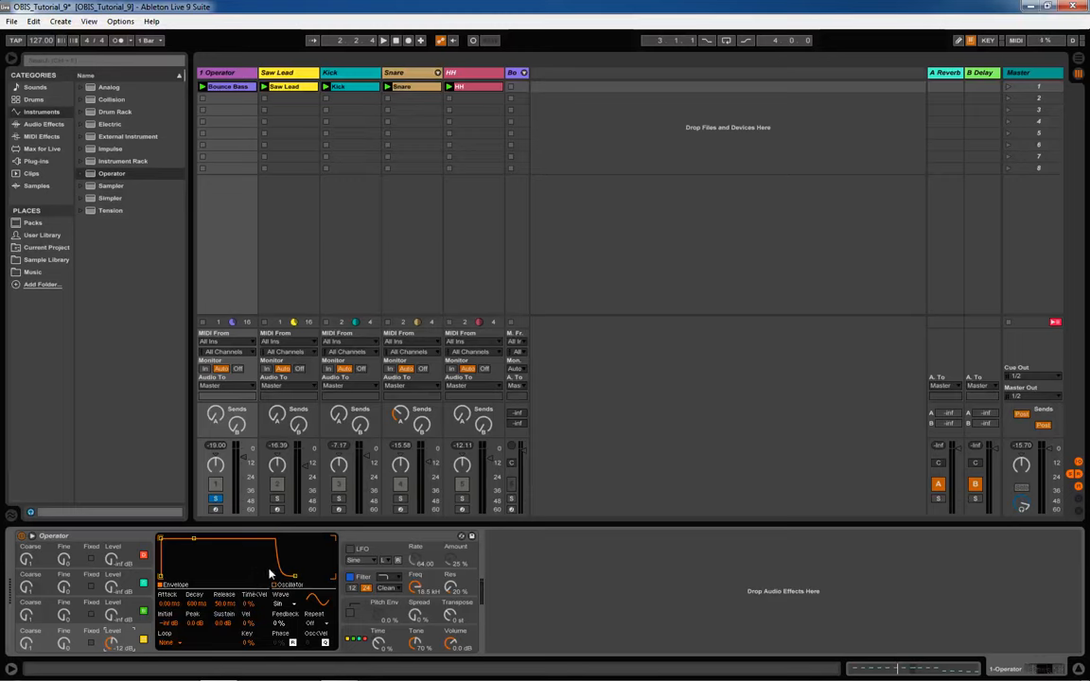
pyautogui.click(279, 587)
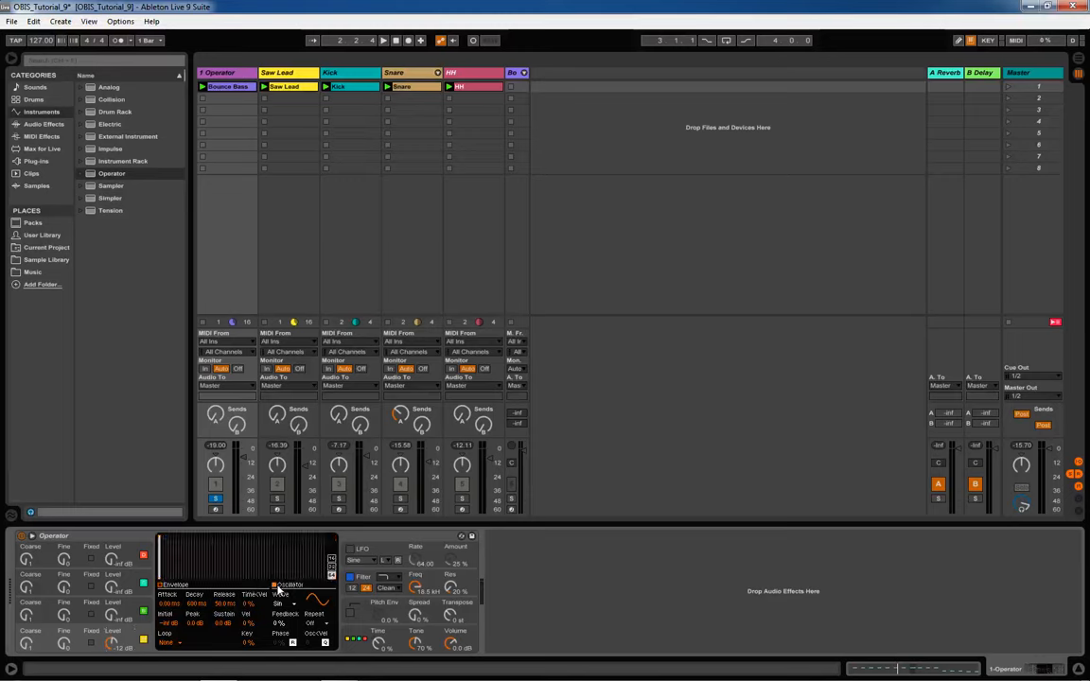
pyautogui.click(161, 589)
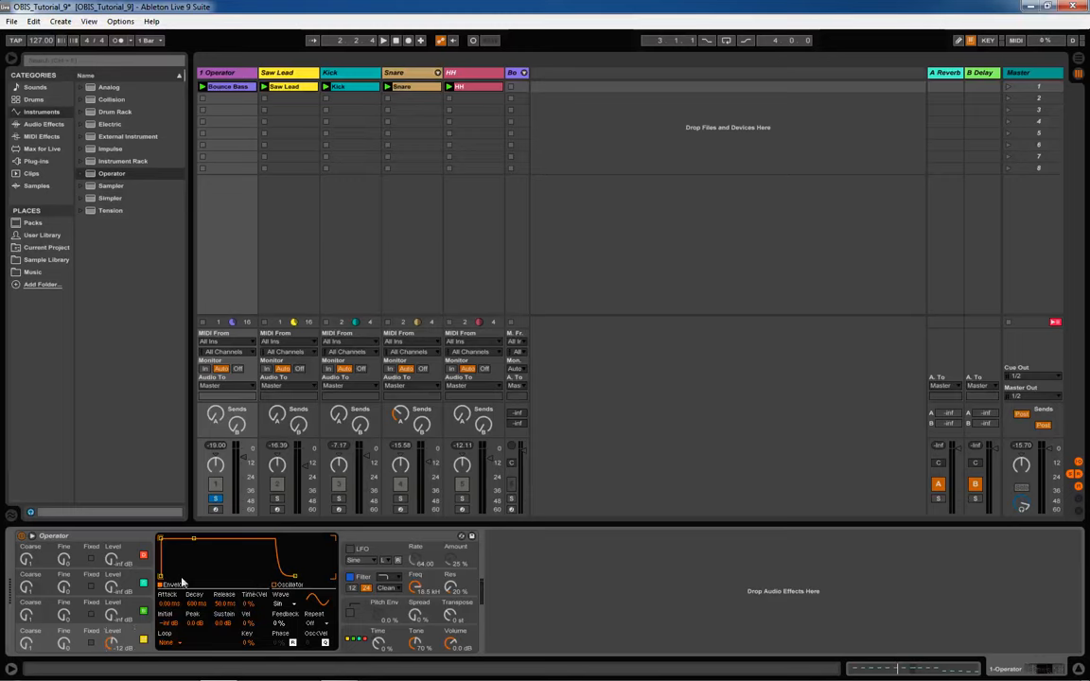
pyautogui.click(277, 587)
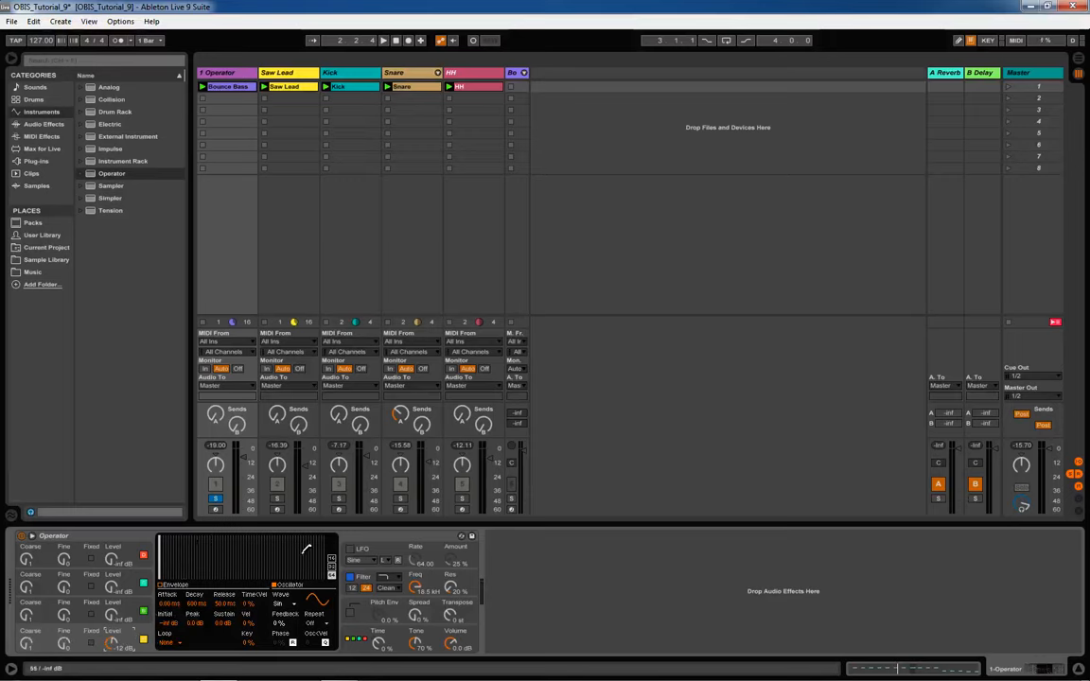
# - Set the yellow oscillator's waveform to Saw D and redraw its harmonics with uneven dips while auditioning the sound
pyautogui.click(289, 606)
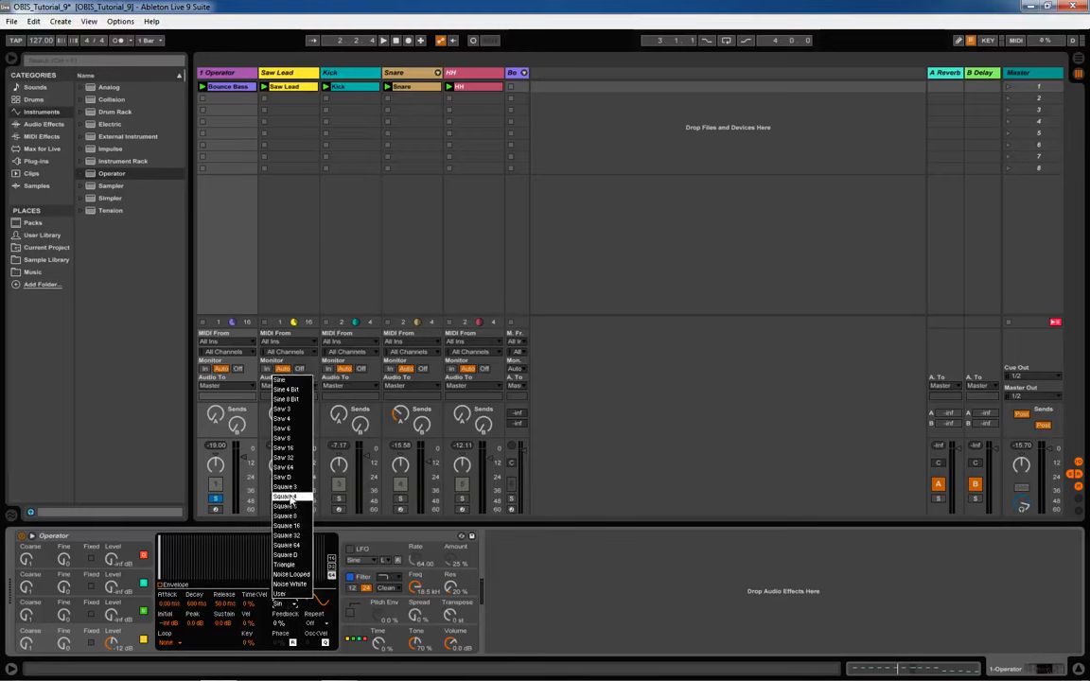
pyautogui.click(286, 478)
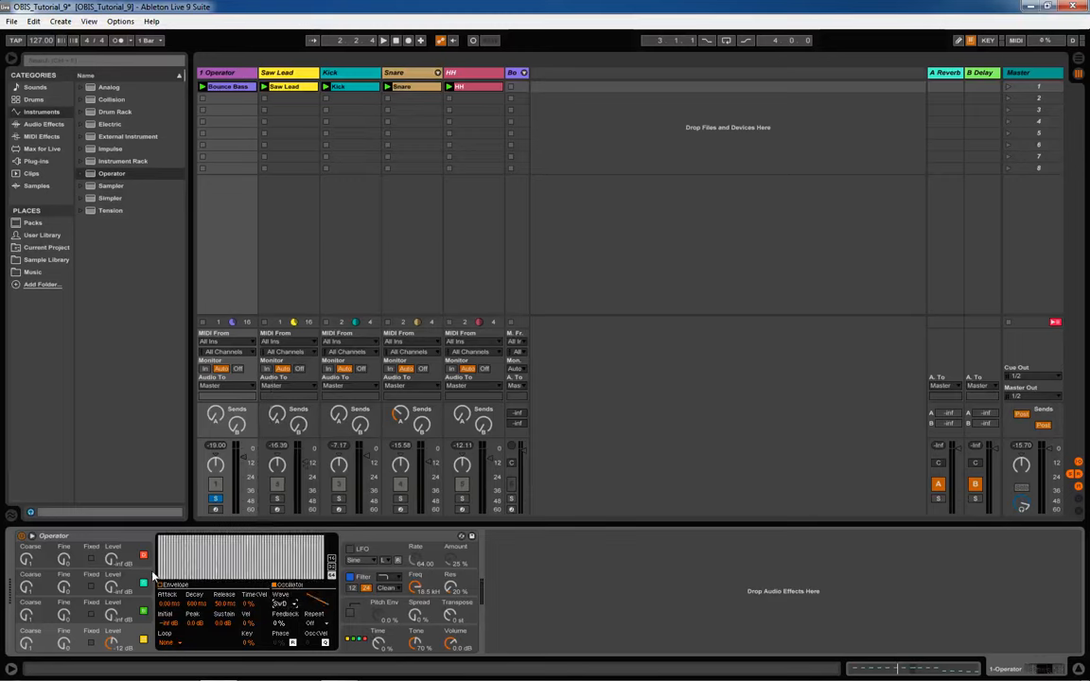
pyautogui.press('space')
pyautogui.moveTo(204, 537)
pyautogui.mouseDown()
pyautogui.moveTo(163, 539)
pyautogui.moveTo(320, 539)
pyautogui.mouseUp()
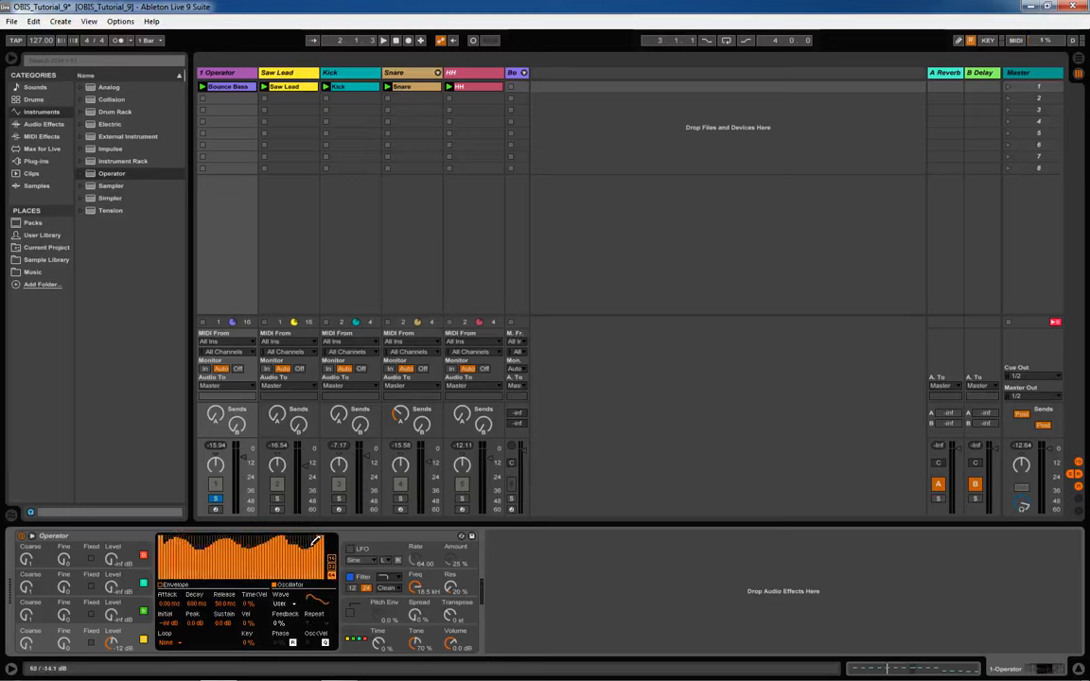
pyautogui.hotkey('ctrl', 'z')
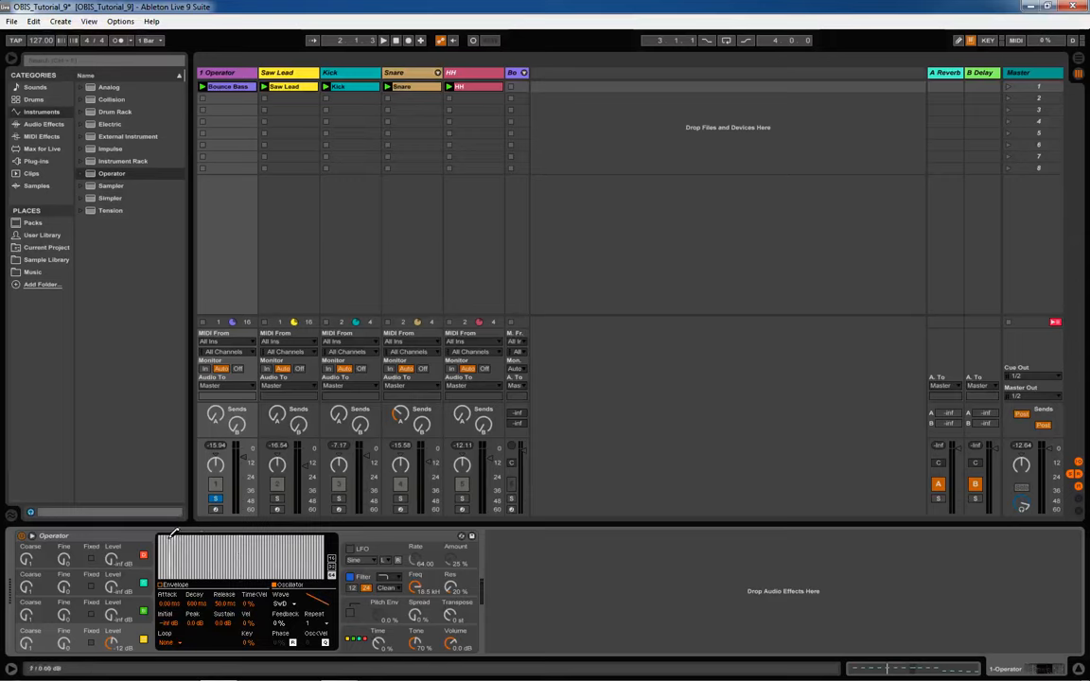
pyautogui.moveTo(173, 532); pyautogui.dragTo(320, 530)
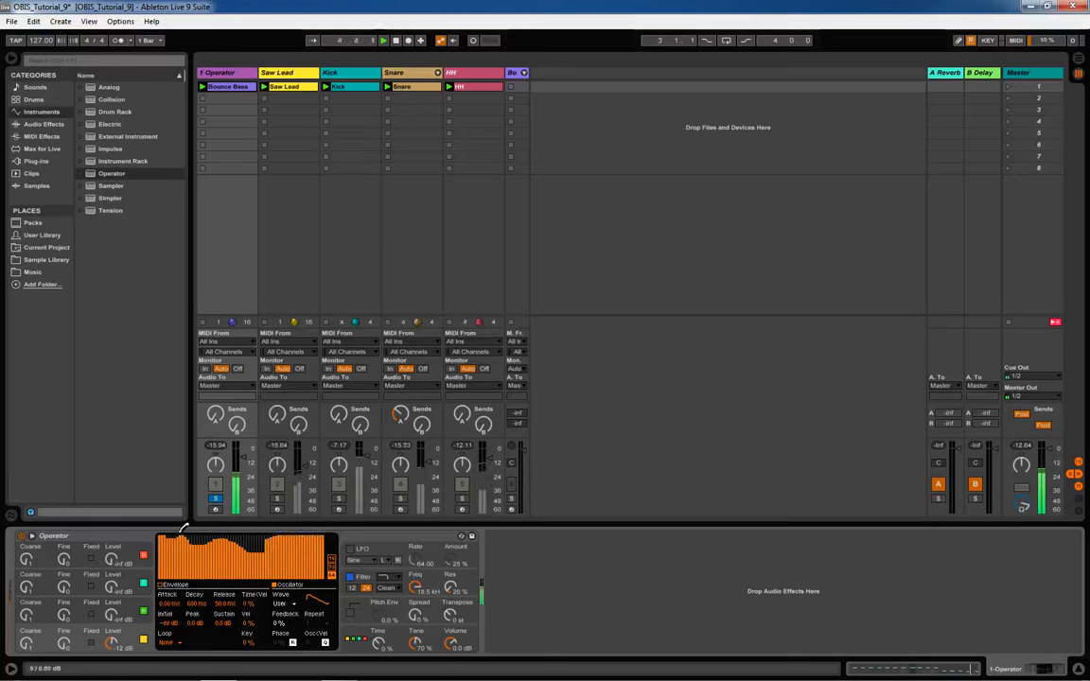
# - Compare the harmonics displays of Operator's green and yellow oscillators, ending on the yellow one
pyautogui.click(132, 608)
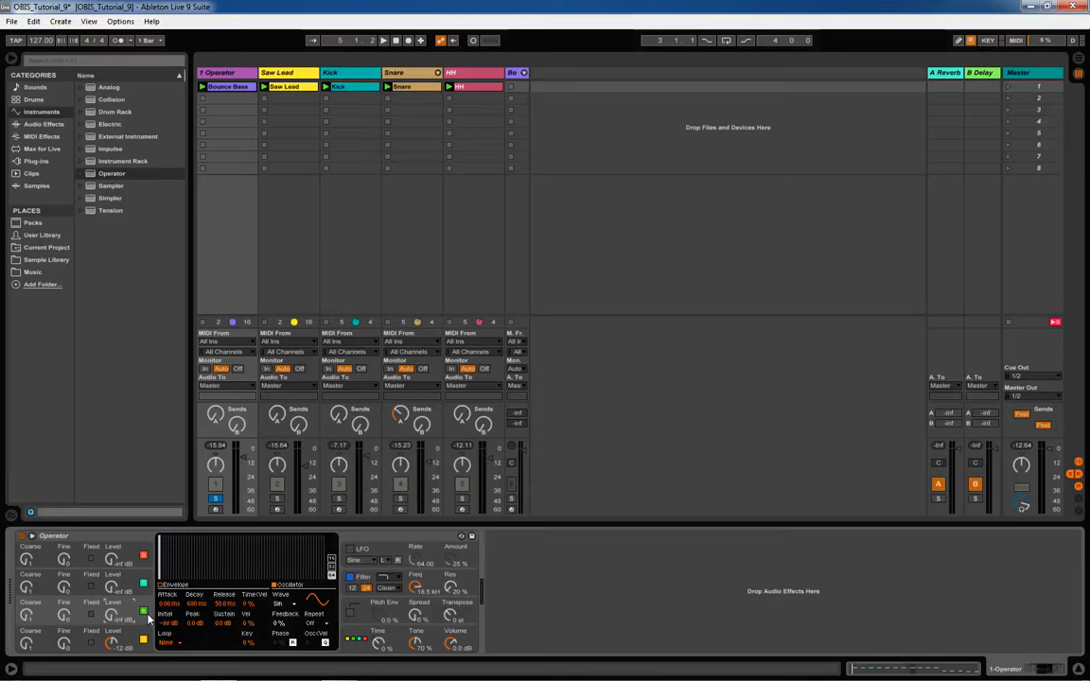
pyautogui.click(120, 641)
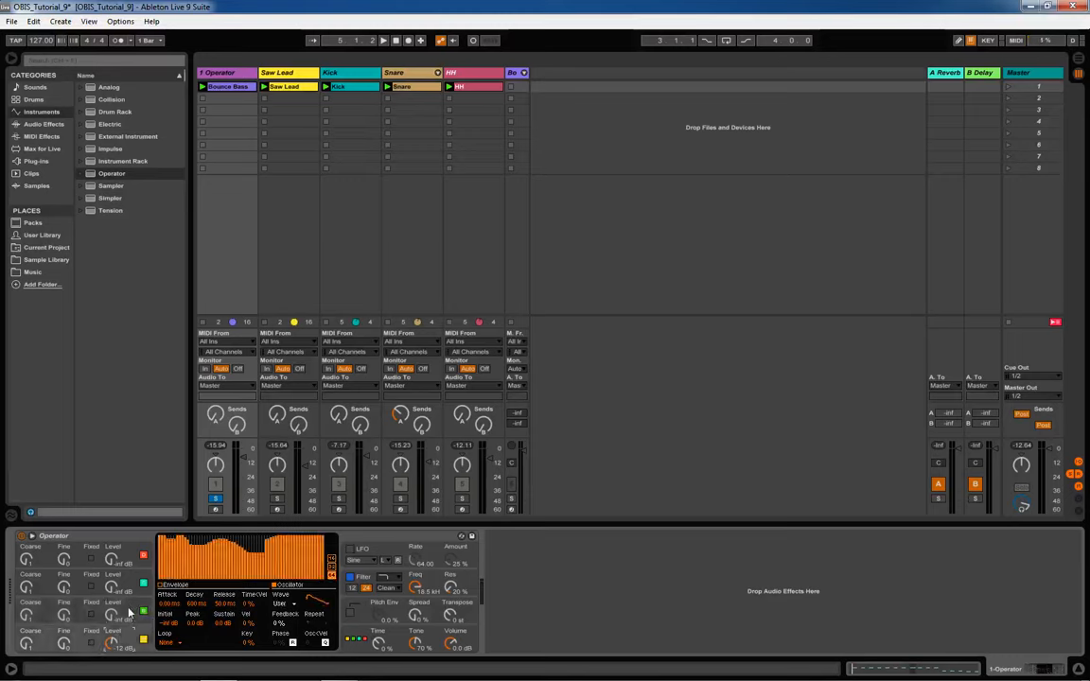
pyautogui.click(130, 613)
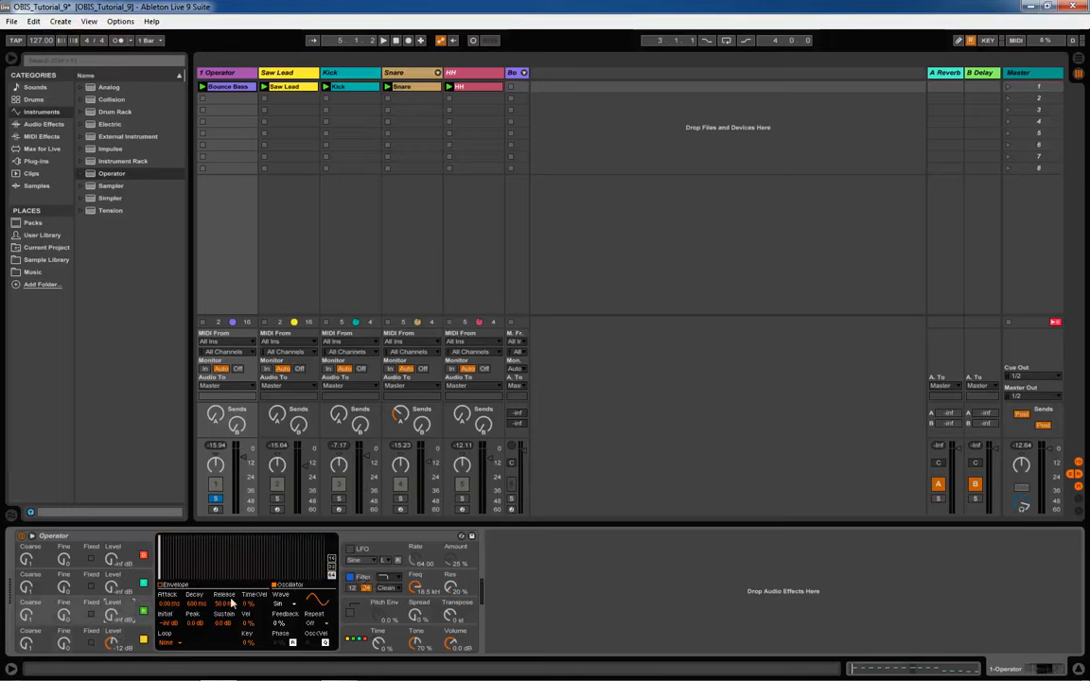
pyautogui.click(137, 640)
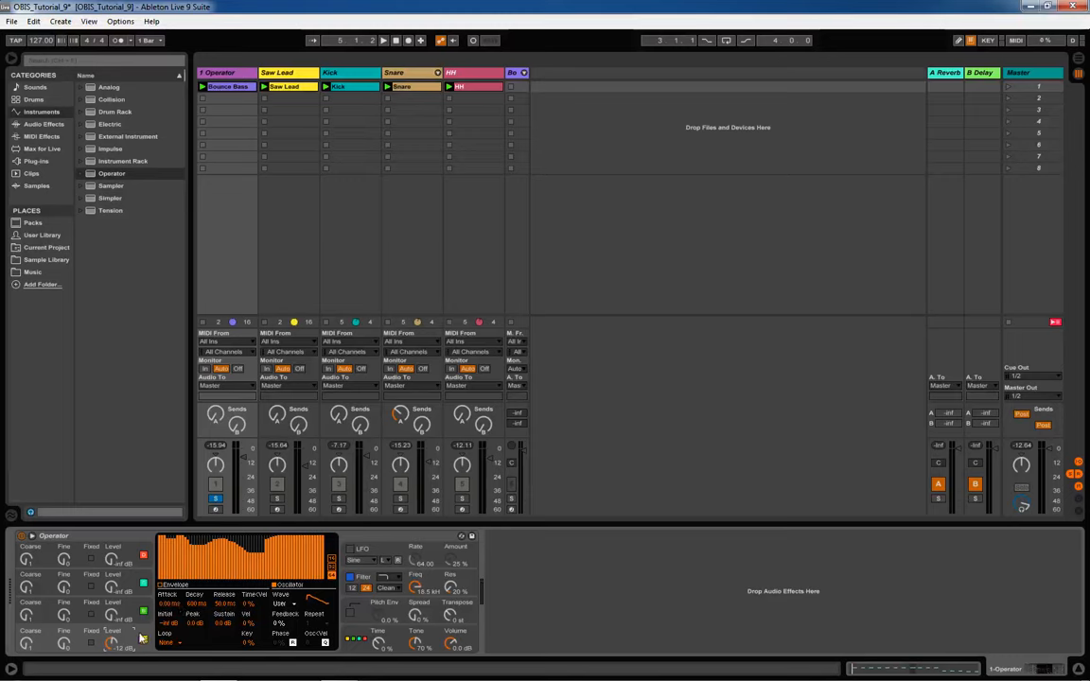
# - Shorten the yellow oscillator's envelope decay to 169 ms and lower its sustain to -inf dB during playback
pyautogui.click(163, 589)
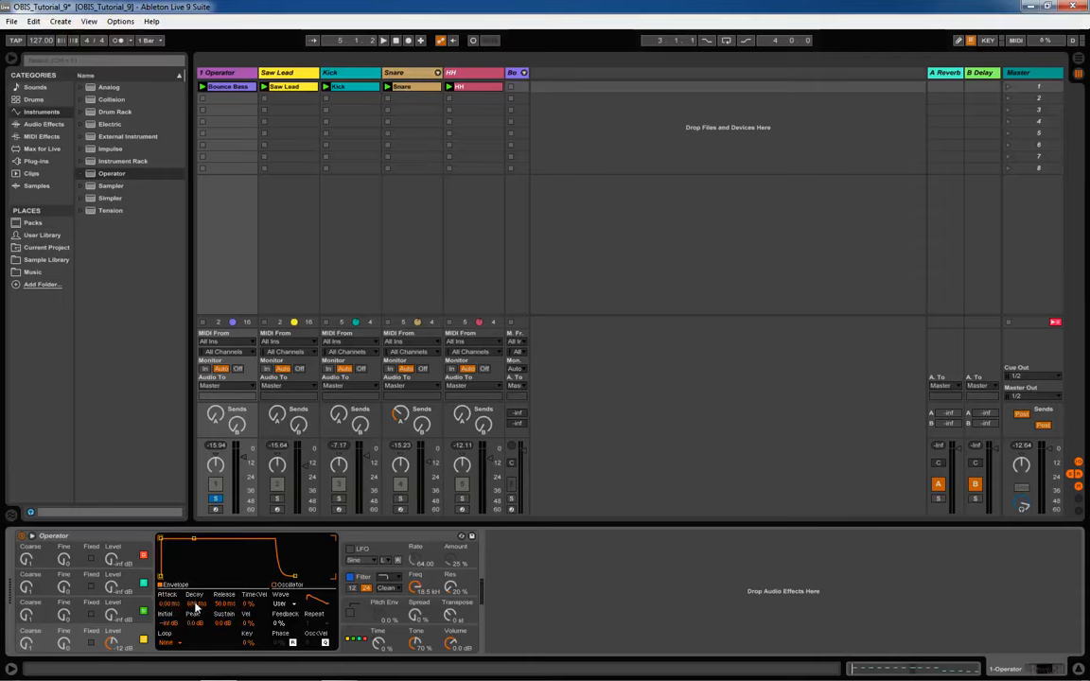
pyautogui.press('space')
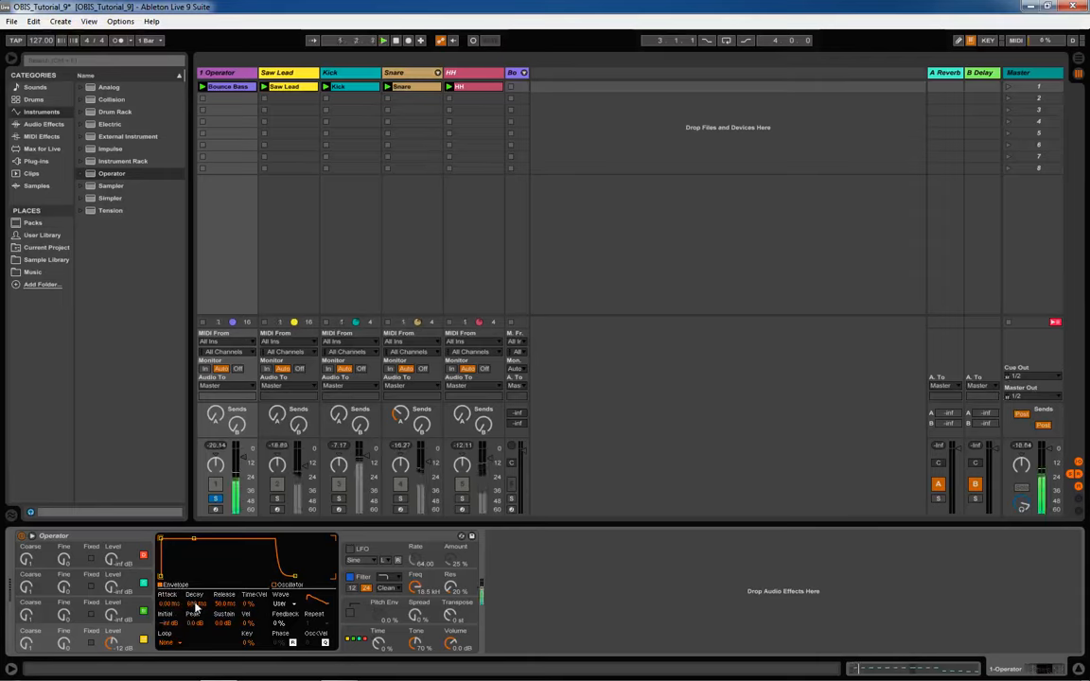
pyautogui.moveTo(195, 606); pyautogui.dragTo(196, 624)
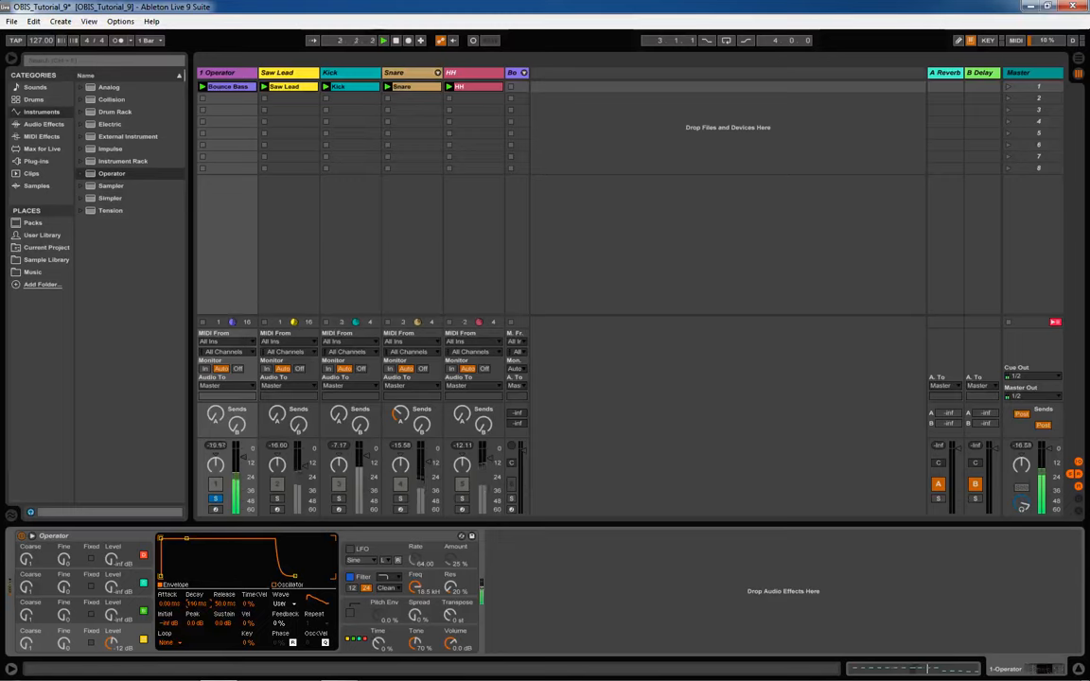
pyautogui.moveTo(196, 605); pyautogui.dragTo(194, 600)
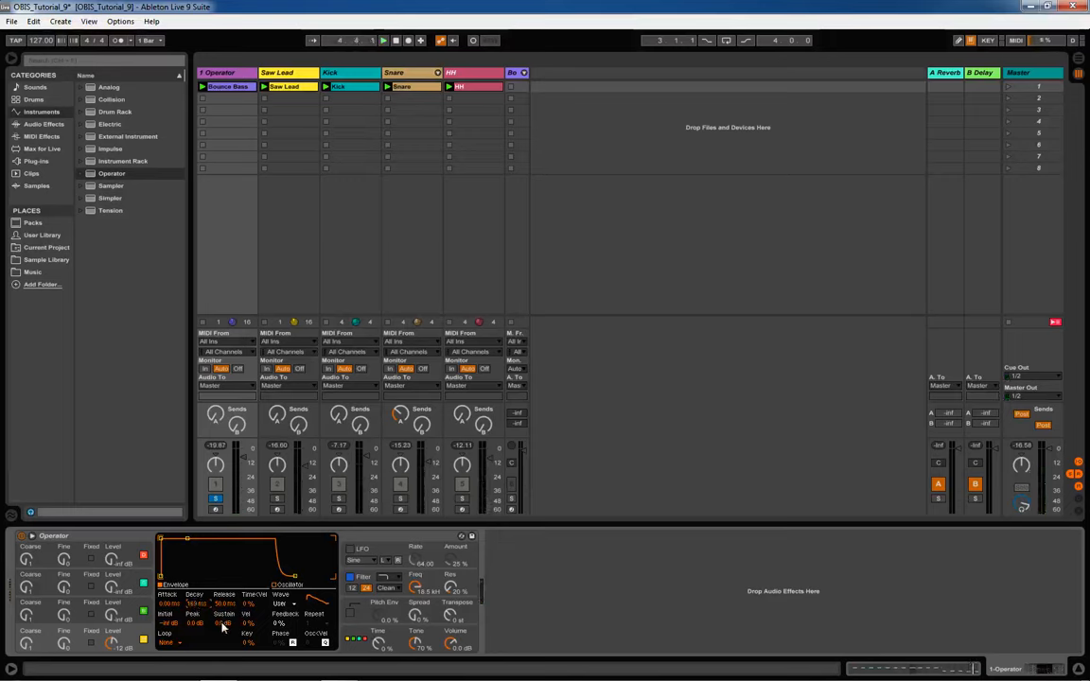
pyautogui.moveTo(224, 623); pyautogui.dragTo(224, 642)
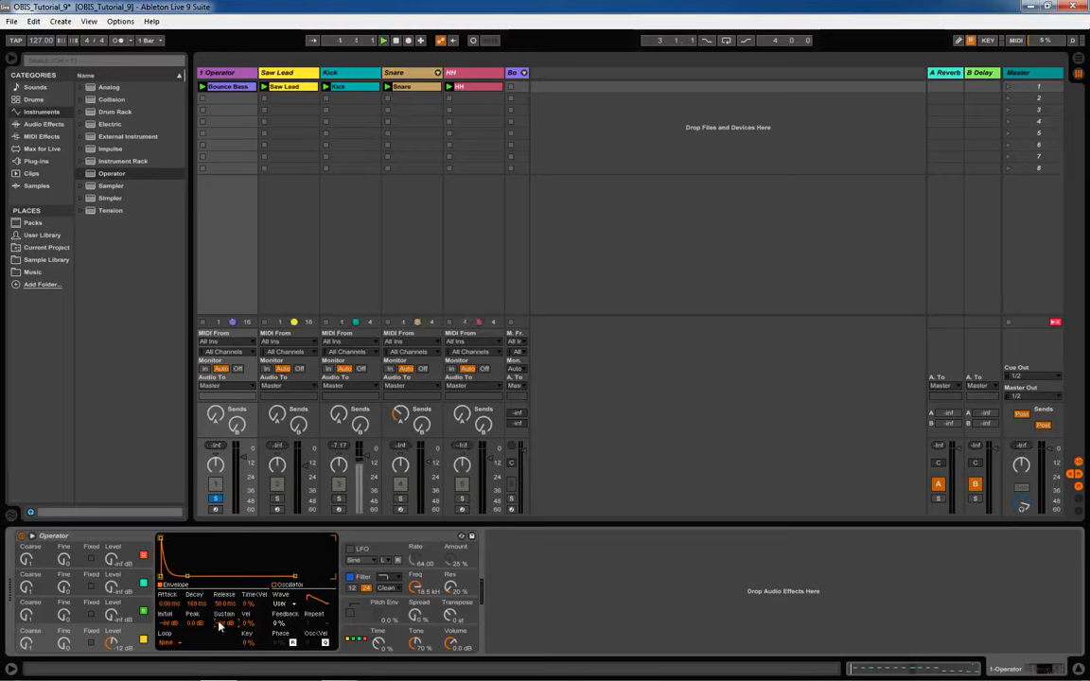
# - Fine-tune the yellow oscillator's envelope decay to 174 ms with sustain at -inf dB while auditioning
pyautogui.moveTo(196, 605); pyautogui.dragTo(196, 617)
pyautogui.press('space')
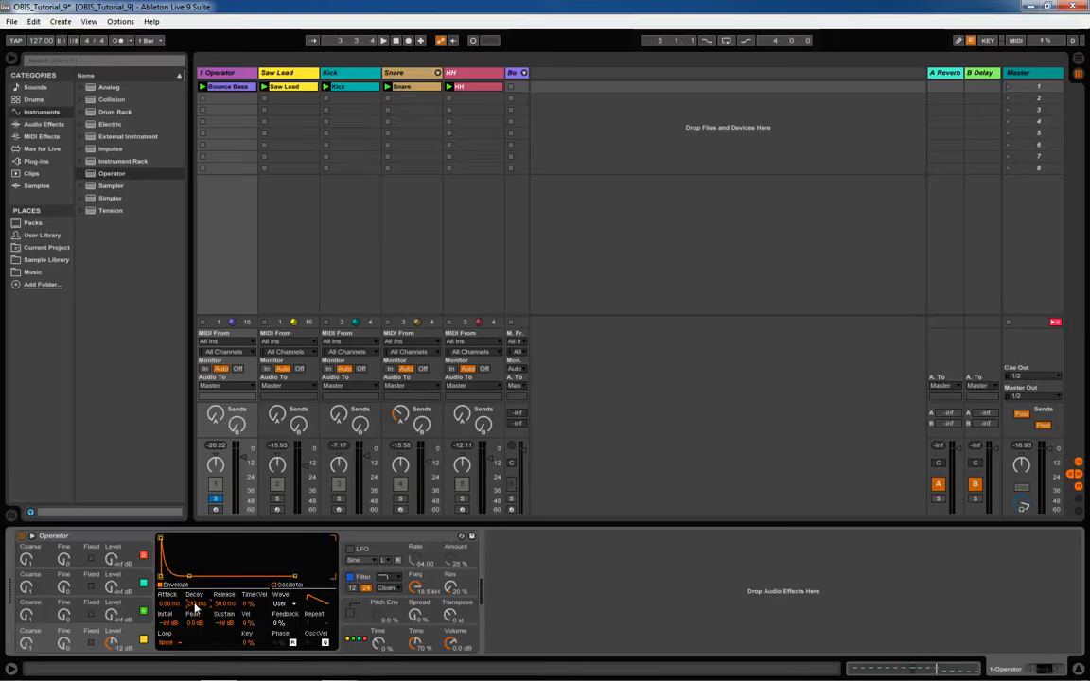
pyautogui.press('space')
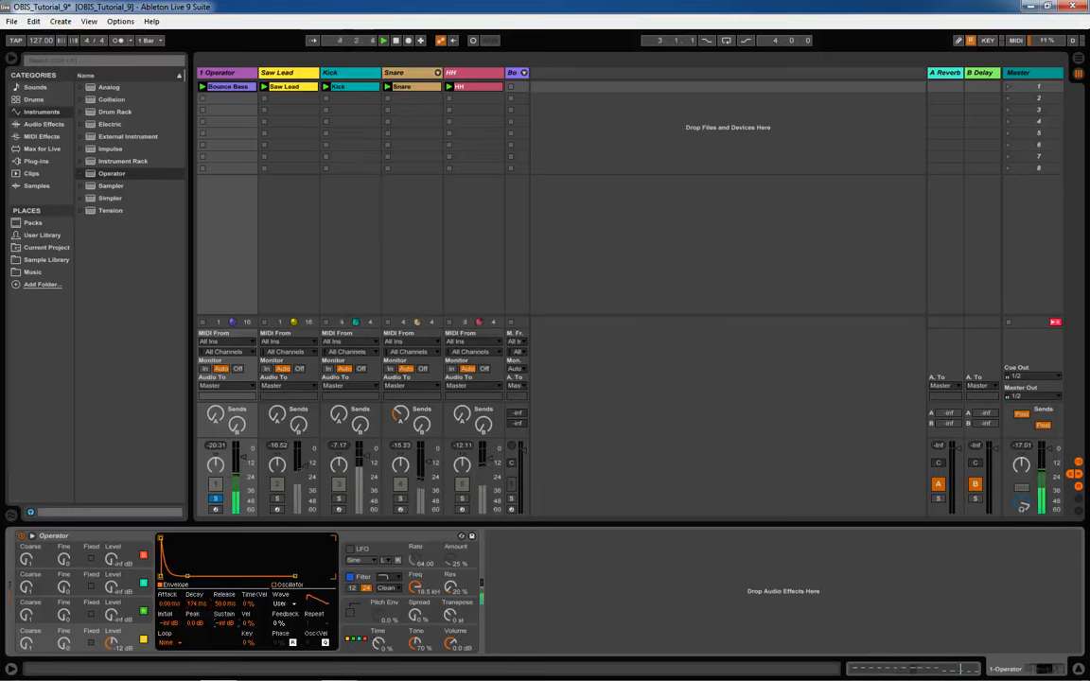
pyautogui.moveTo(224, 624)
pyautogui.mouseDown()
pyautogui.moveTo(224, 606)
pyautogui.moveTo(225, 646)
pyautogui.mouseUp()
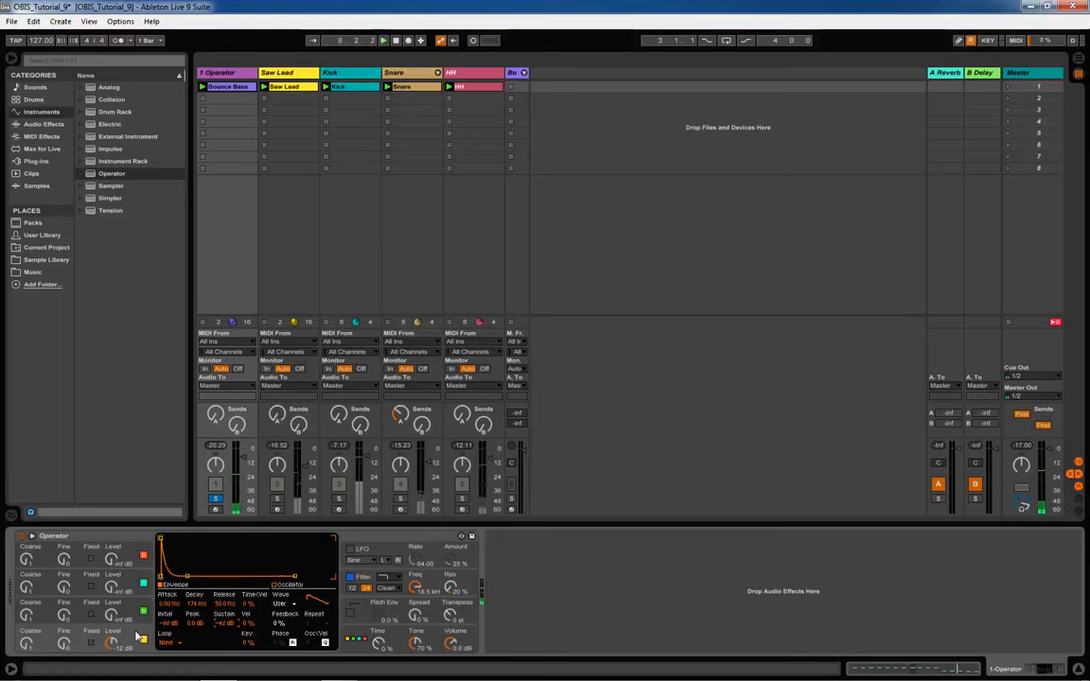
# - Raise the yellow oscillator's level to -9.8 dB and the Operator track's volume to -3.0 dB
pyautogui.moveTo(111, 645); pyautogui.dragTo(113, 647)
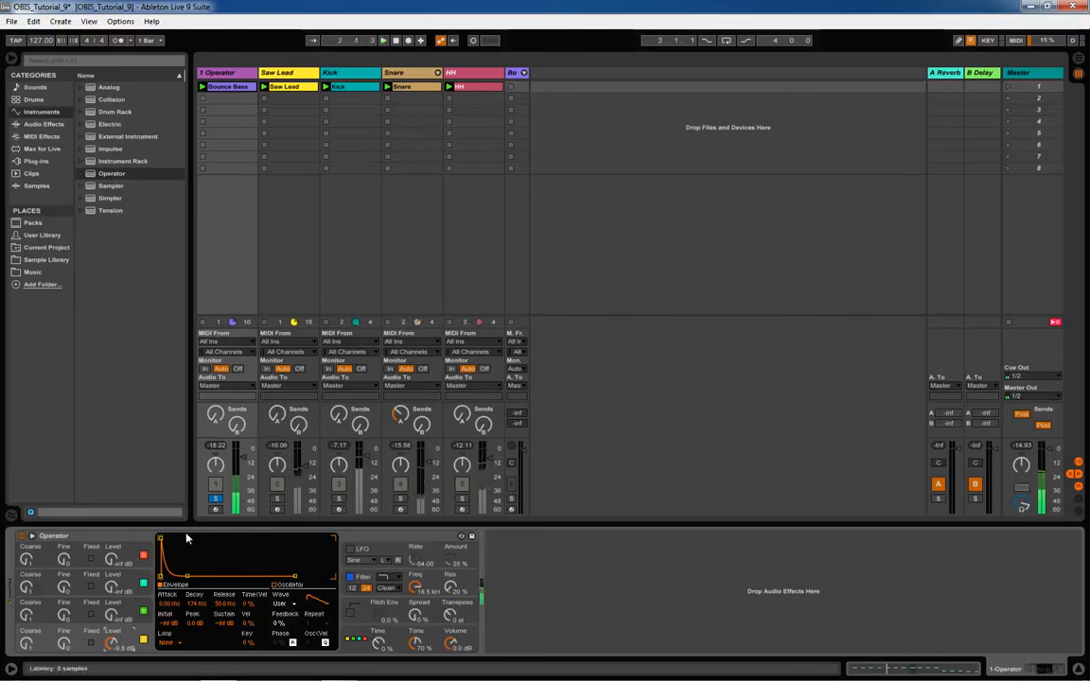
pyautogui.press('space')
pyautogui.press('space')
pyautogui.moveTo(245, 458); pyautogui.dragTo(244, 457)
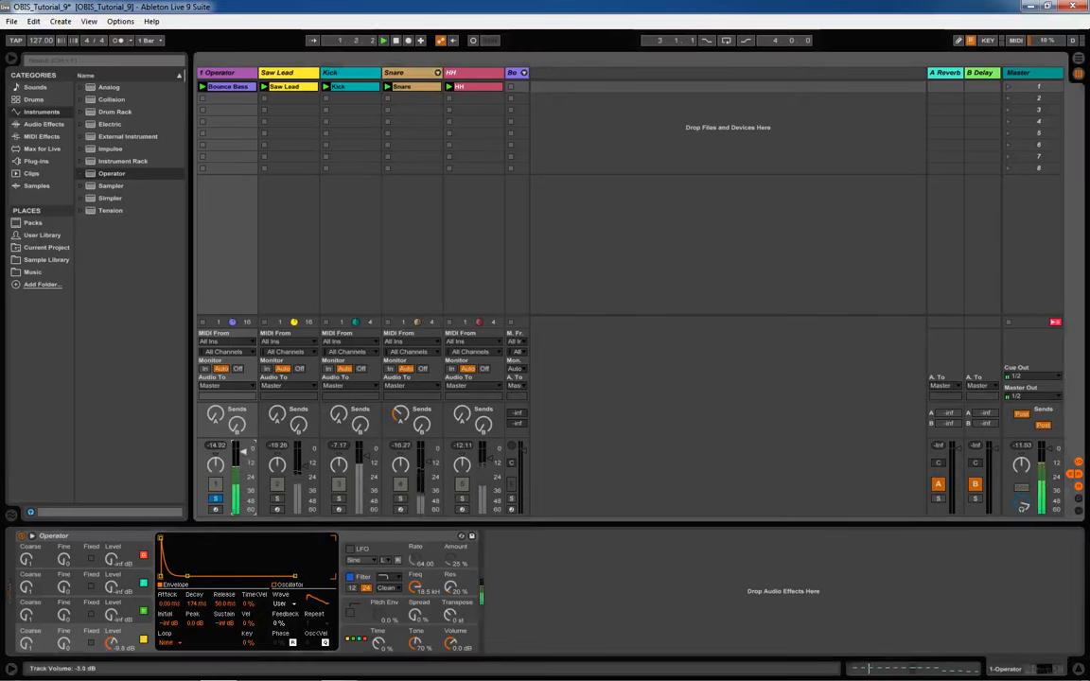
# - Set the green oscillator's waveform to Square D and redraw part of its harmonics as a downward slope
pyautogui.click(135, 611)
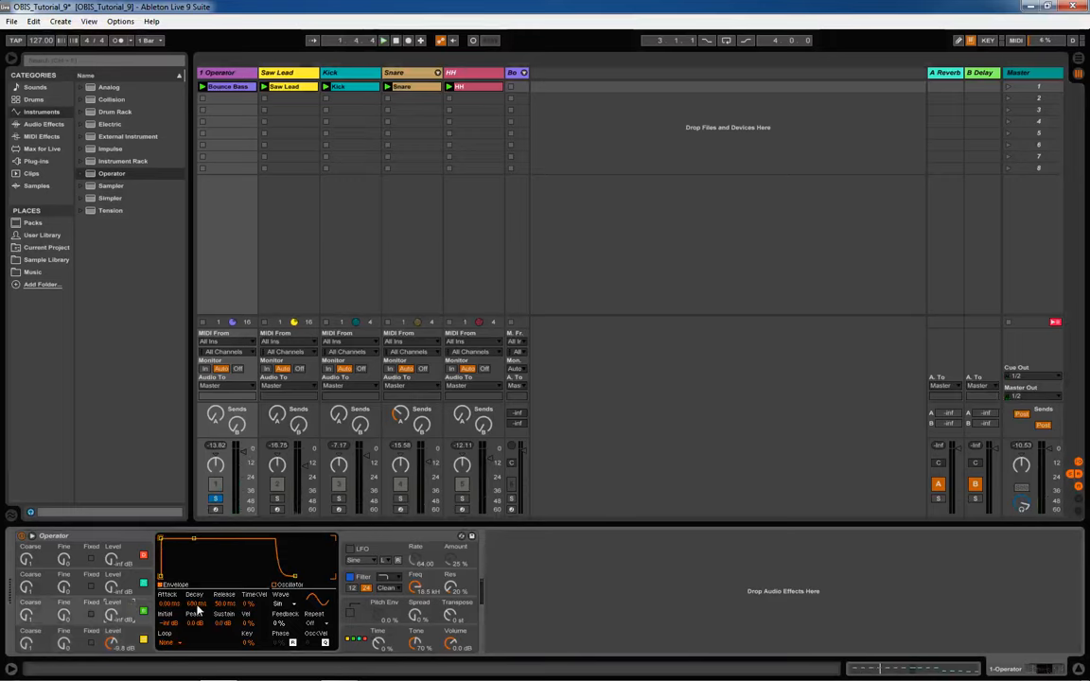
pyautogui.click(280, 604)
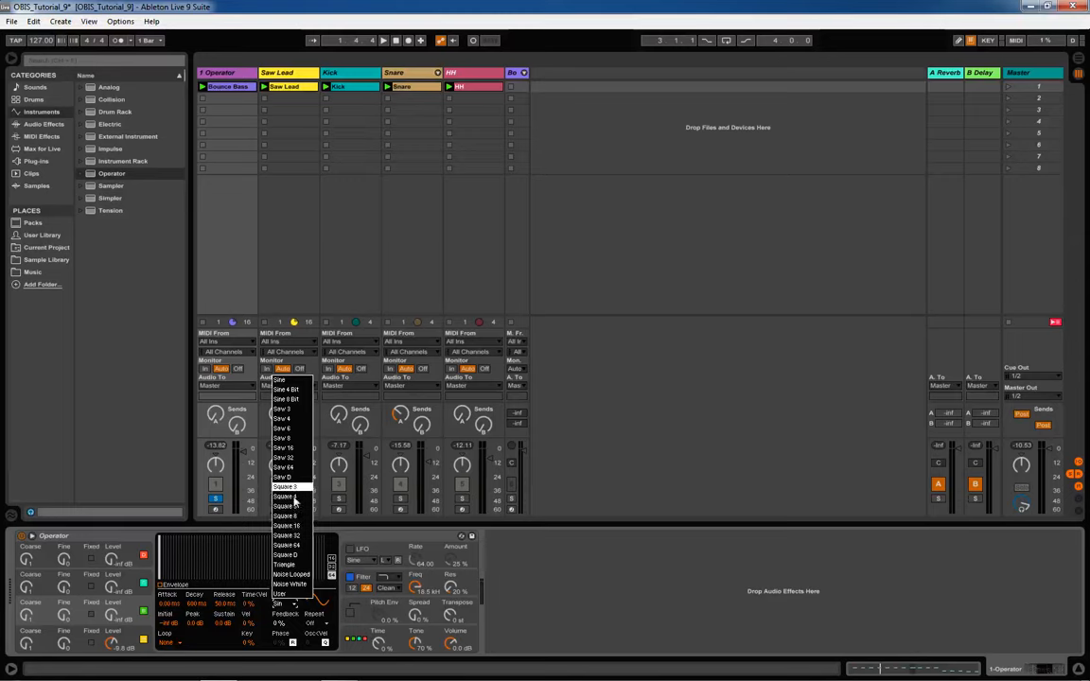
pyautogui.click(286, 554)
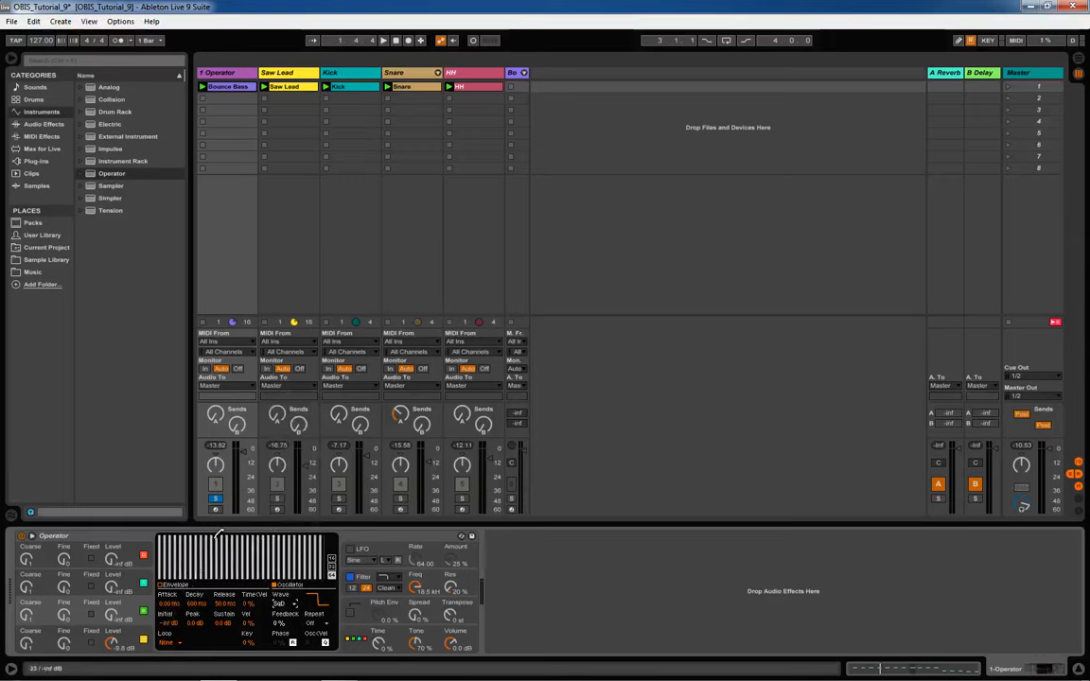
pyautogui.press('space')
pyautogui.moveTo(212, 537)
pyautogui.mouseDown()
pyautogui.moveTo(232, 541)
pyautogui.moveTo(173, 572)
pyautogui.mouseUp()
pyautogui.press('space')
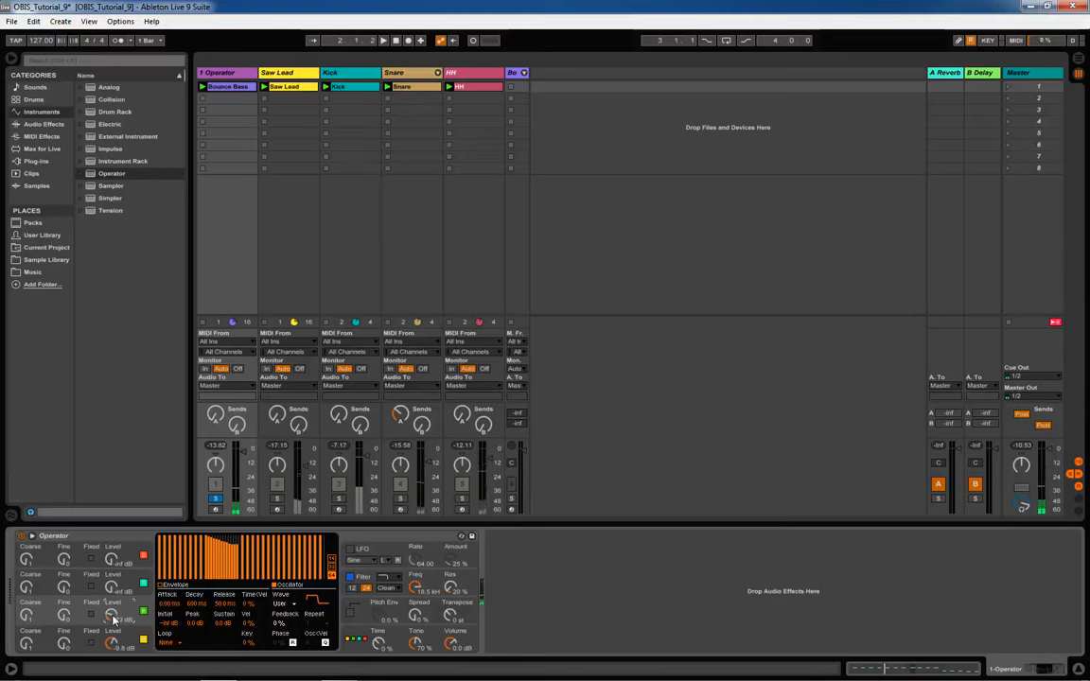
# - Set the green oscillator's level to -21 dB and extend the redrawn dip across its middle harmonics
pyautogui.moveTo(113, 620); pyautogui.dragTo(111, 600)
pyautogui.press('space')
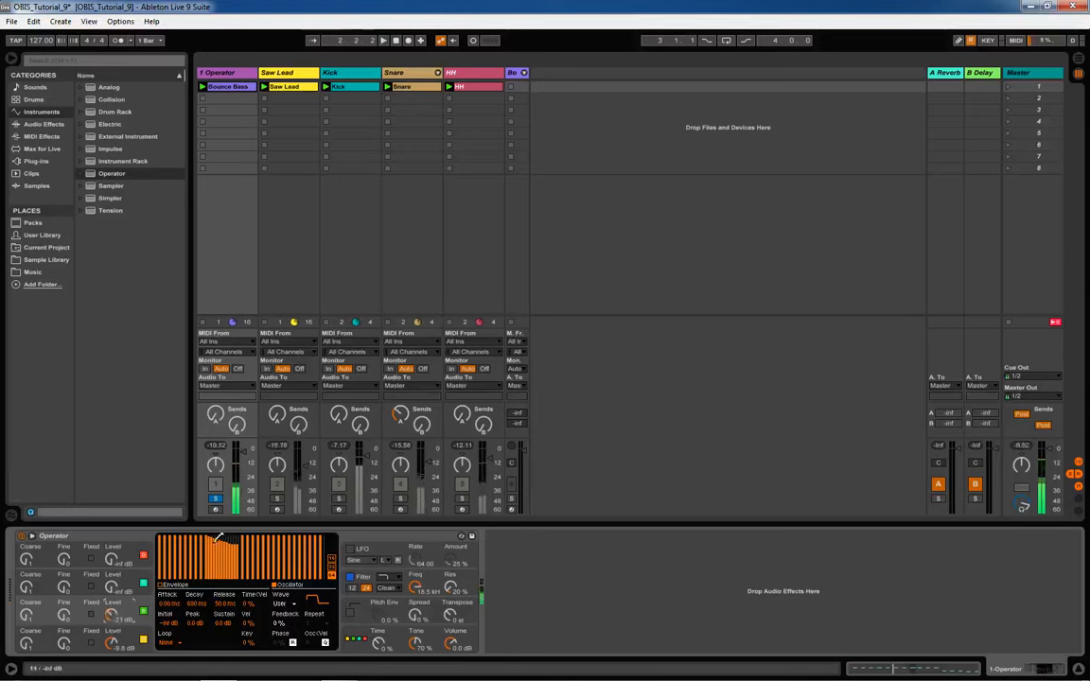
pyautogui.moveTo(215, 538)
pyautogui.mouseDown()
pyautogui.moveTo(274, 537)
pyautogui.moveTo(218, 541)
pyautogui.mouseUp()
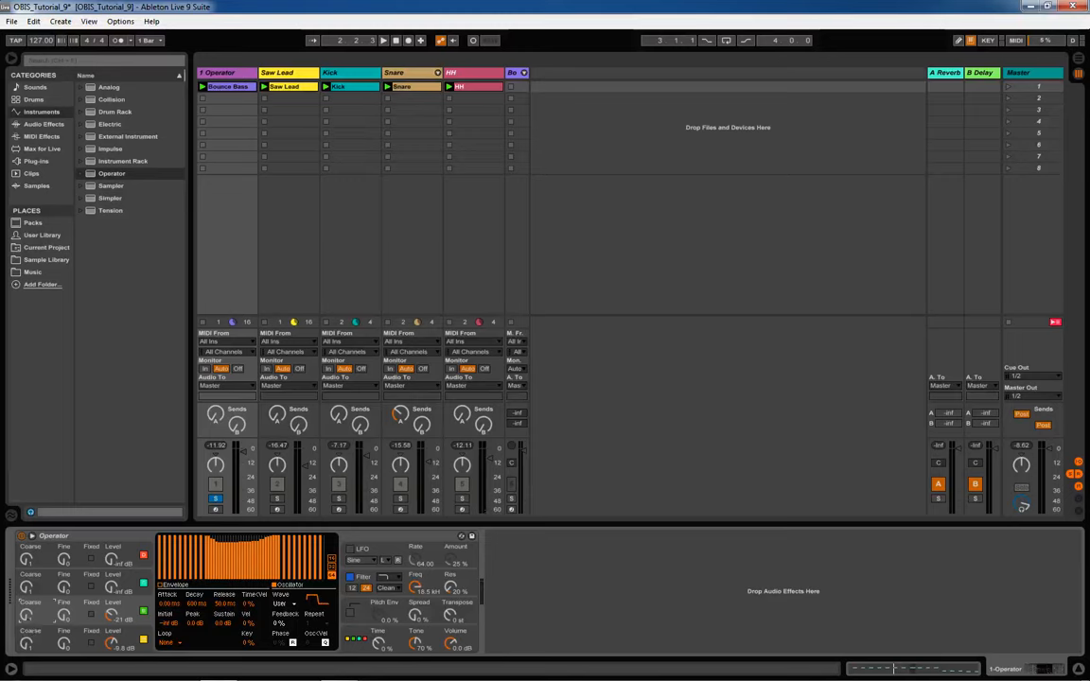
# - Set the coarse tuning to 2 for the yellow oscillator and 0.5 for the green one, and start playback
pyautogui.click(28, 644)
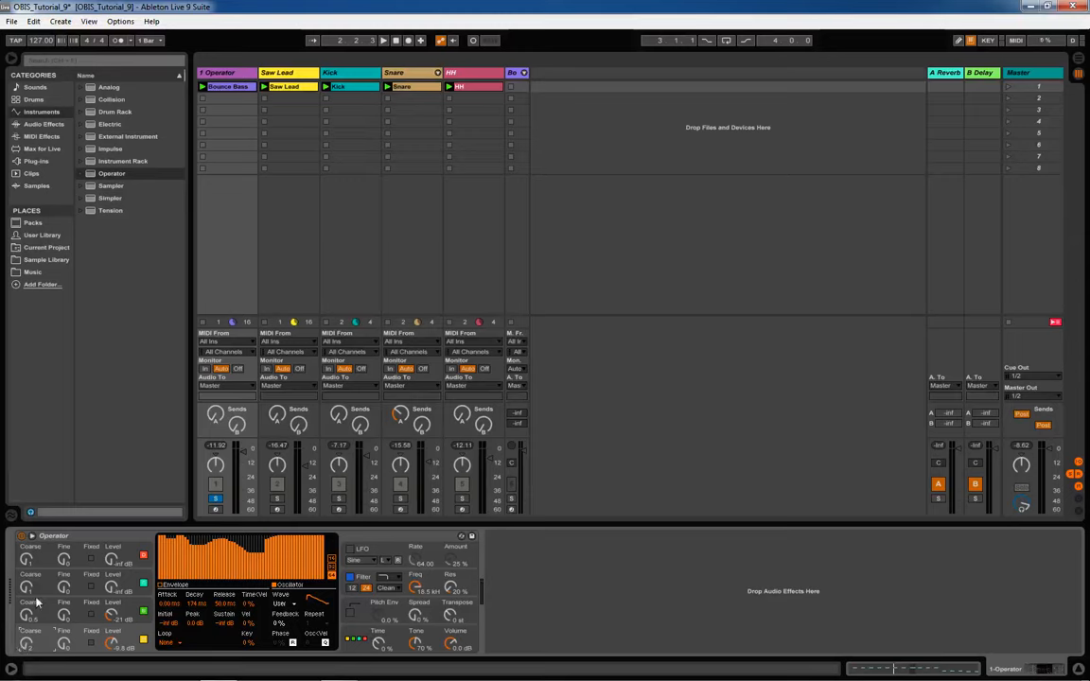
pyautogui.click(57, 618)
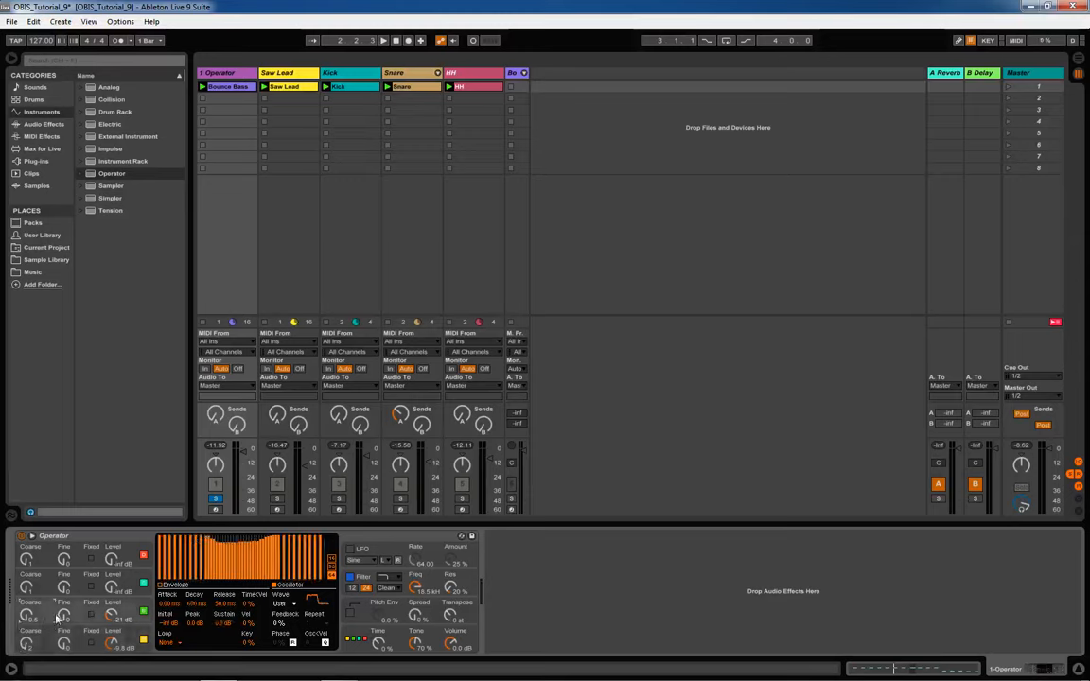
pyautogui.press('space')
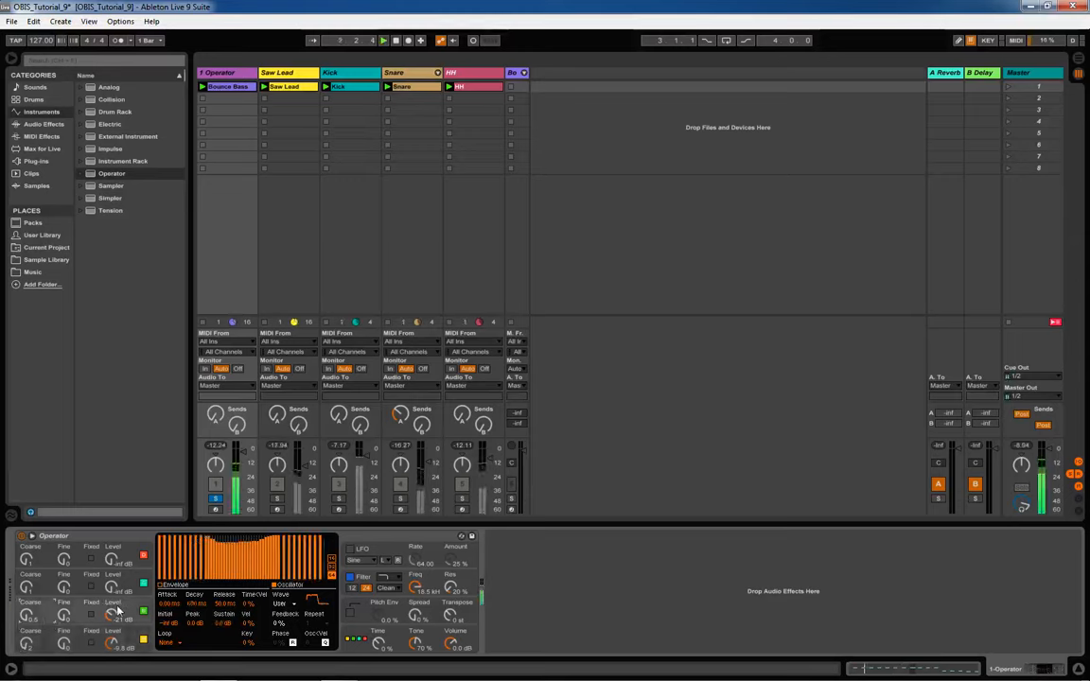
# - Raise the green oscillator's level to -7.3 dB and lengthen the yellow oscillator's envelope decay to 324 ms
pyautogui.moveTo(112, 615); pyautogui.dragTo(113, 589)
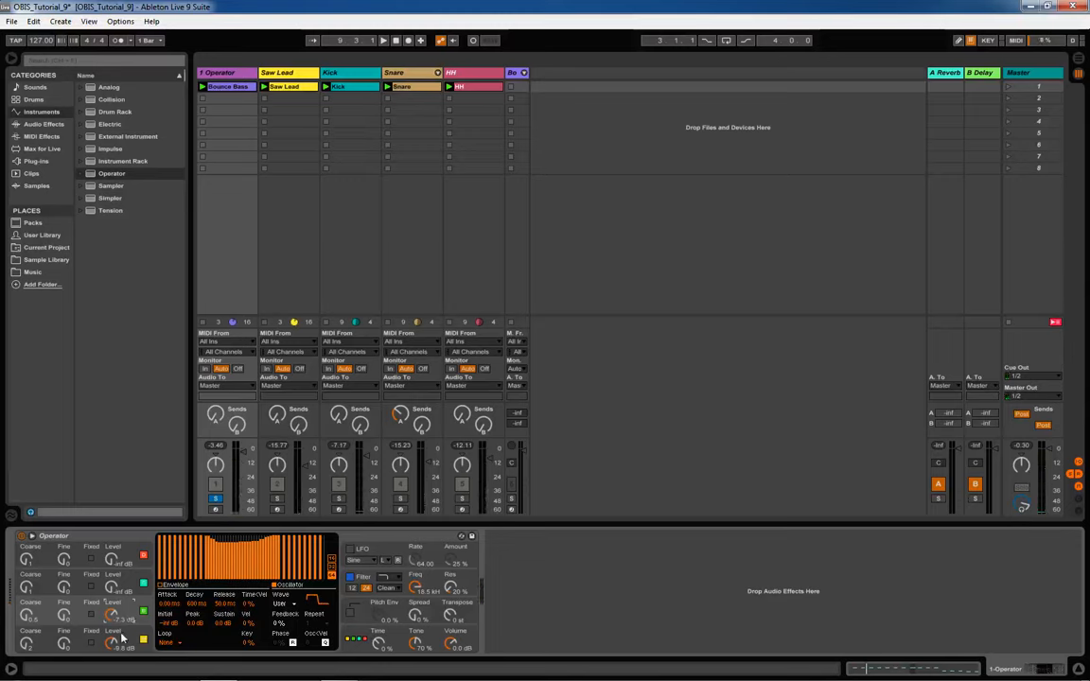
pyautogui.click(121, 639)
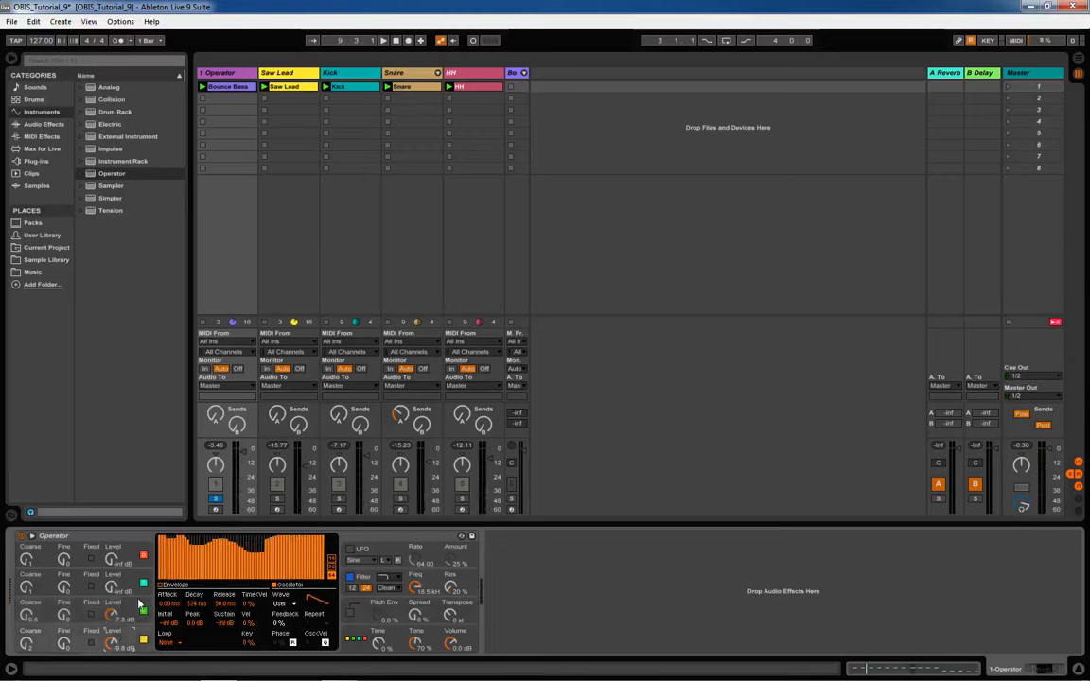
pyautogui.click(78, 613)
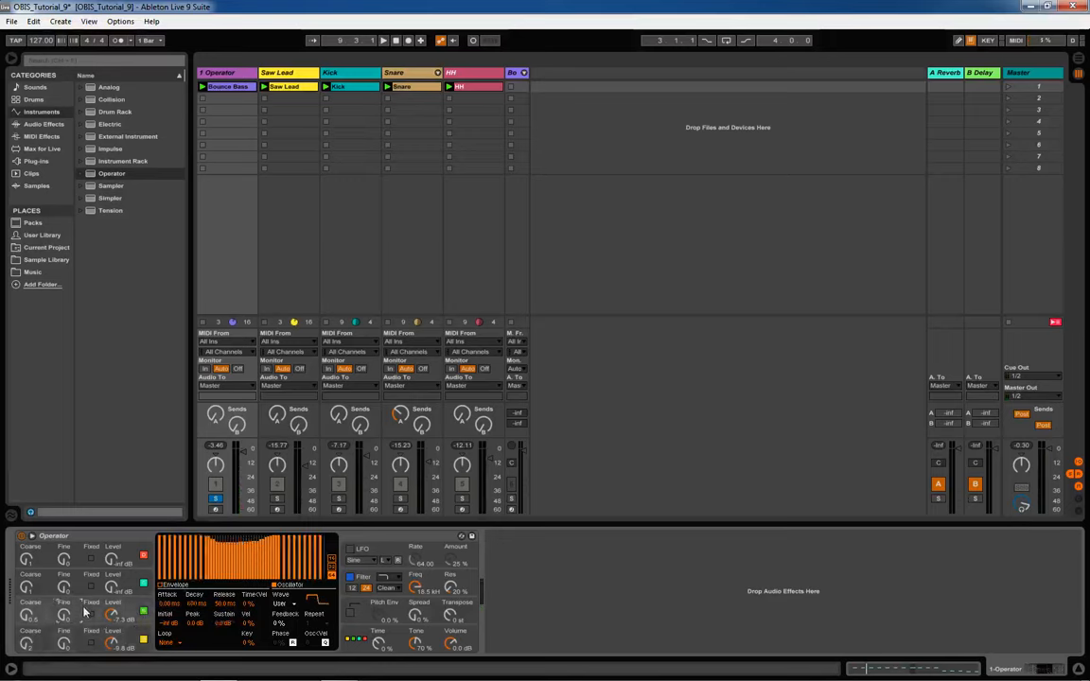
# - Set the teal oscillator's level to -13 dB during playback and switch off the red oscillator
pyautogui.click(121, 578)
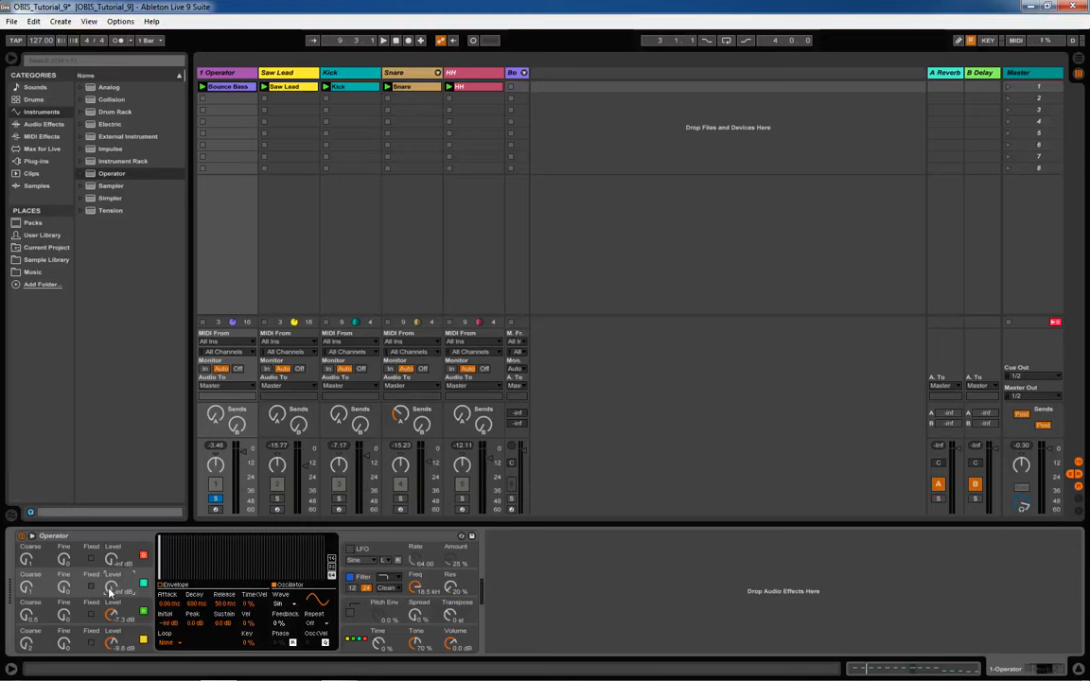
pyautogui.press('space')
pyautogui.click(143, 557)
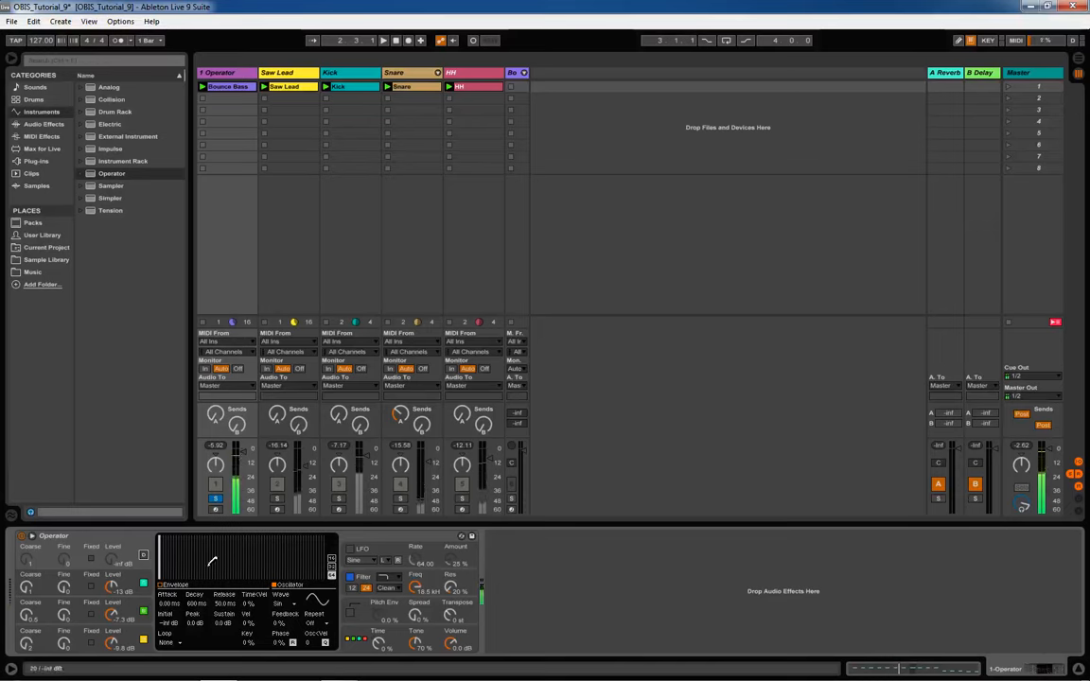
# - Open Operator's filter settings and set the filter circuit type to MS2
pyautogui.click(369, 580)
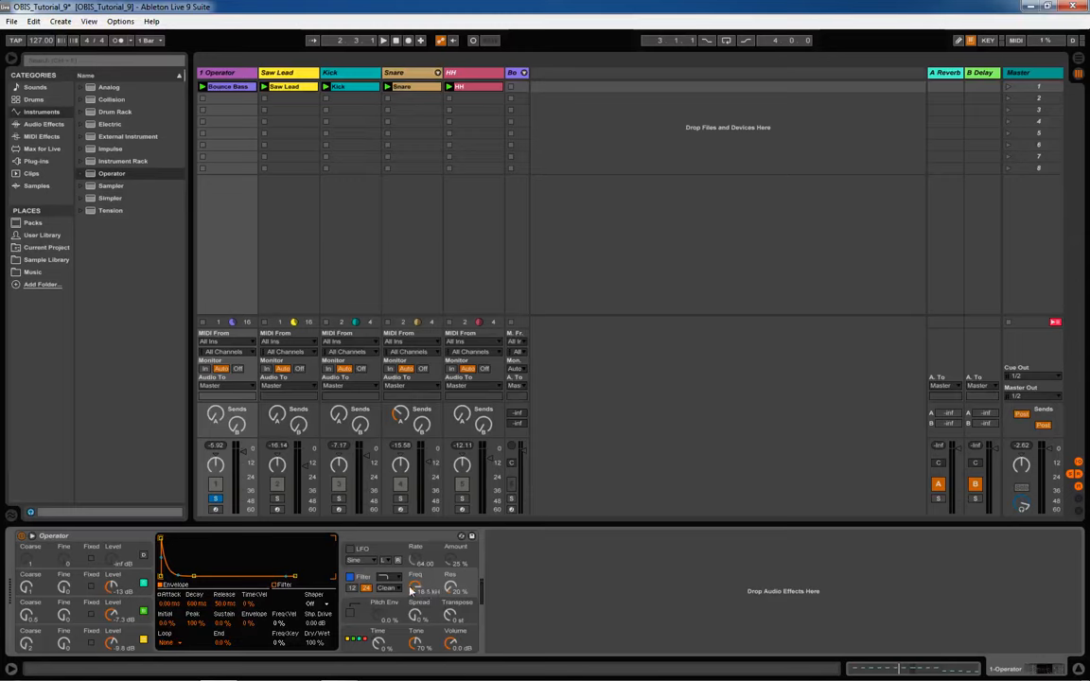
pyautogui.moveTo(417, 591); pyautogui.dragTo(435, 573)
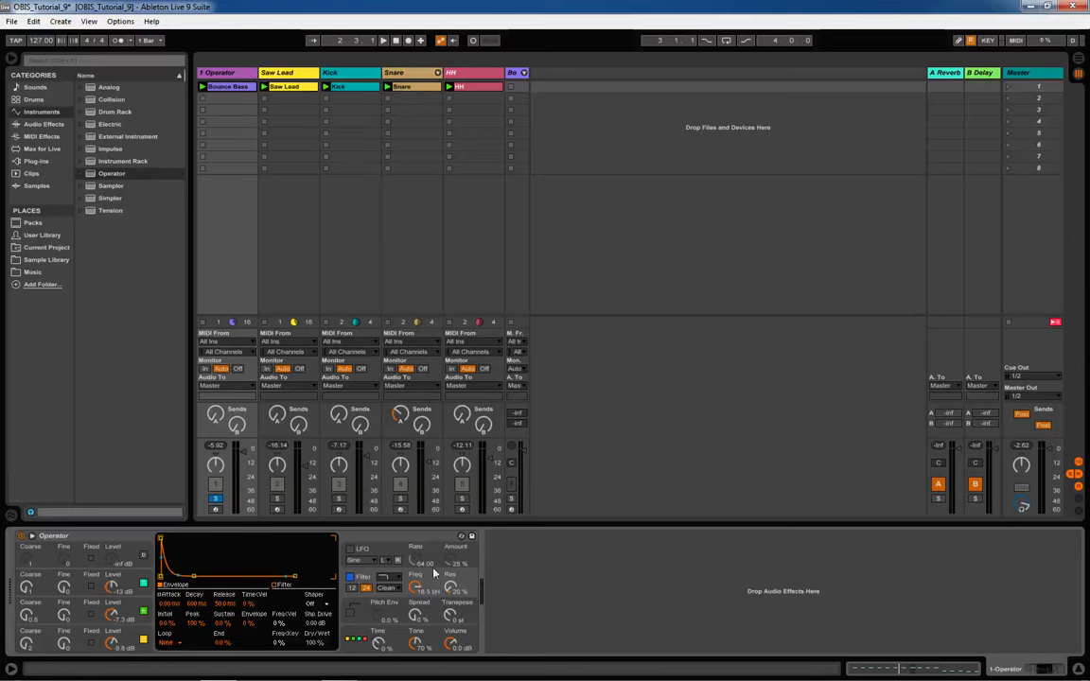
pyautogui.click(388, 588)
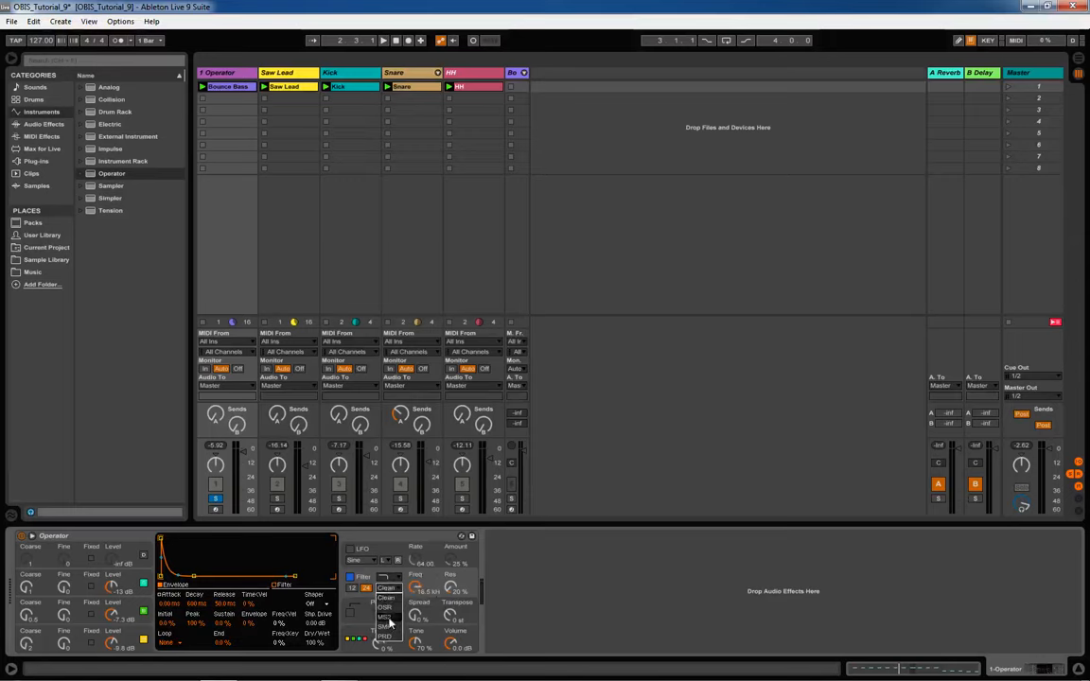
pyautogui.click(384, 617)
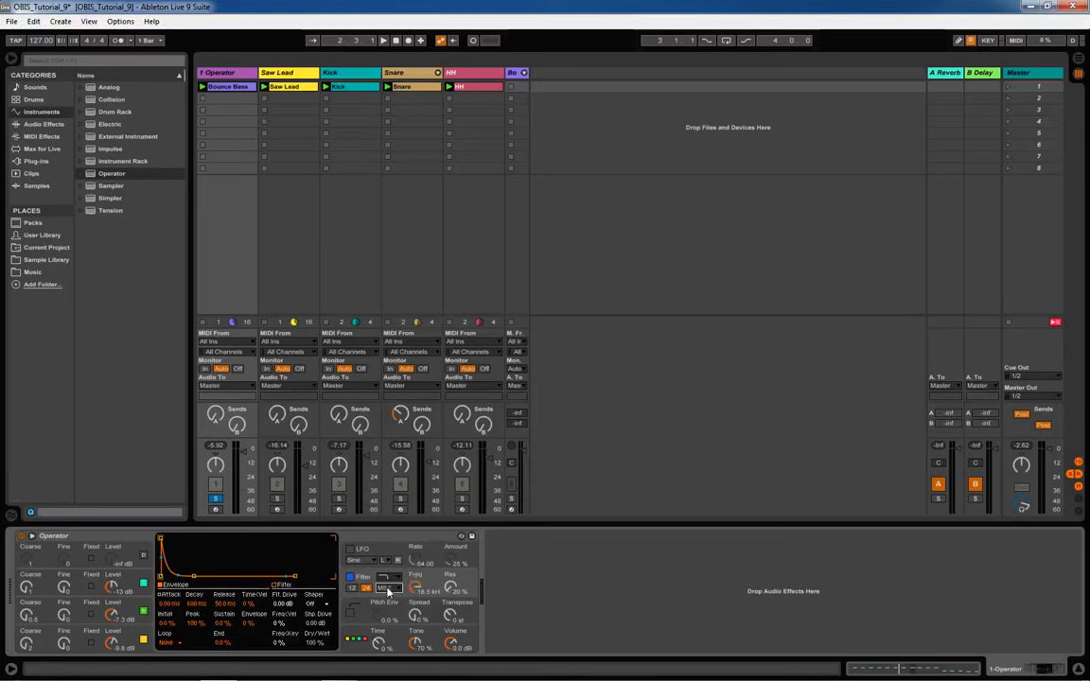
pyautogui.click(388, 589)
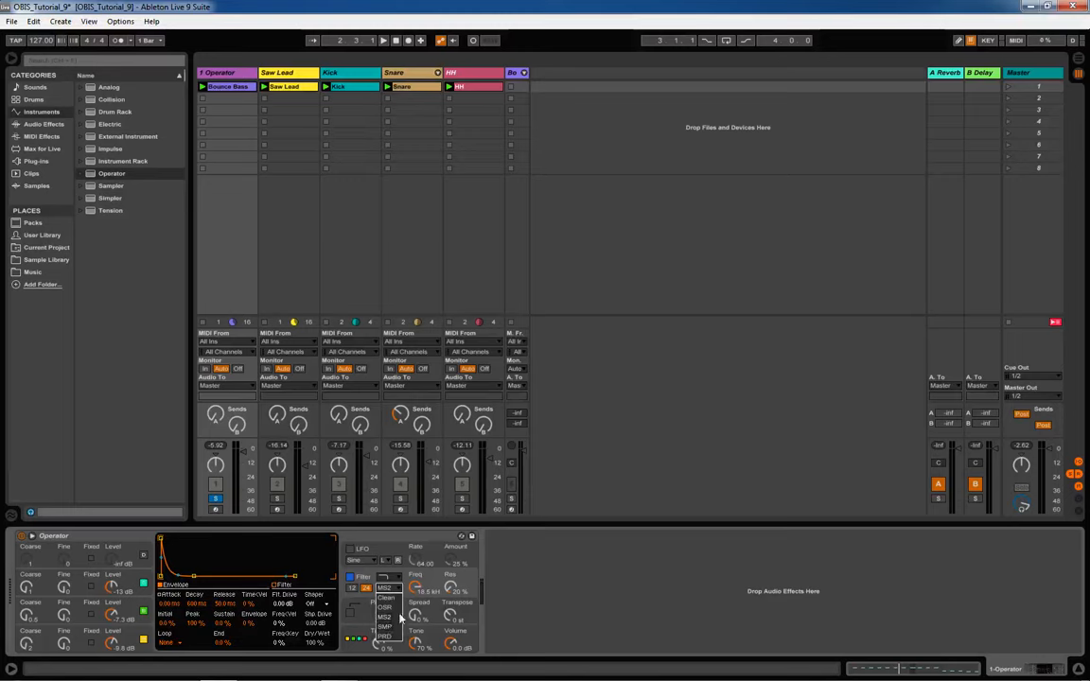
pyautogui.click(423, 576)
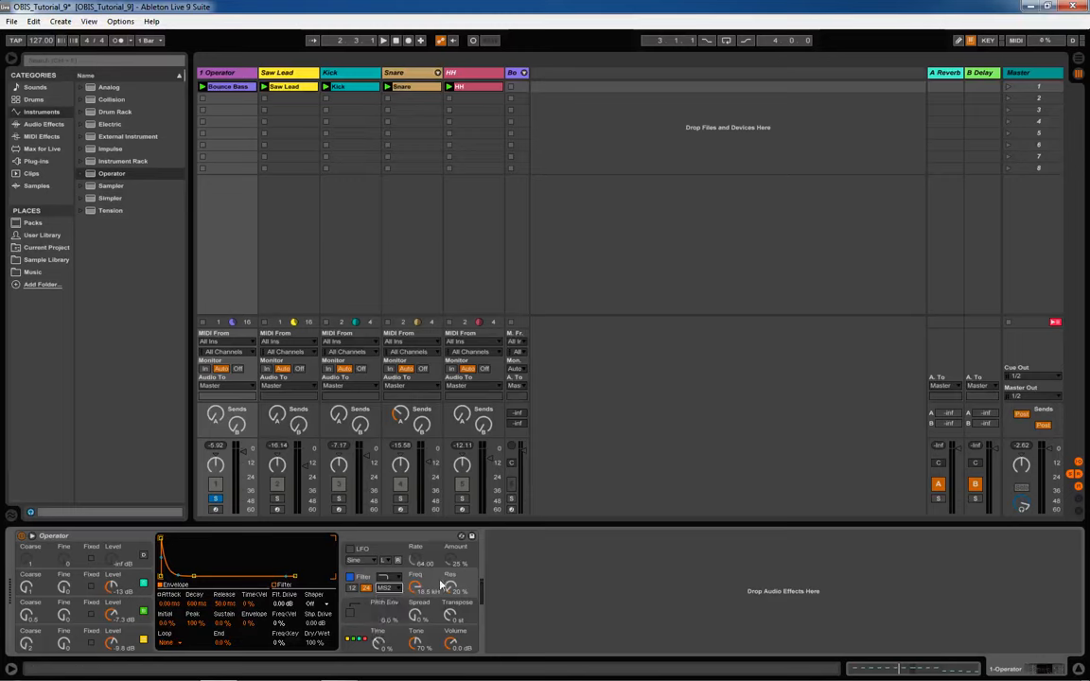
# - Lower Operator's filter frequency to 188 Hz while the bass is playing
pyautogui.moveTo(416, 585); pyautogui.dragTo(413, 577)
pyautogui.moveTo(416, 585); pyautogui.dragTo(417, 579)
pyautogui.press('space')
pyautogui.moveTo(416, 589)
pyautogui.mouseDown()
pyautogui.moveTo(416, 532)
pyautogui.moveTo(417, 606)
pyautogui.mouseUp()
# - Set the filter envelope's decay to 862 ms, release to 59.3 ms and amount to 62%, checking the bass against the full mix
pyautogui.moveTo(197, 604); pyautogui.dragTo(197, 597)
pyautogui.press('space')
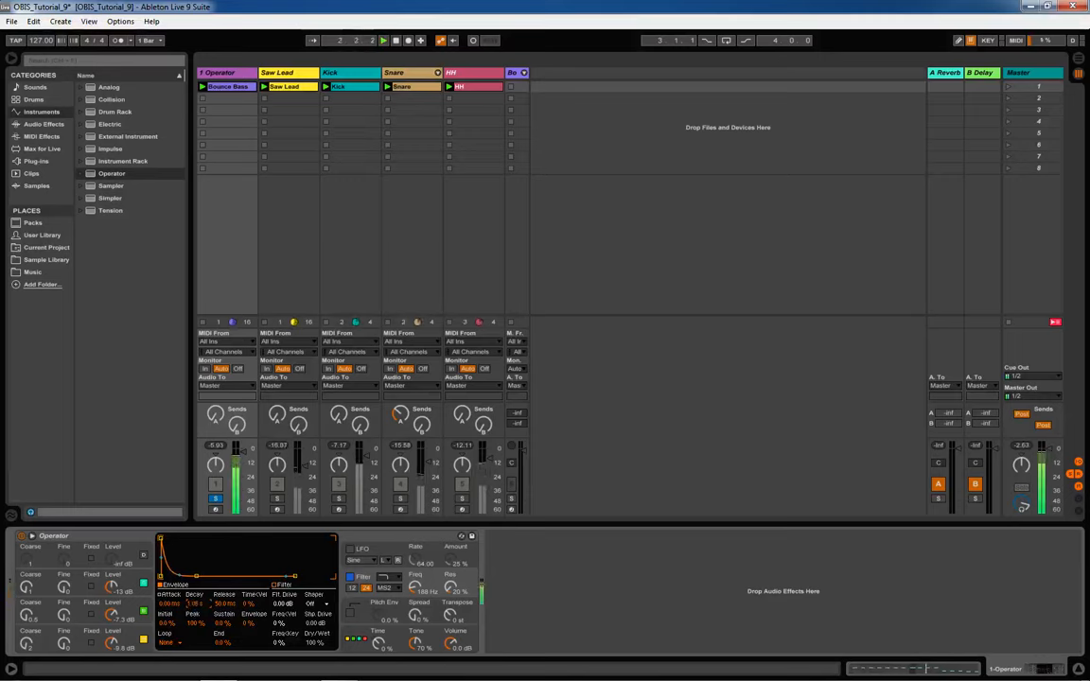
pyautogui.moveTo(197, 604); pyautogui.dragTo(197, 607)
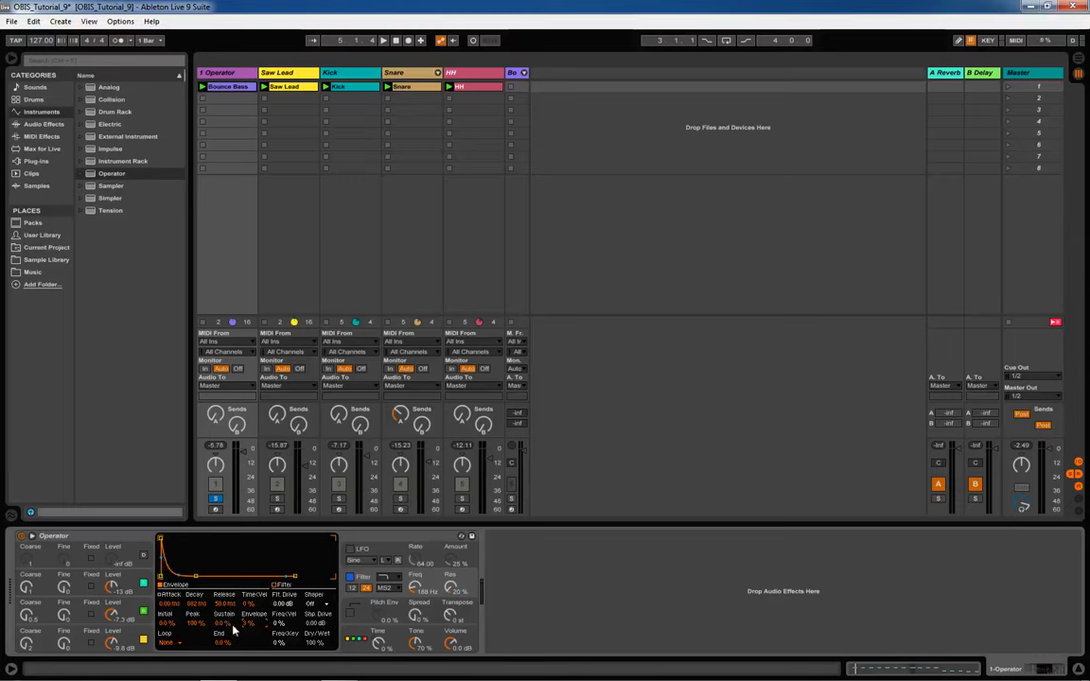
pyautogui.press('space')
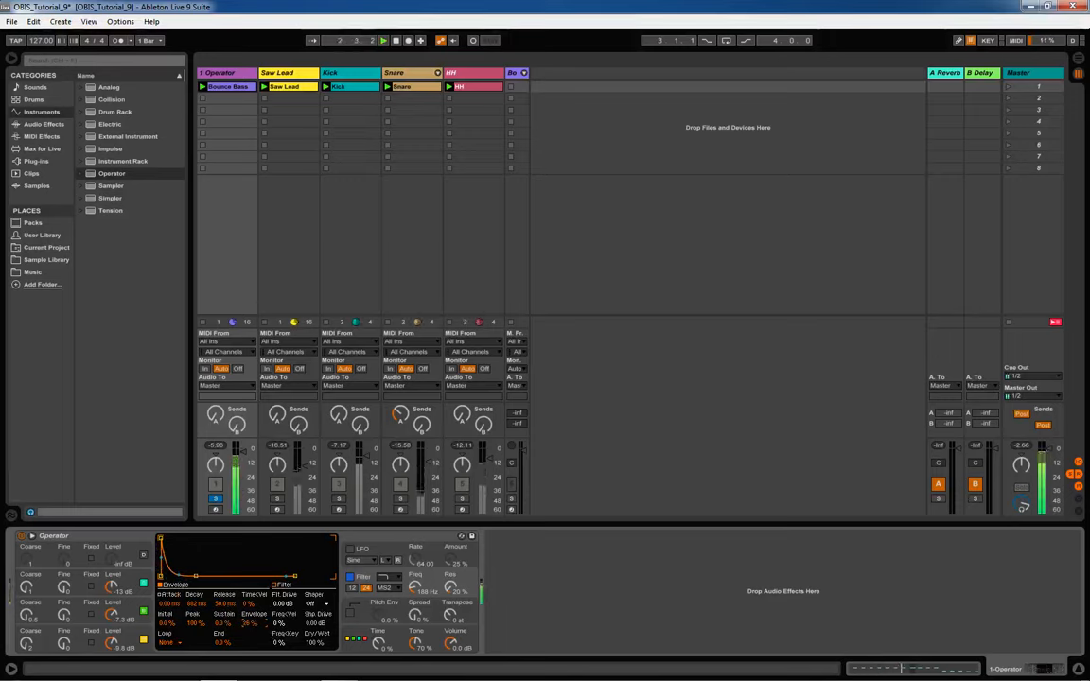
pyautogui.moveTo(249, 625)
pyautogui.mouseDown()
pyautogui.moveTo(249, 601)
pyautogui.moveTo(246, 638)
pyautogui.moveTo(247, 617)
pyautogui.moveTo(248, 626)
pyautogui.mouseUp()
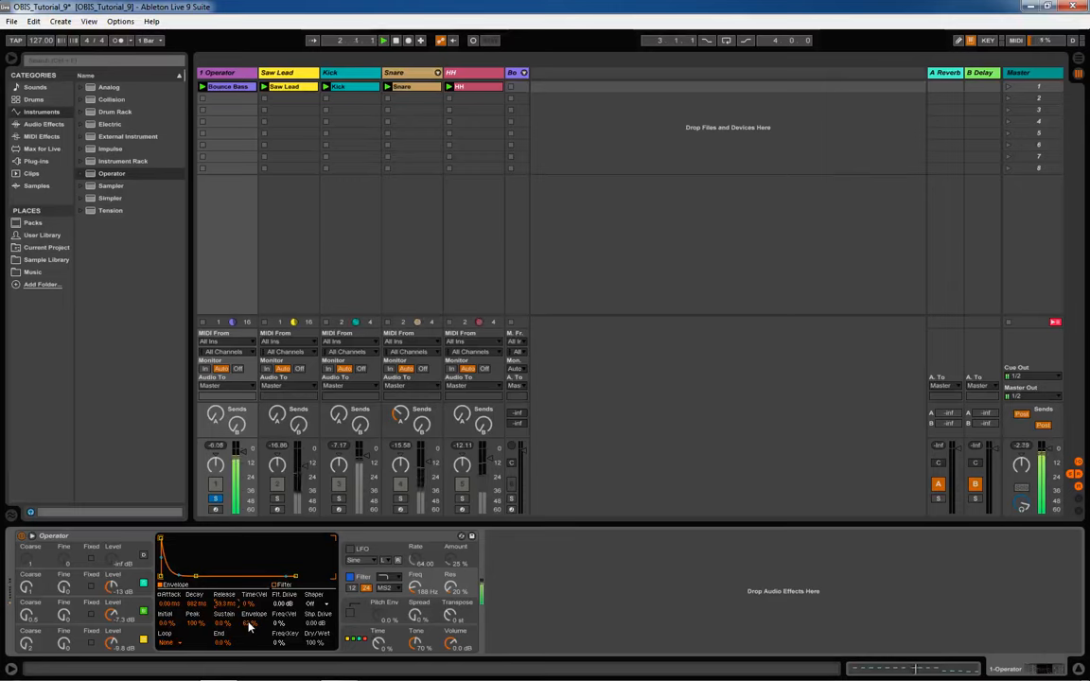
pyautogui.click(216, 501)
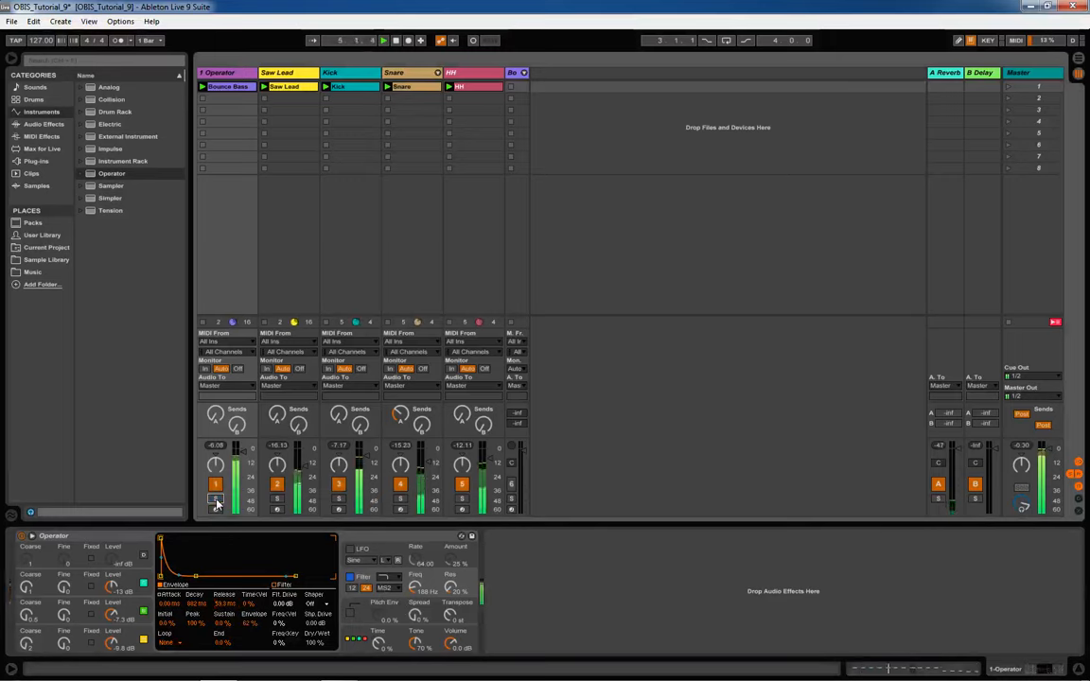
pyautogui.click(215, 501)
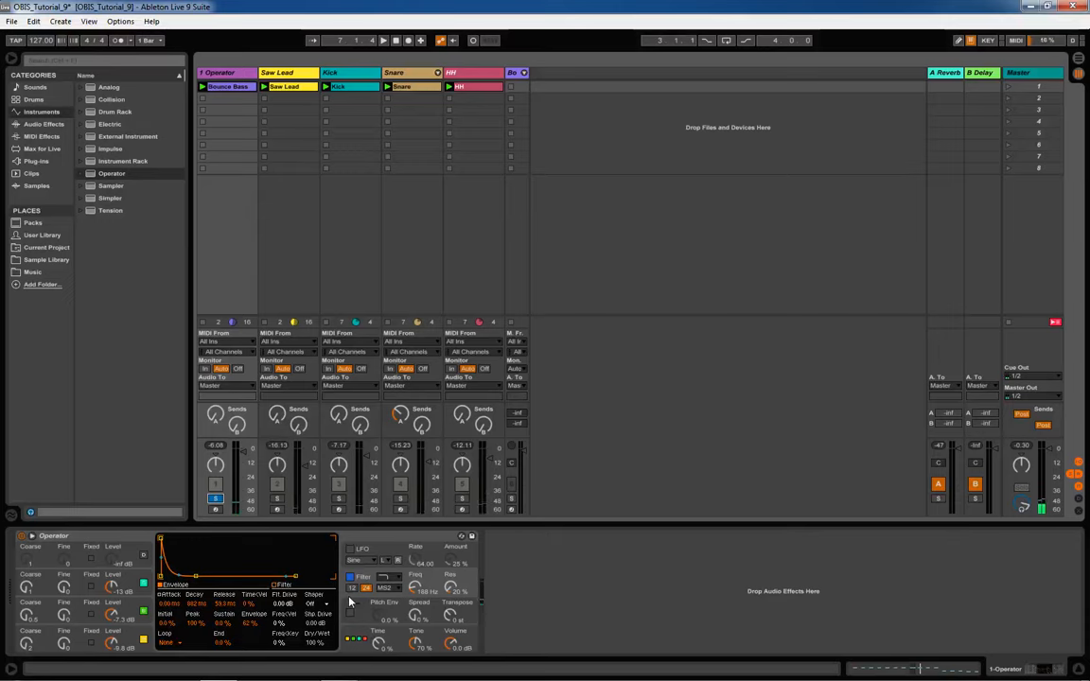
# - Enable the pitch envelope for oscillators A, B and C only and set its amount to 51%
pyautogui.click(397, 610)
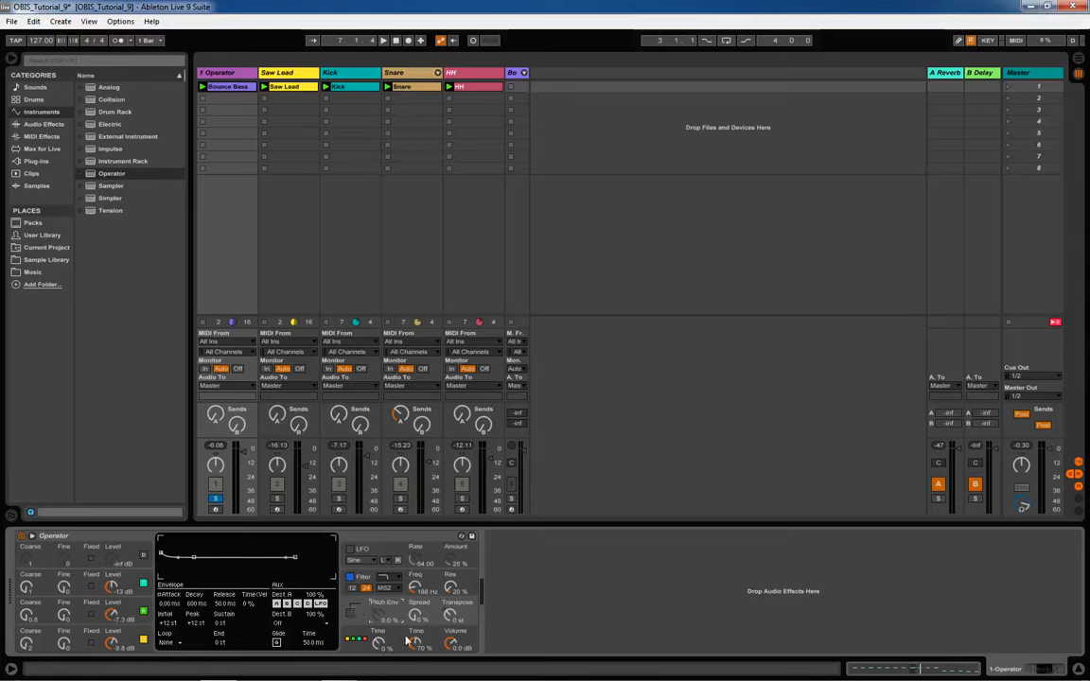
pyautogui.click(350, 613)
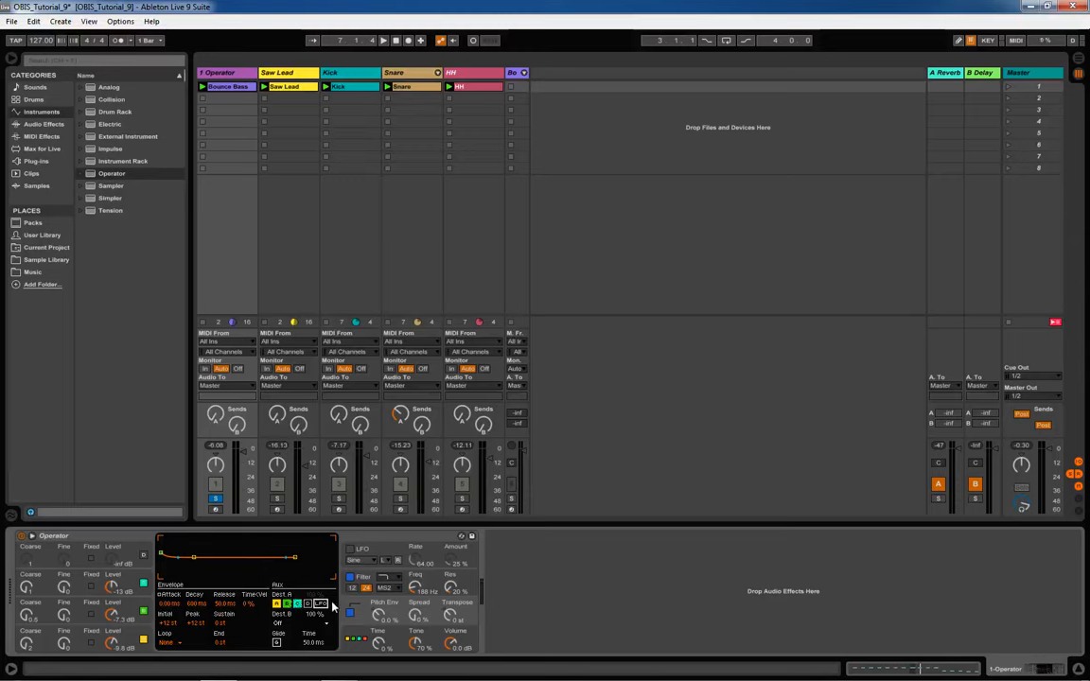
pyautogui.press('space')
pyautogui.press('space')
pyautogui.press('space')
# - Shorten the pitch envelope's decay to 61.4 ms and its release to 22.3 ms during playback
pyautogui.moveTo(194, 606)
pyautogui.mouseDown()
pyautogui.moveTo(194, 583)
pyautogui.moveTo(194, 607)
pyautogui.mouseUp()
pyautogui.press('space')
pyautogui.moveTo(223, 605); pyautogui.dragTo(223, 629)
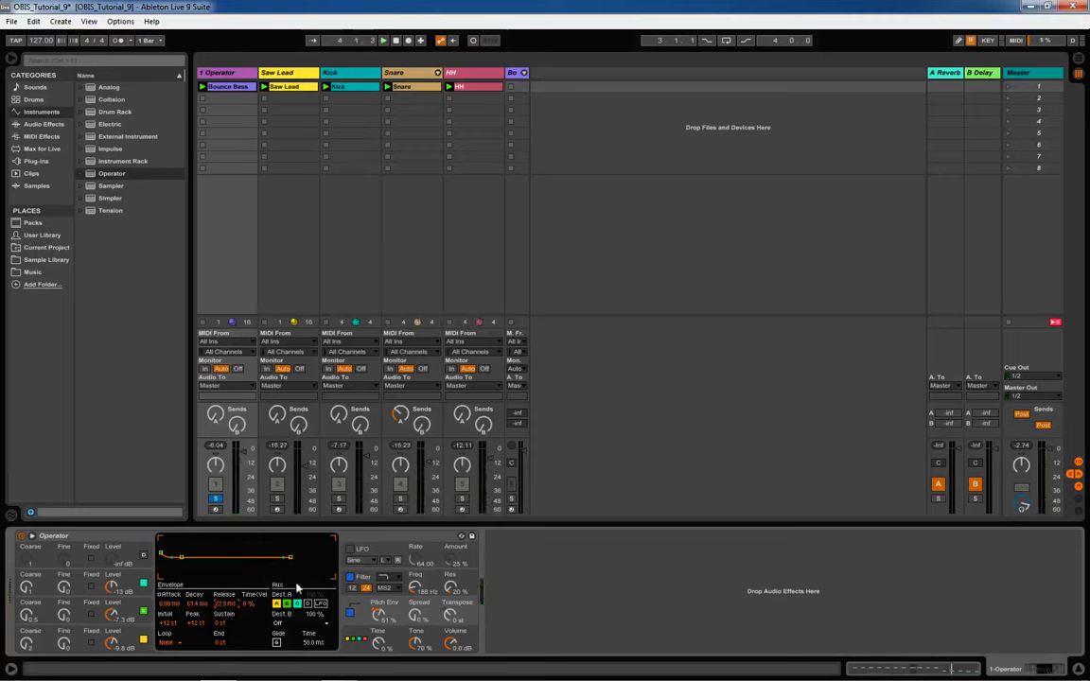
# - Raise Operator's Tone to 80% while auditioning the bass in the full mix, and solo its track again
pyautogui.click(215, 499)
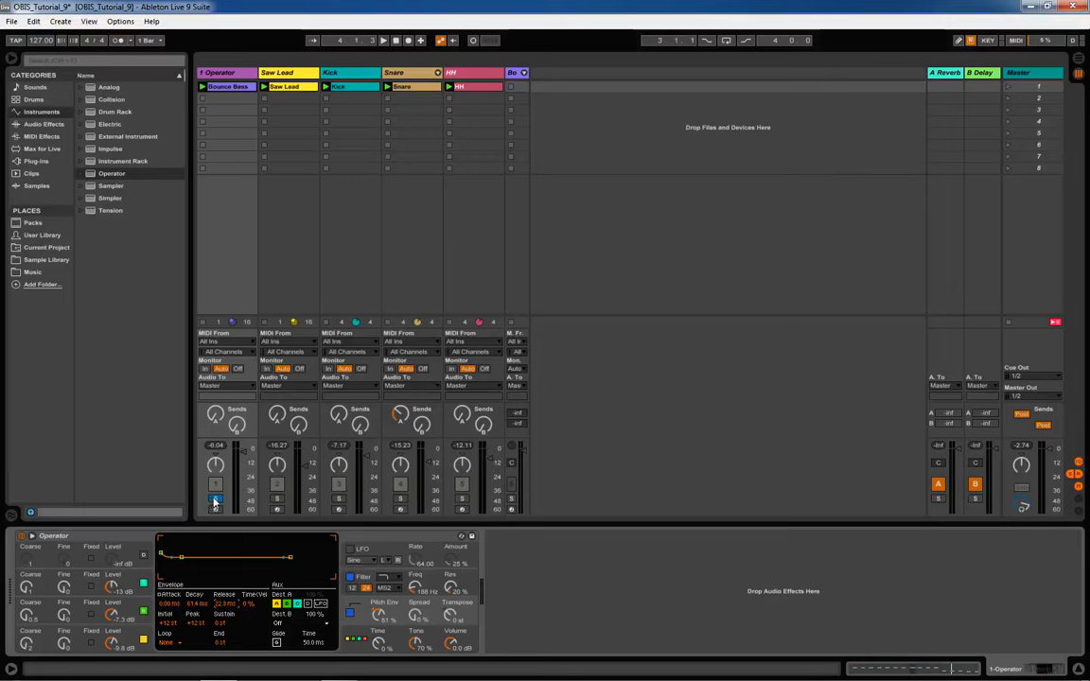
pyautogui.click(215, 500)
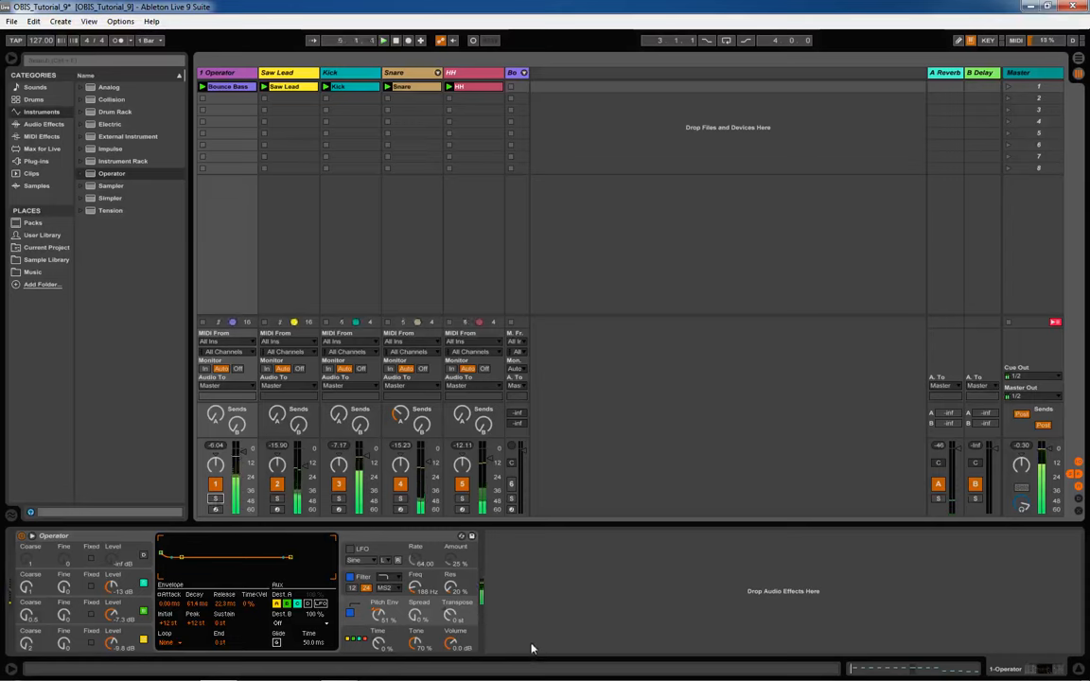
pyautogui.click(419, 642)
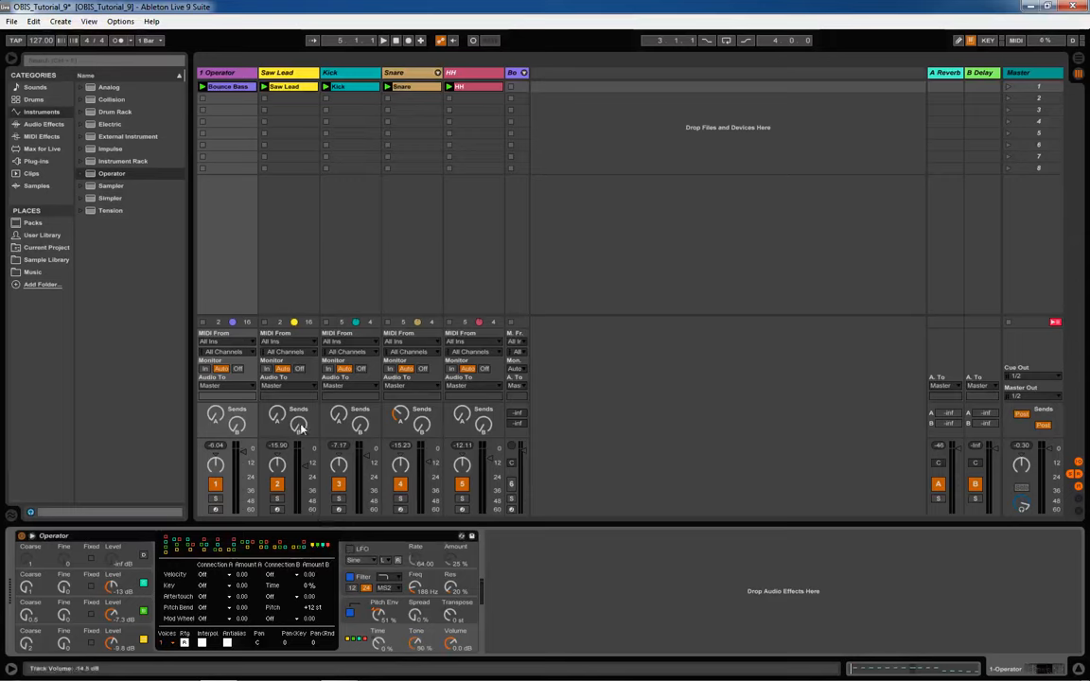
pyautogui.press('space')
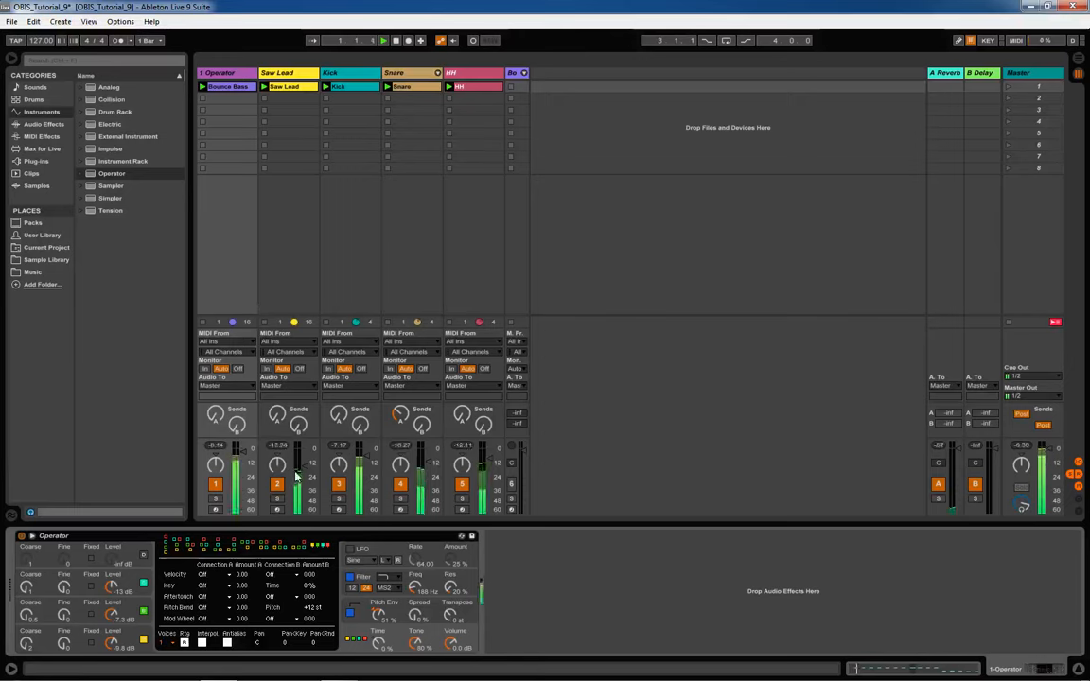
pyautogui.click(215, 497)
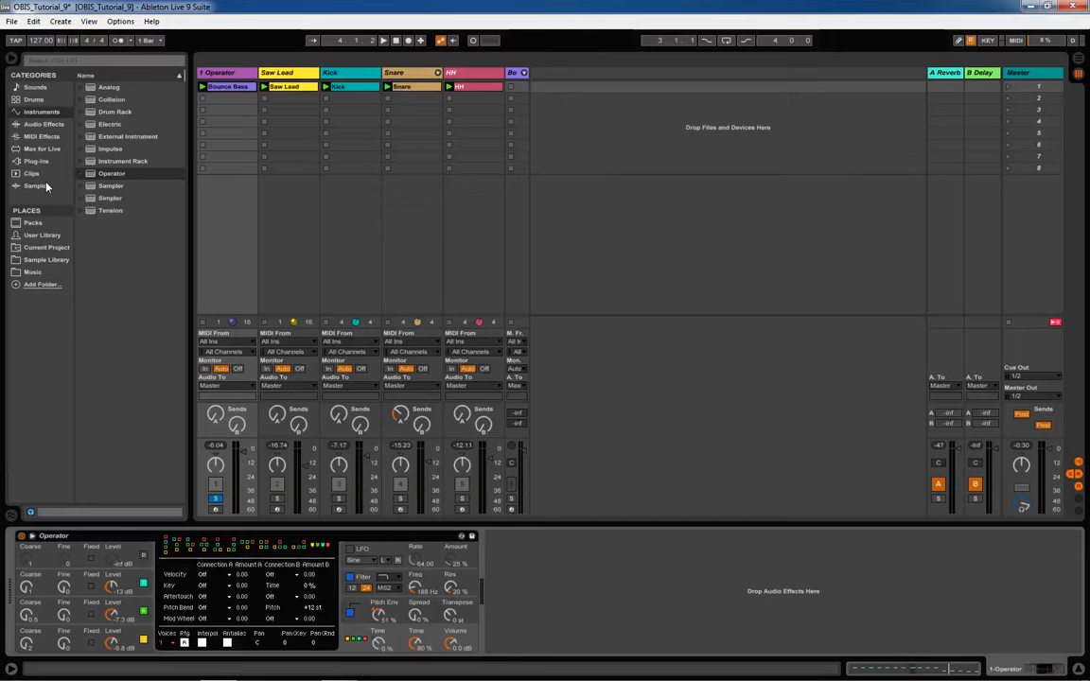
# - Group Operator into an Instrument Rack and show the rack's chain list
pyautogui.hotkey('ctrl', 'g')
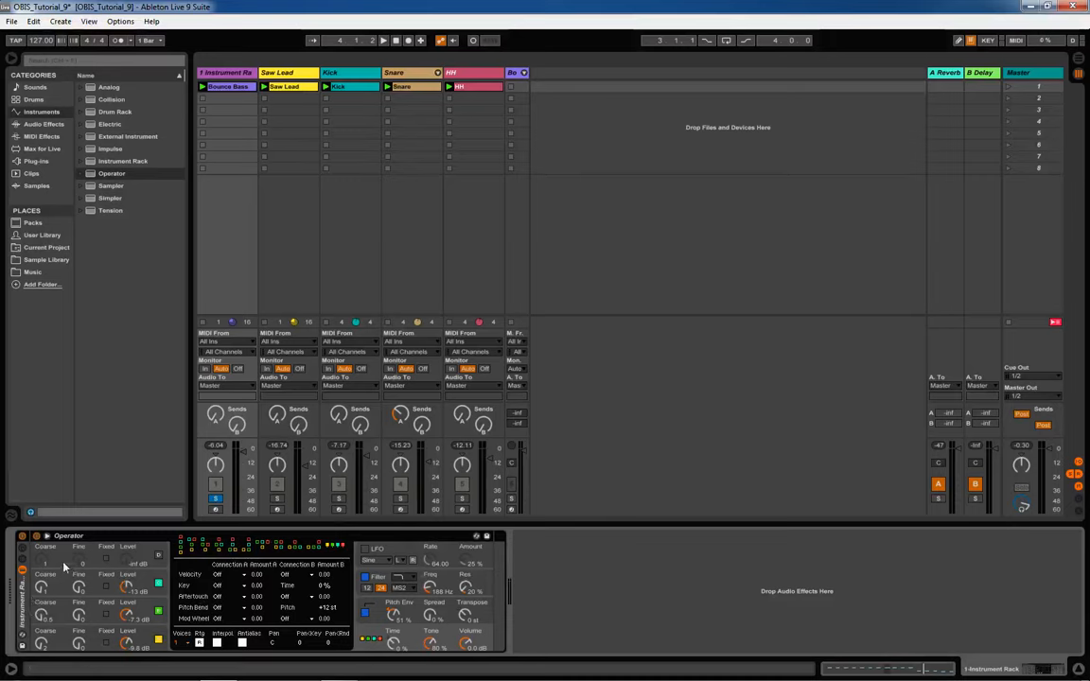
pyautogui.doubleClick(23, 614)
pyautogui.doubleClick(23, 614)
pyautogui.click(23, 565)
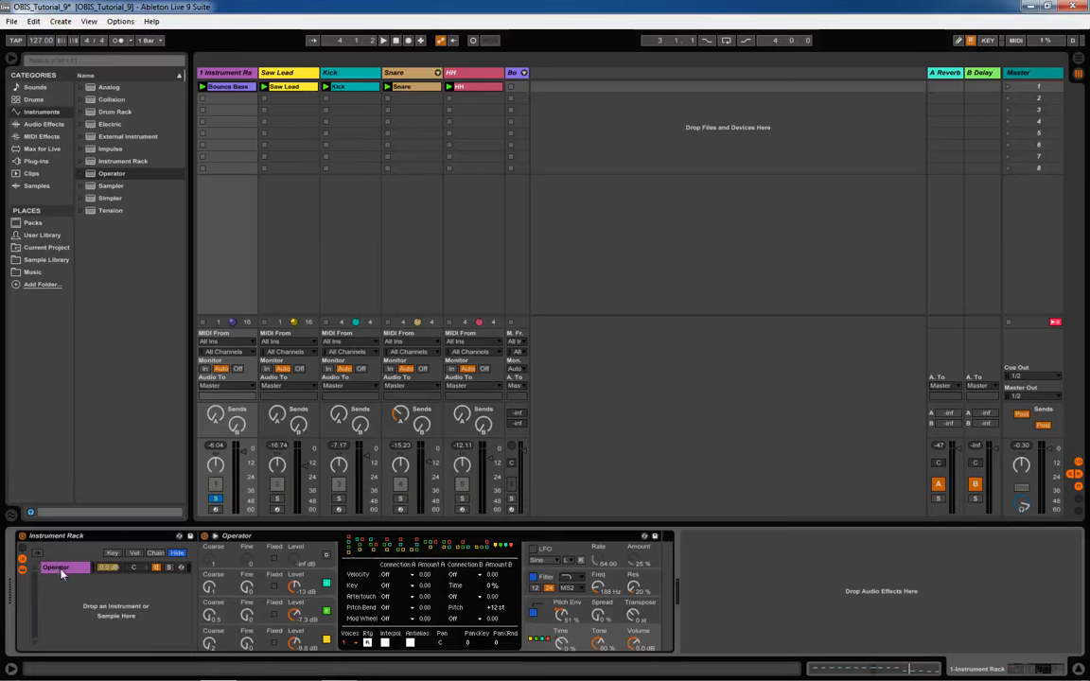
# - Rename the rack's Operator chain as Top and duplicate it as a second chain named Sub
pyautogui.click(62, 570)
pyautogui.hotkey('ctrl', 'r')
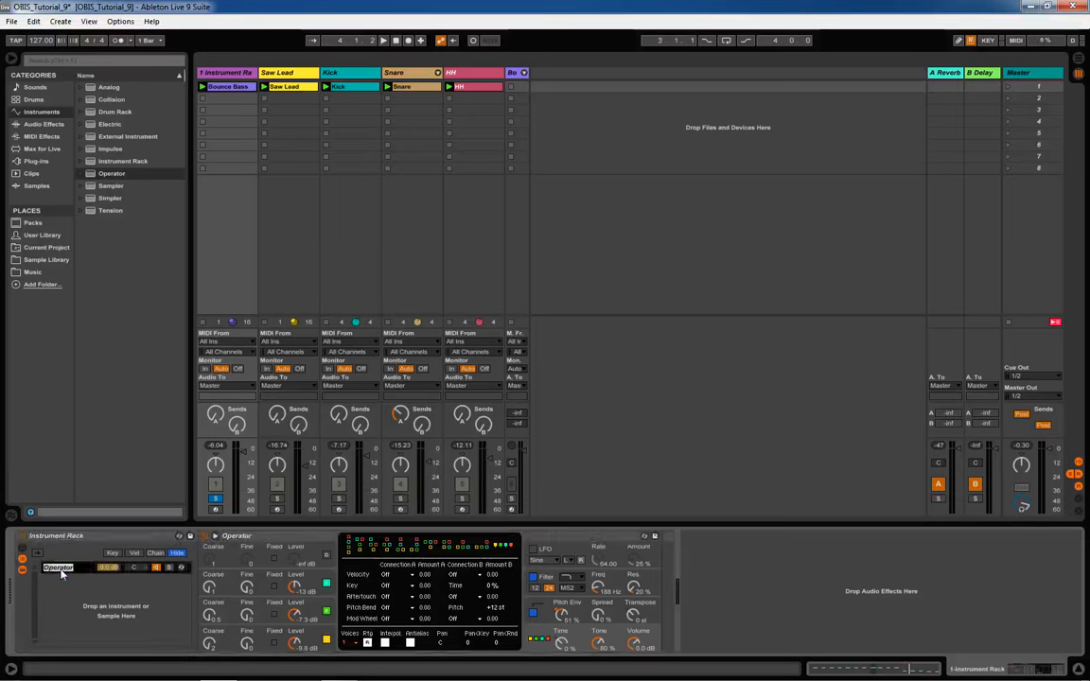
pyautogui.write('Top')
pyautogui.press('Return')
pyautogui.hotkey('ctrl', 'd')
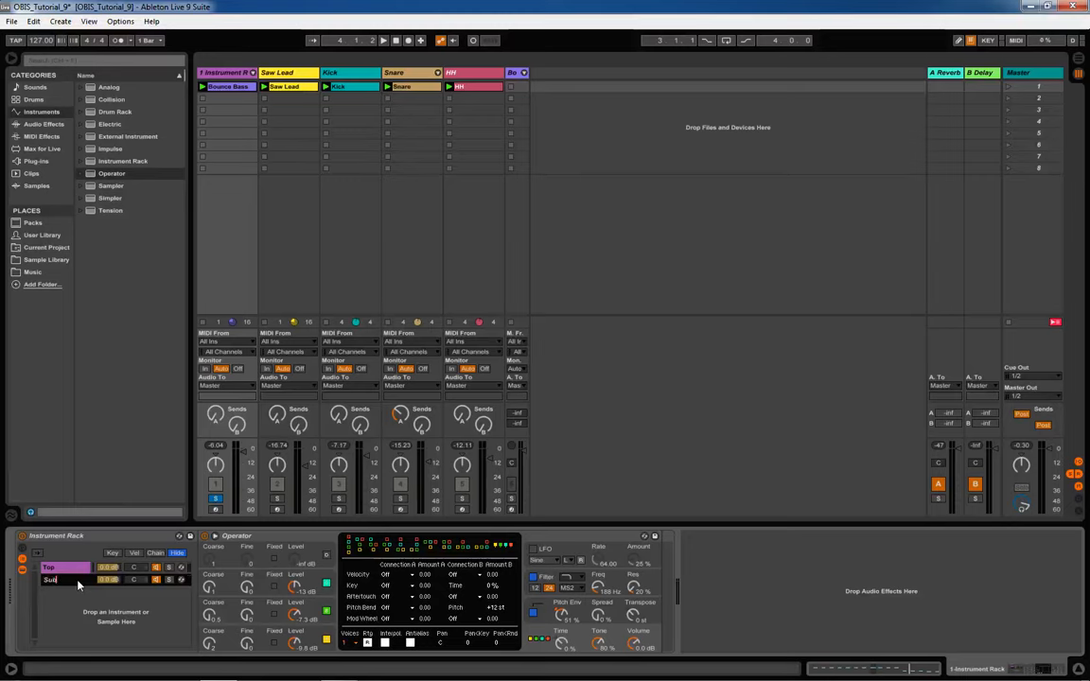
# - Color the Sub chain green
pyautogui.click(63, 586)
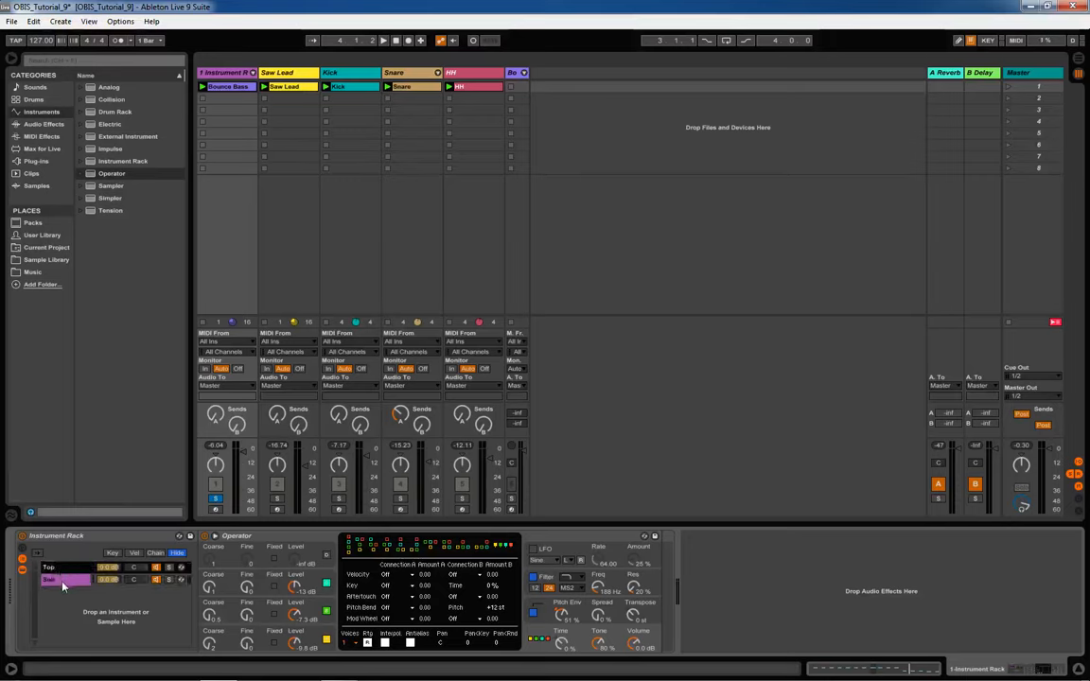
pyautogui.rightClick(62, 585)
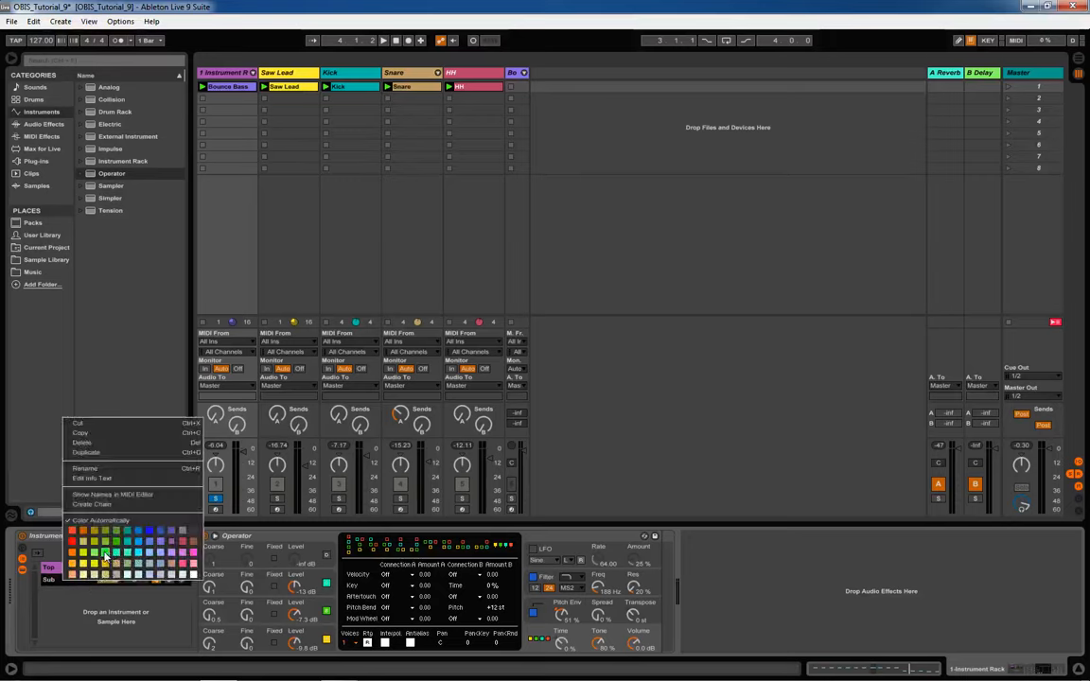
pyautogui.click(105, 557)
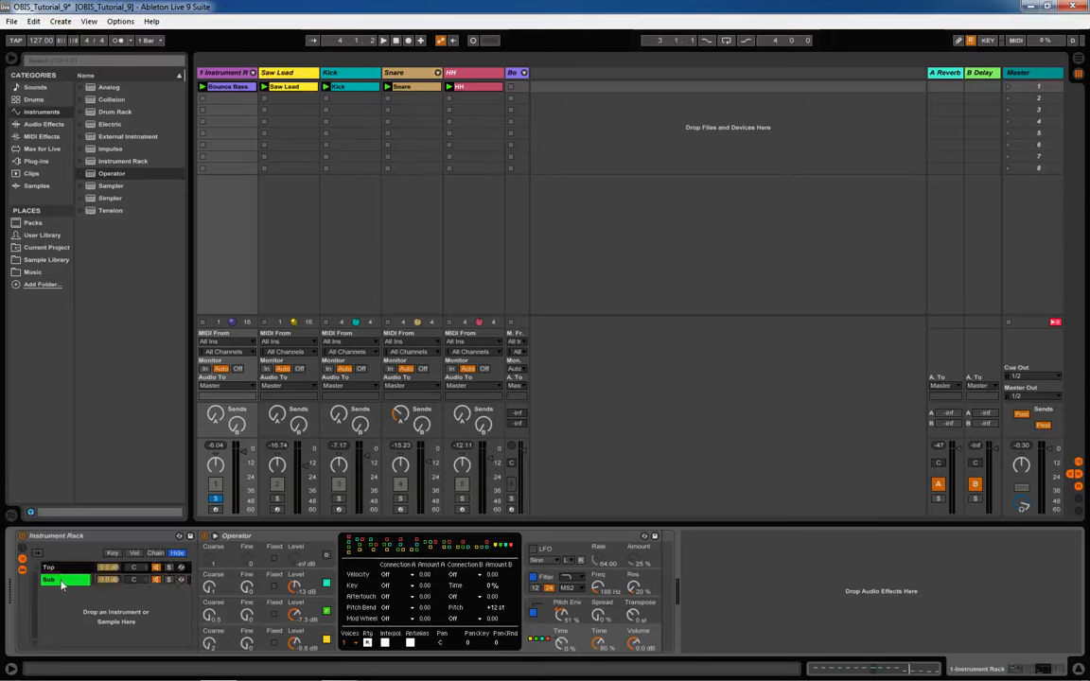
# - Lower the green and yellow oscillators' levels to -inf dB in the Top chain's Operator
pyautogui.click(66, 568)
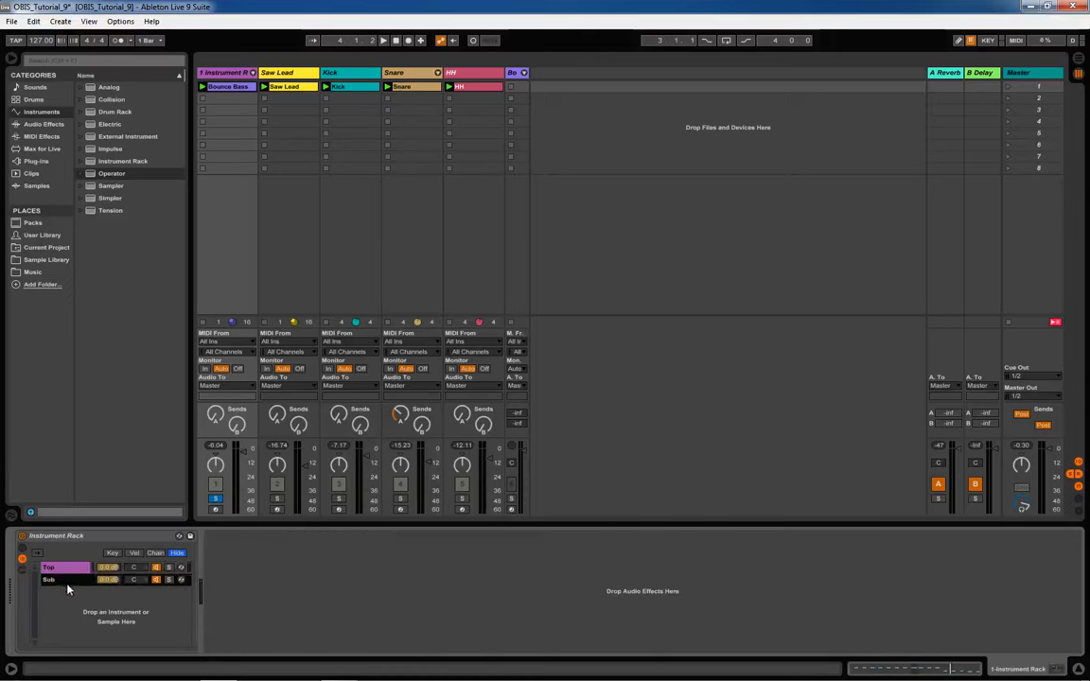
pyautogui.click(66, 581)
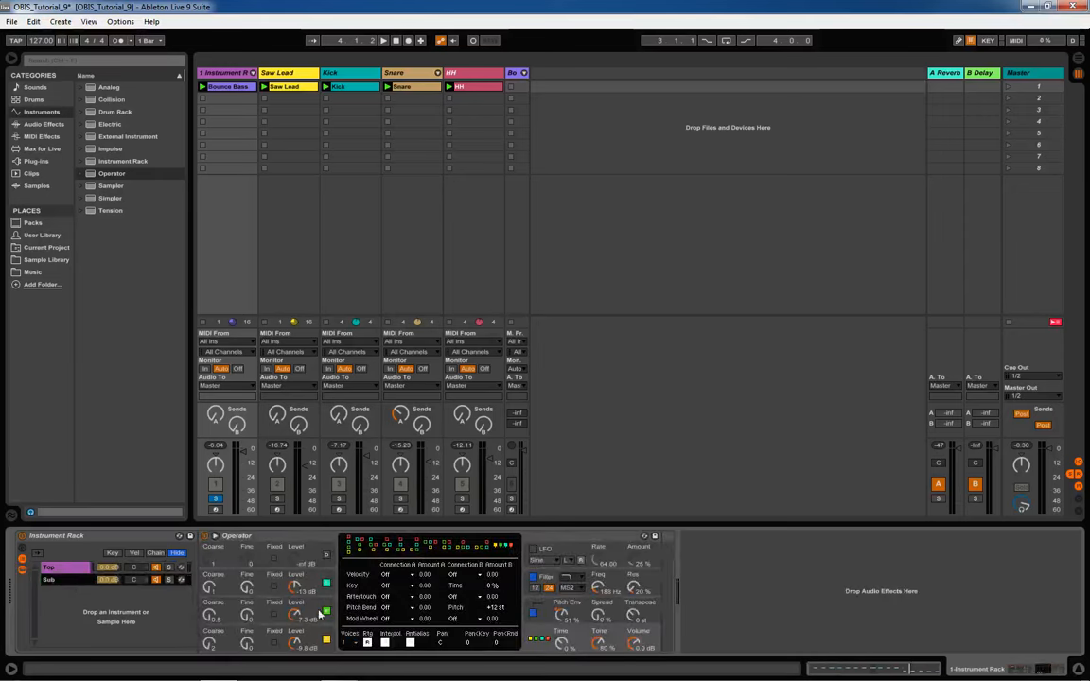
pyautogui.click(277, 611)
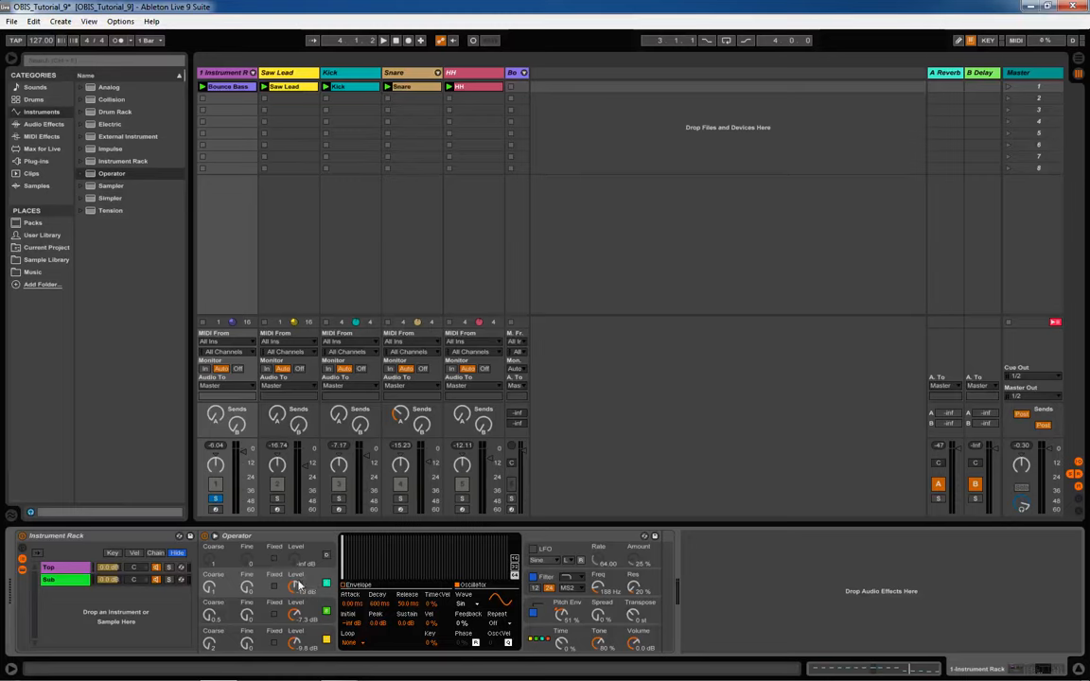
pyautogui.moveTo(297, 586); pyautogui.dragTo(255, 598)
pyautogui.click(266, 632)
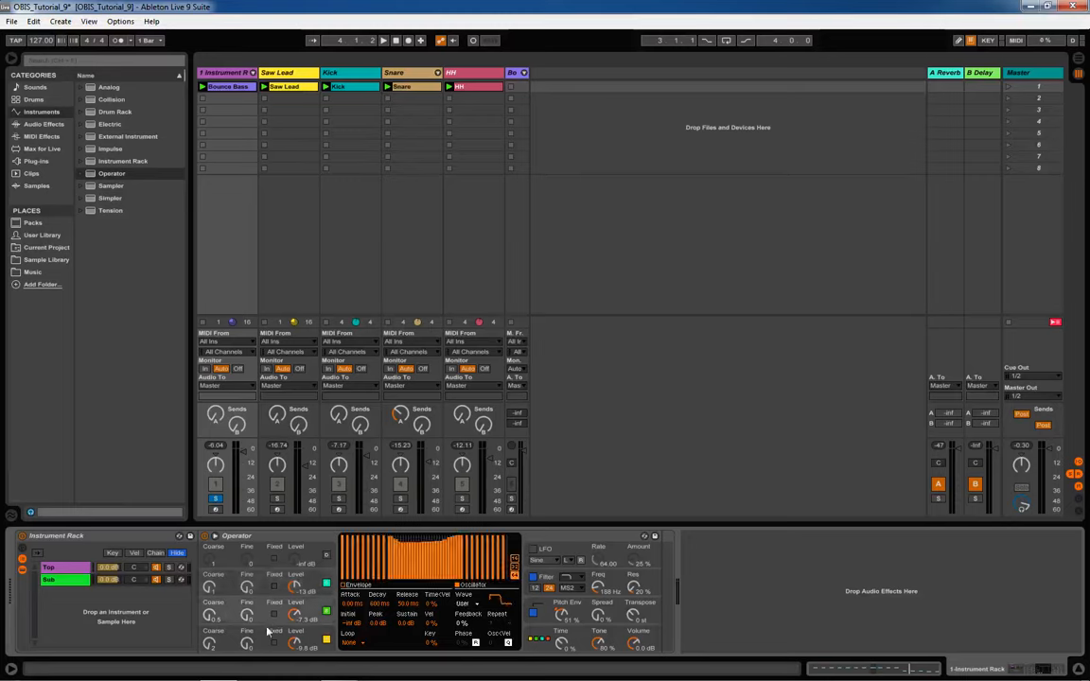
pyautogui.click(265, 632)
pyautogui.click(264, 607)
pyautogui.click(268, 633)
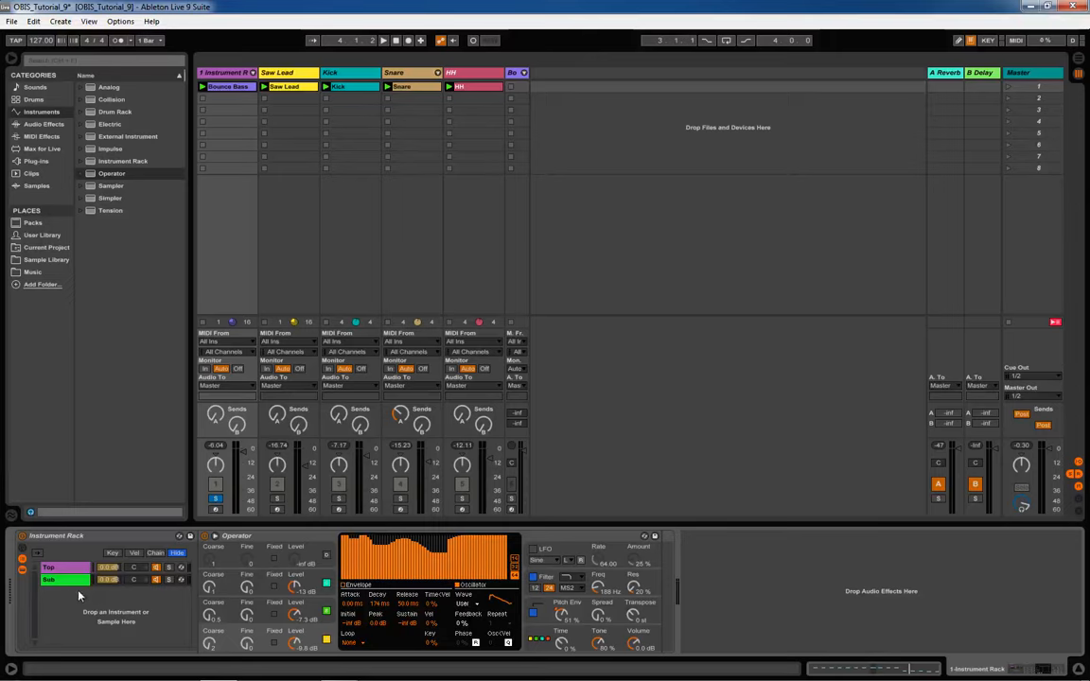
pyautogui.moveTo(292, 642); pyautogui.dragTo(293, 677)
# - Compare the Operator settings of the Top and Sub chains, ending with the Sub chain selected
pyautogui.click(49, 581)
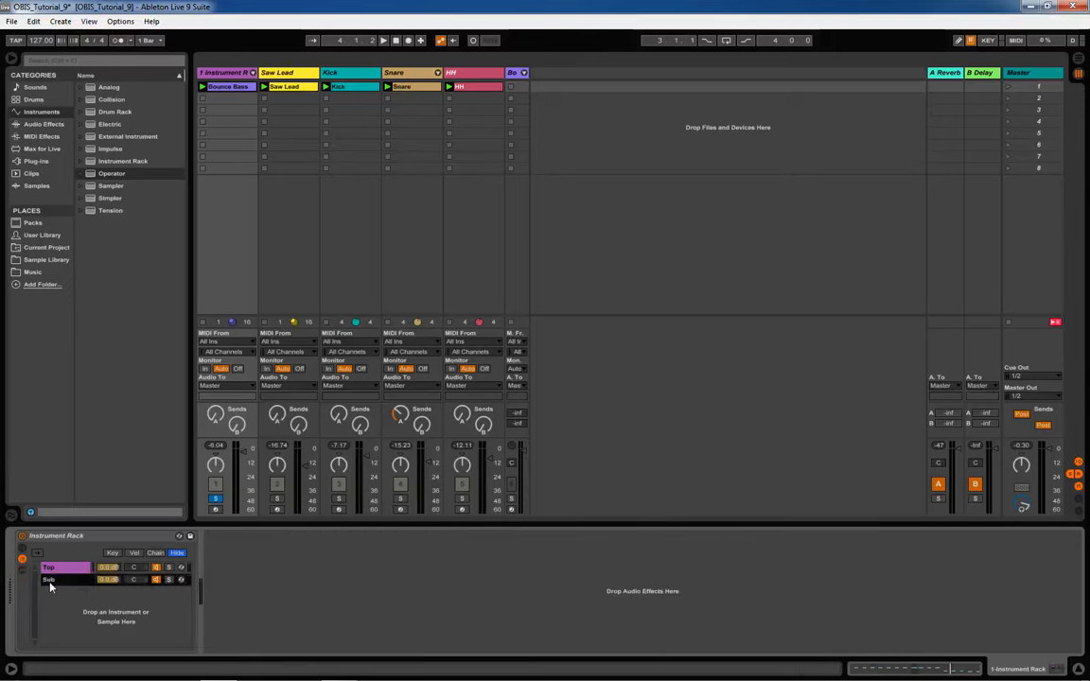
pyautogui.click(52, 568)
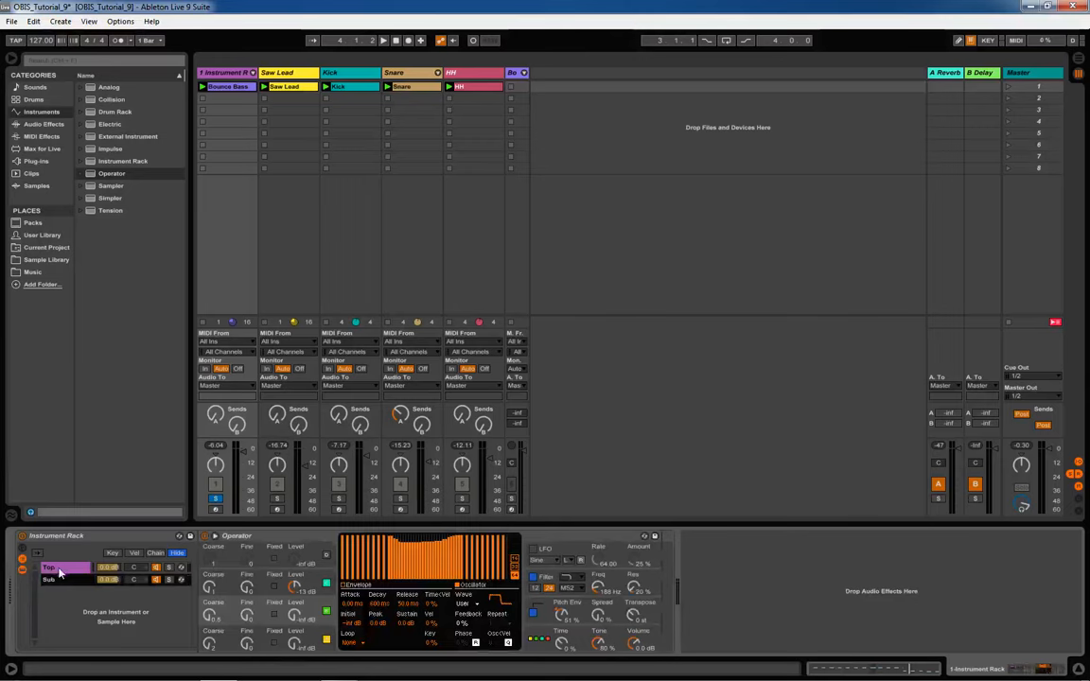
pyautogui.click(60, 577)
pyautogui.click(52, 568)
pyautogui.click(69, 579)
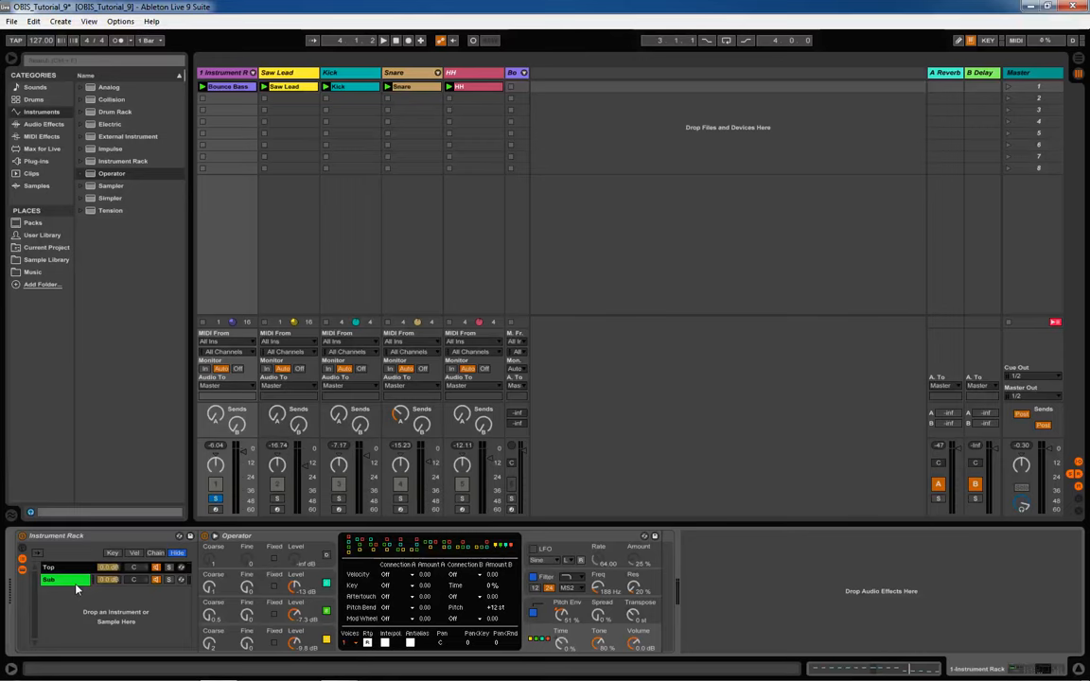
# - Switch between the rack's Top and Sub chains, ending on Sub, and play the Sub chain soloed
pyautogui.click(57, 567)
pyautogui.click(68, 580)
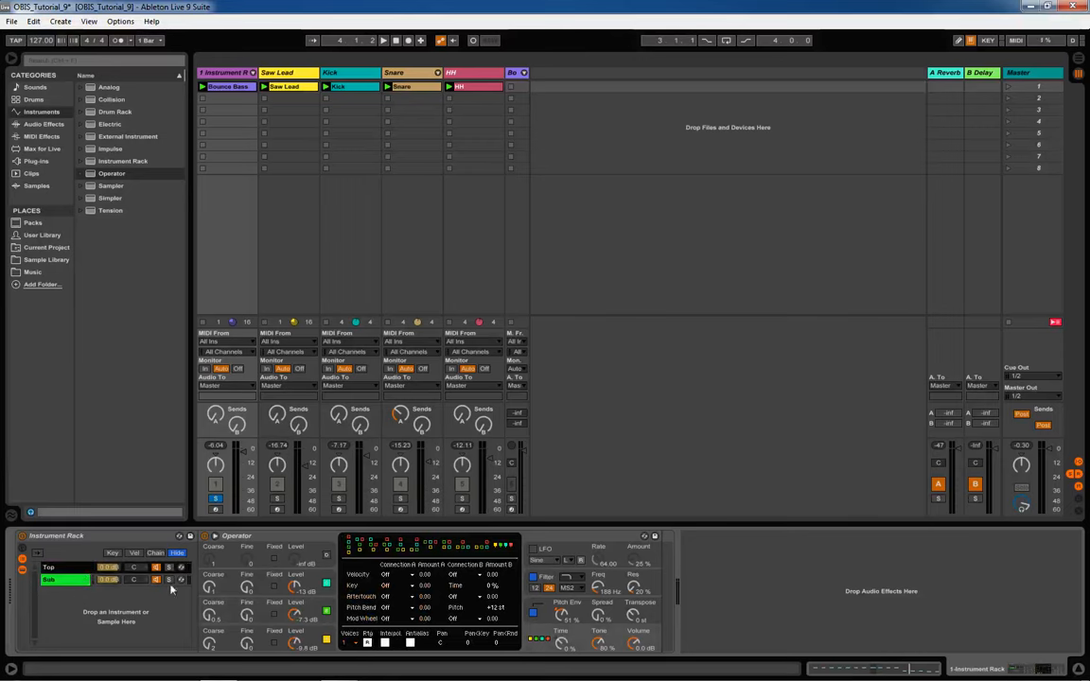
pyautogui.click(61, 568)
pyautogui.click(64, 579)
pyautogui.click(68, 580)
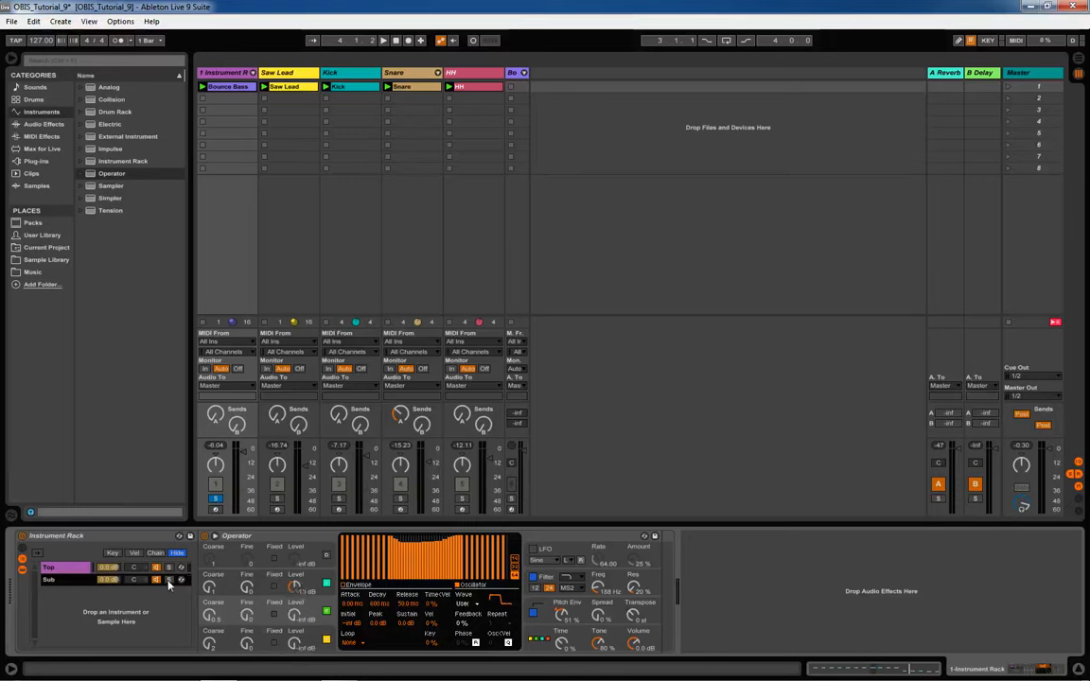
pyautogui.click(168, 579)
pyautogui.press('space')
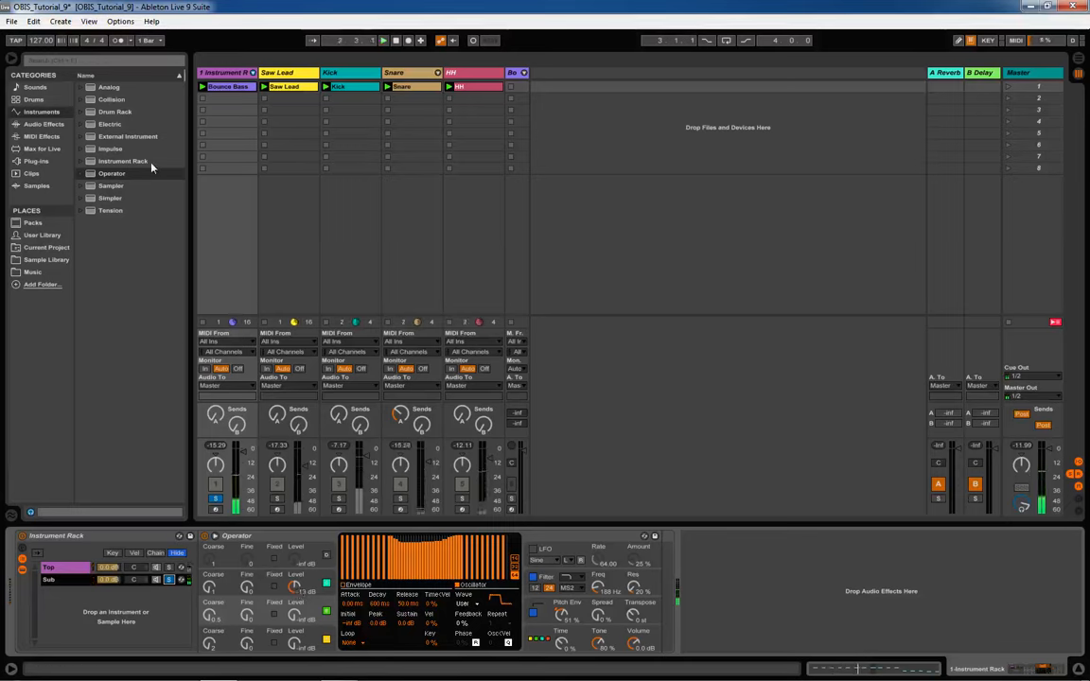
# - Add a Spectrum analyser after the Instrument Rack
pyautogui.click(42, 125)
pyautogui.scroll(-1, 112, 454)
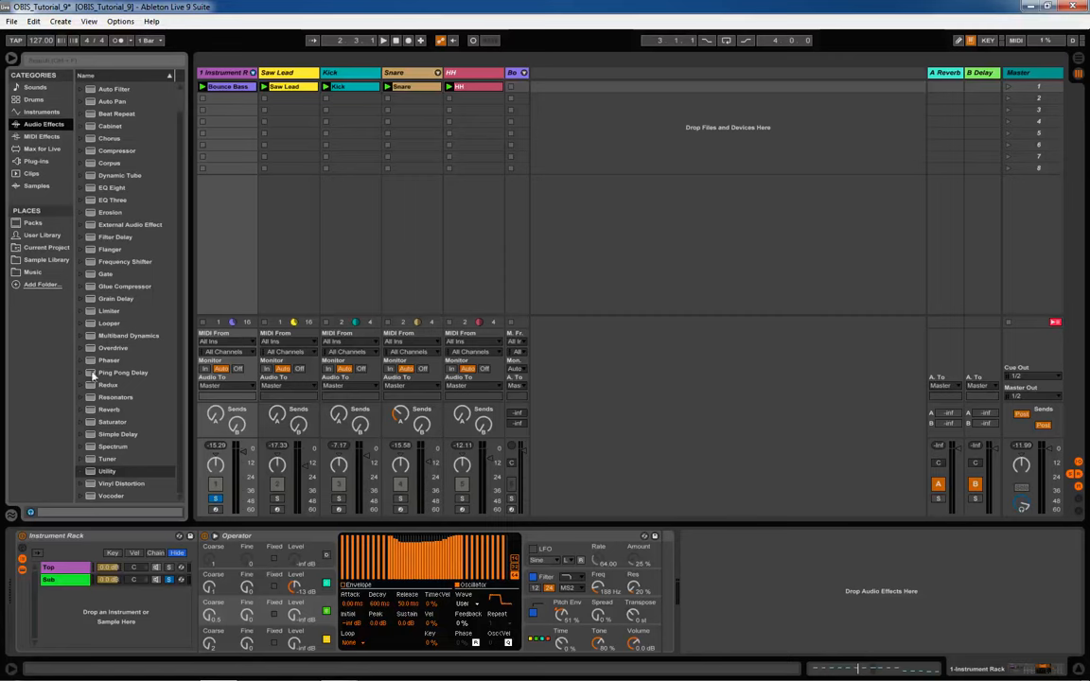
pyautogui.scroll(1, 112, 497)
pyautogui.scroll(-1, 113, 497)
pyautogui.doubleClick(115, 449)
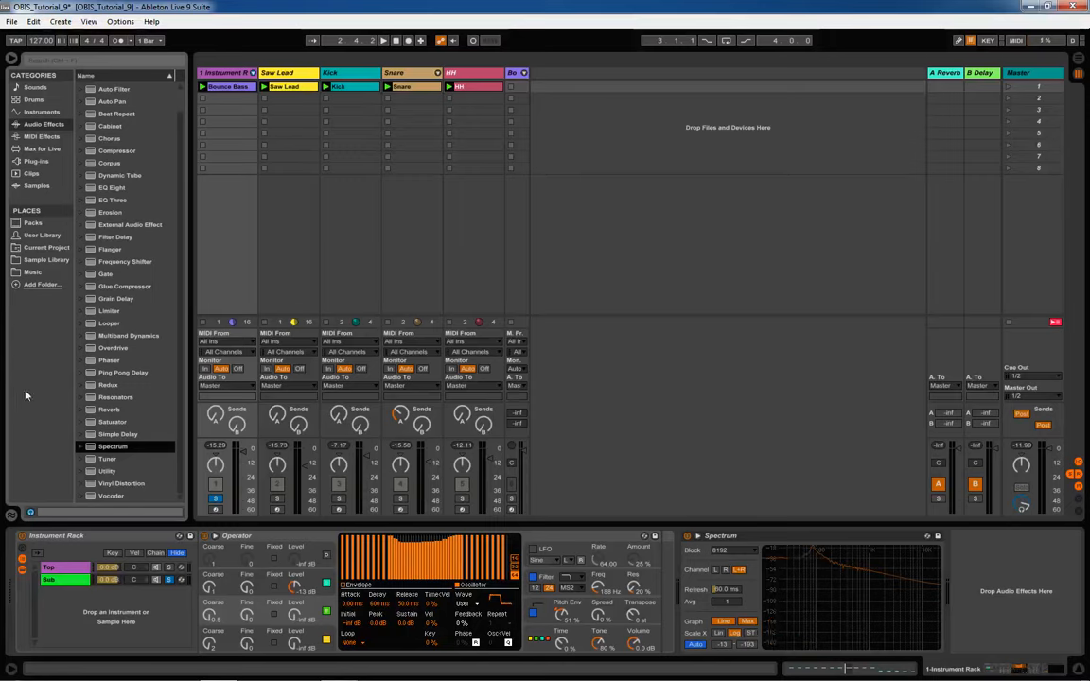
# - Set the teal oscillator's Coarse tuning to 0.5 in the Sub chain's Operator and check the playback in the enlarged Spectrum display
pyautogui.click(212, 588)
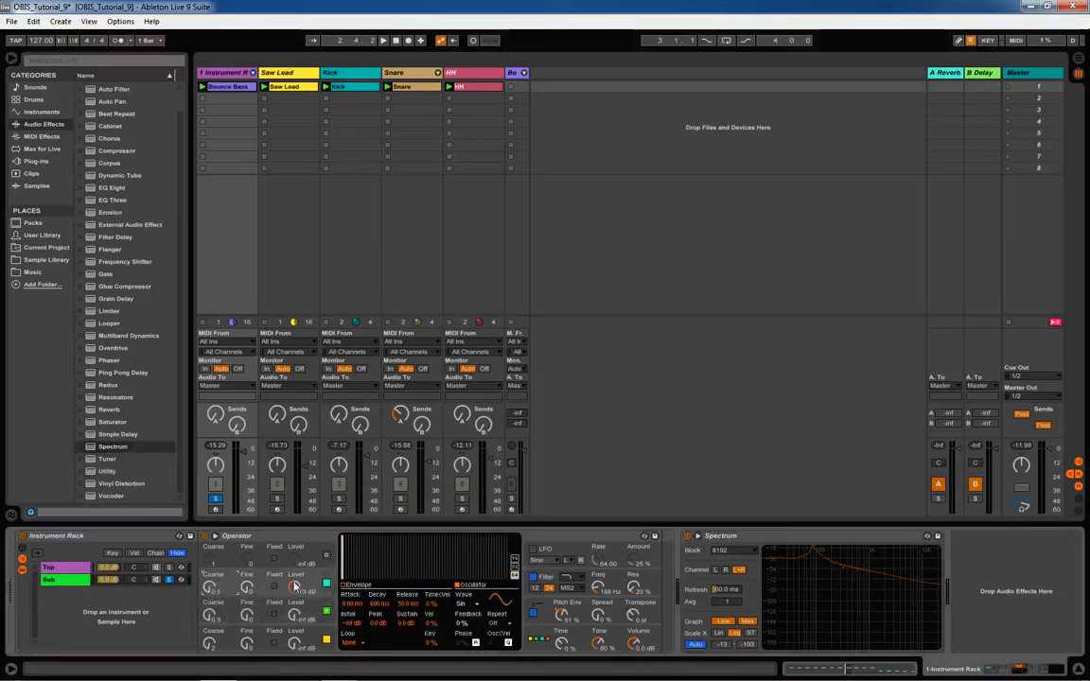
pyautogui.press('space')
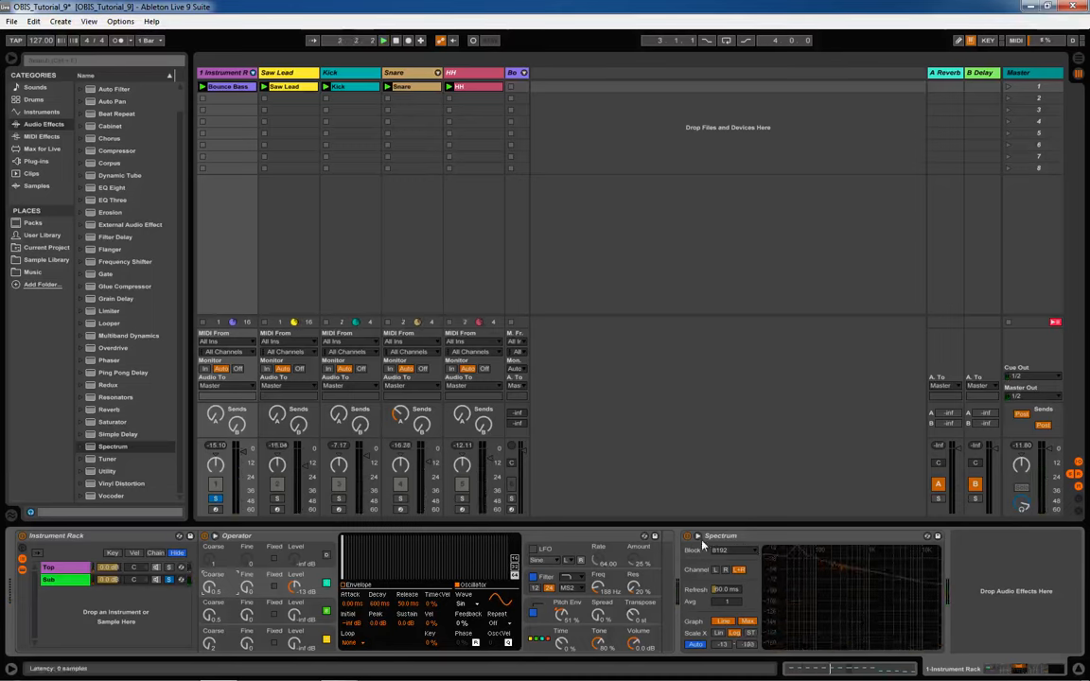
pyautogui.click(698, 536)
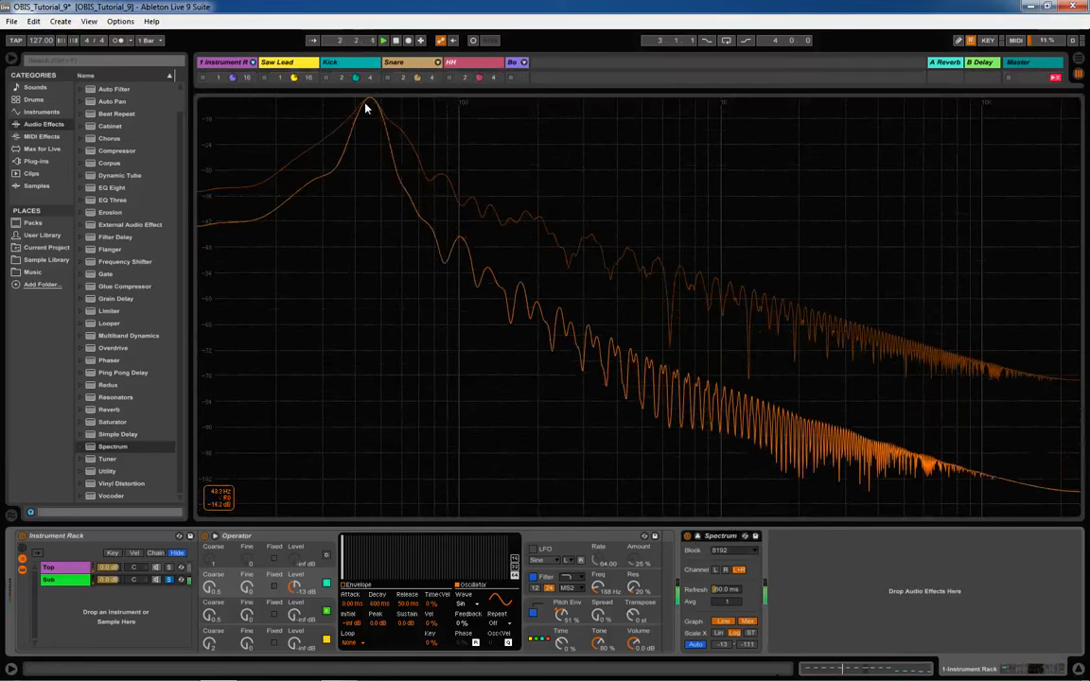
pyautogui.click(699, 537)
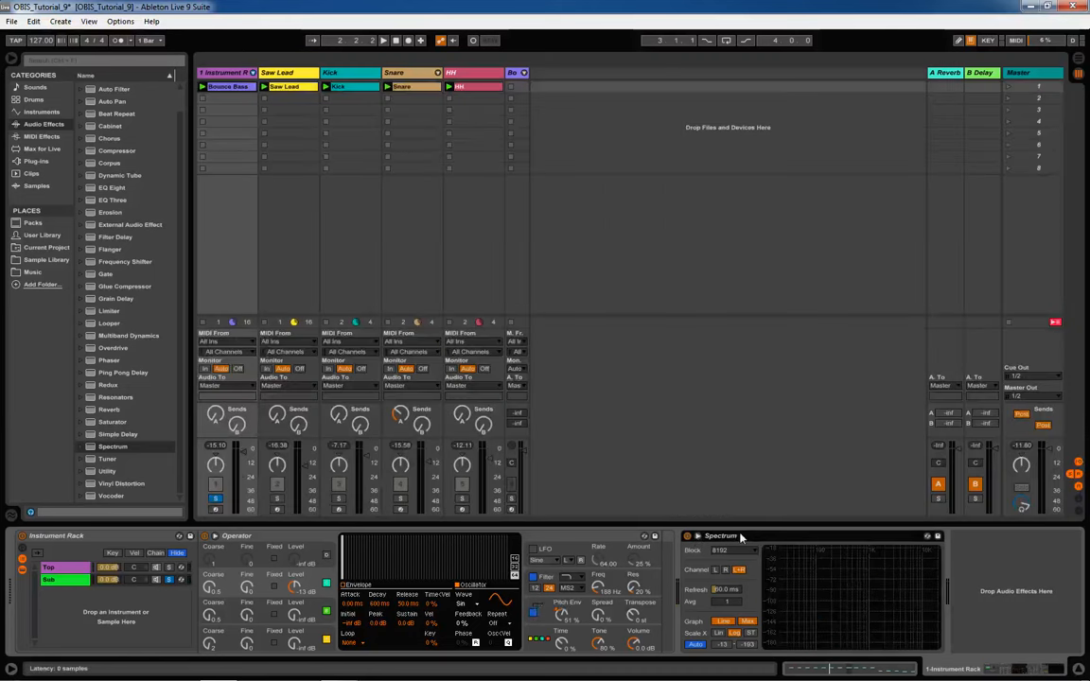
# - Raise the Sub Operator's filter frequency to 18.5 kHz during playback
pyautogui.press('space')
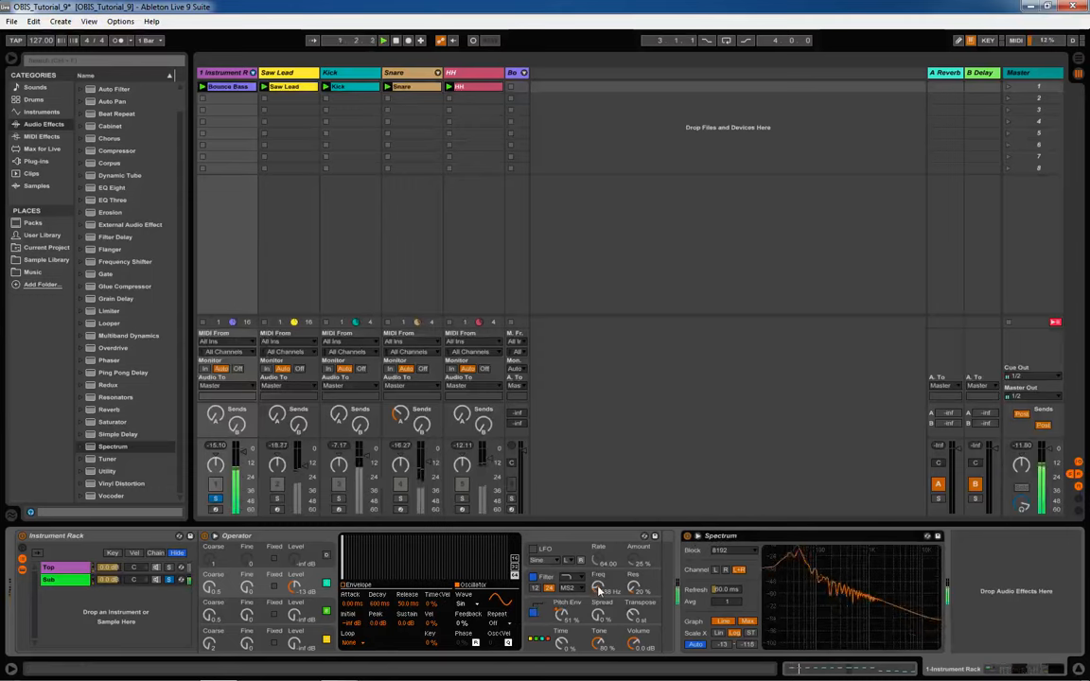
pyautogui.moveTo(600, 591); pyautogui.dragTo(597, 549)
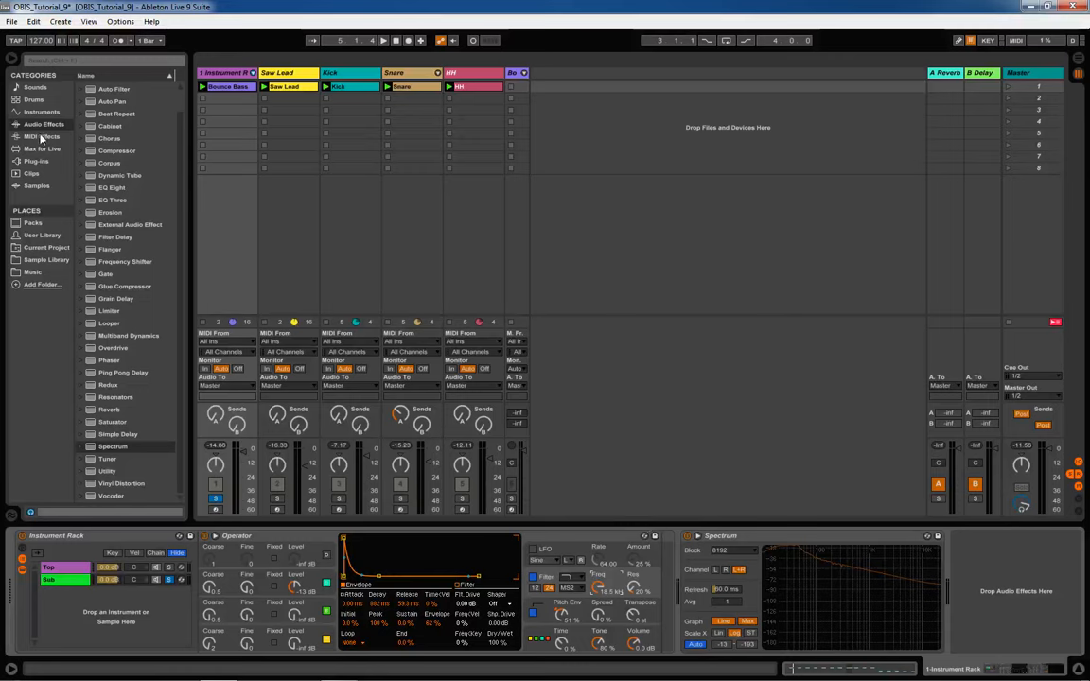
# - Add an EQ Eight to the rack's Top chain and reselect the Sub chain
pyautogui.scroll(2, 112, 194)
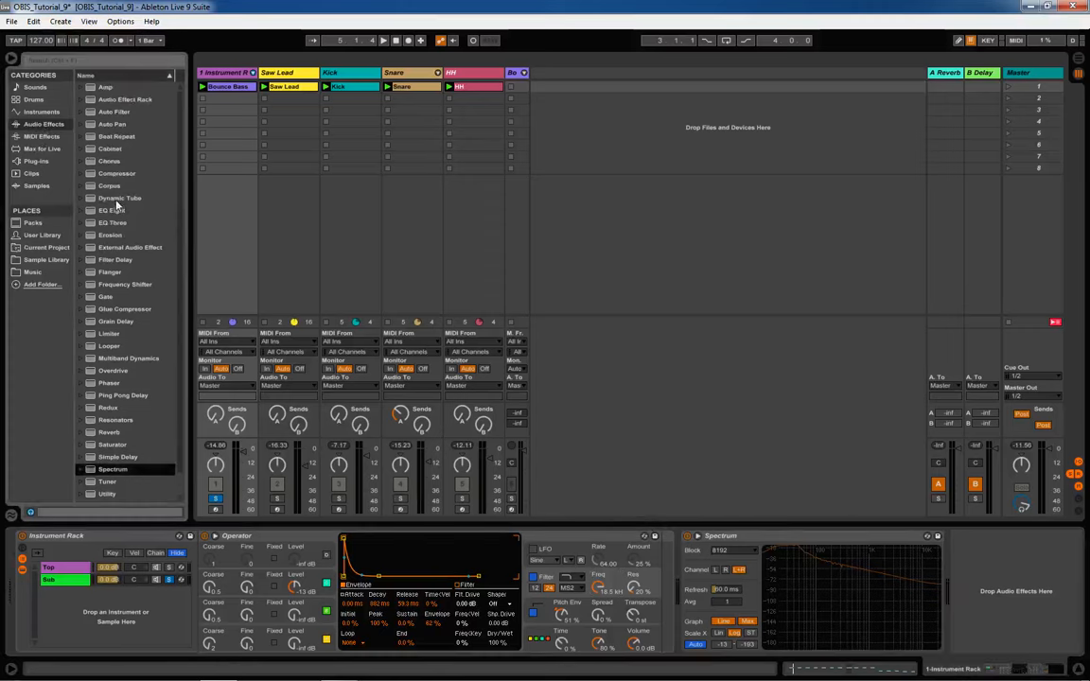
pyautogui.moveTo(112, 210); pyautogui.dragTo(74, 577)
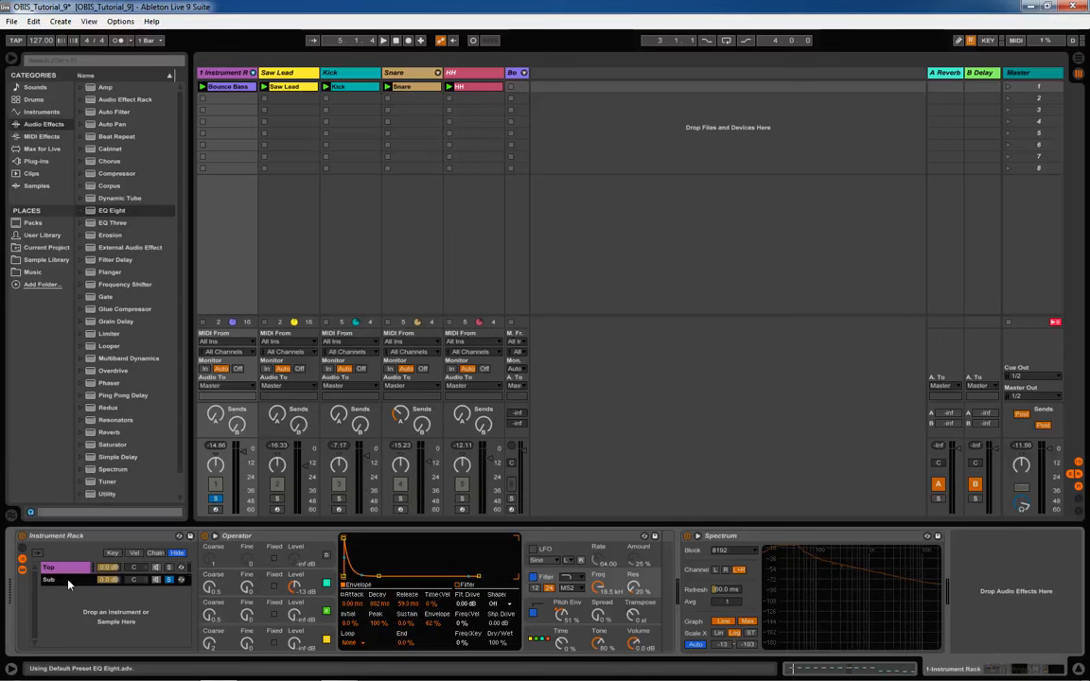
pyautogui.click(68, 582)
pyautogui.click(68, 582)
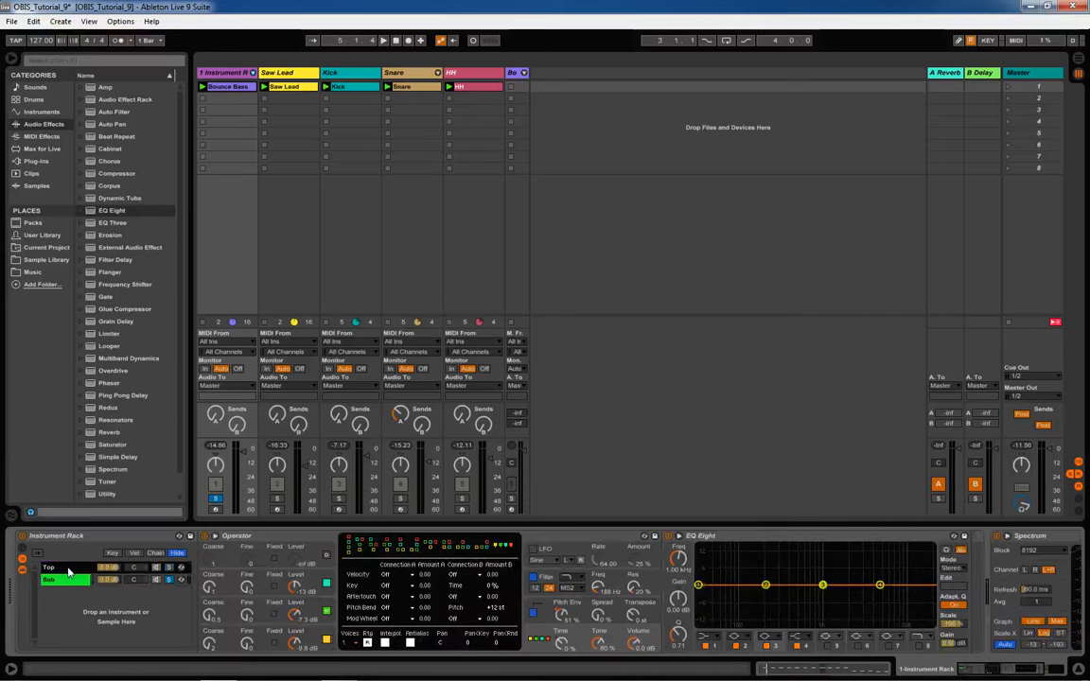
pyautogui.rightClick(773, 542)
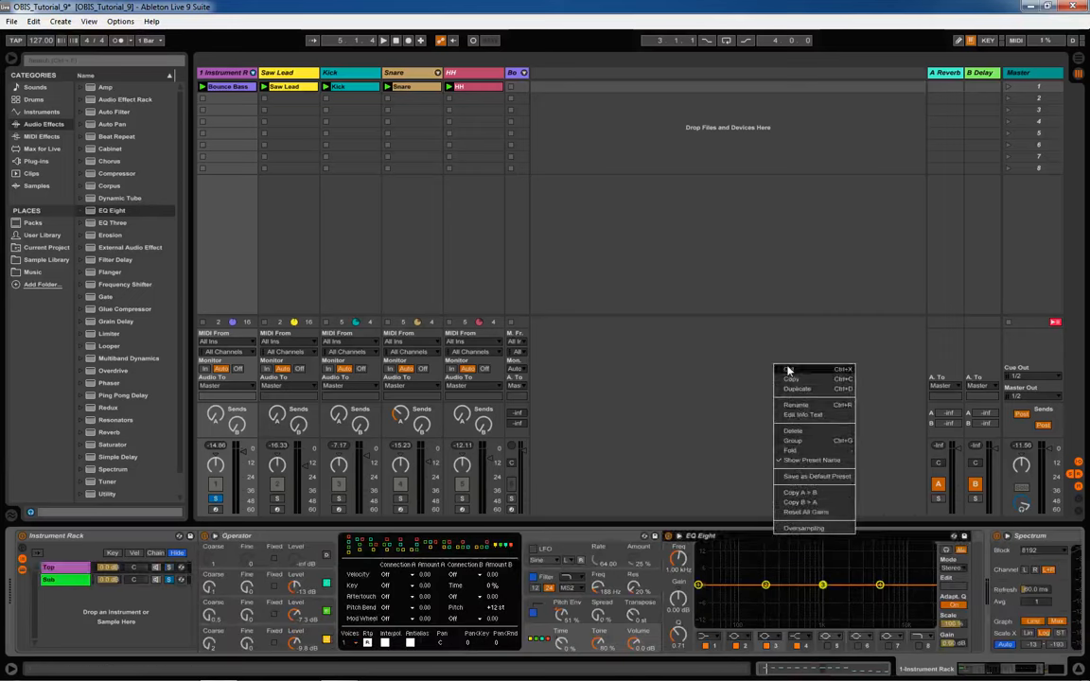
pyautogui.click(64, 580)
pyautogui.click(63, 581)
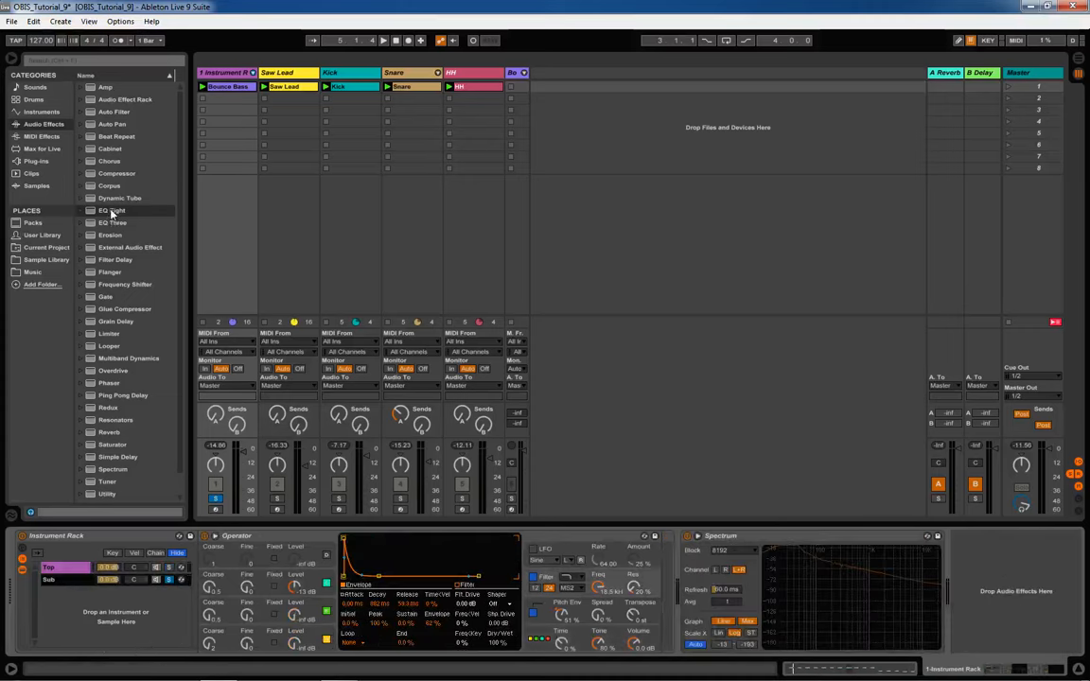
# - Add an EQ Eight to the Sub chain and make its band 1 a steep low cut with a slightly raised cutoff
pyautogui.moveTo(110, 216); pyautogui.dragTo(73, 584)
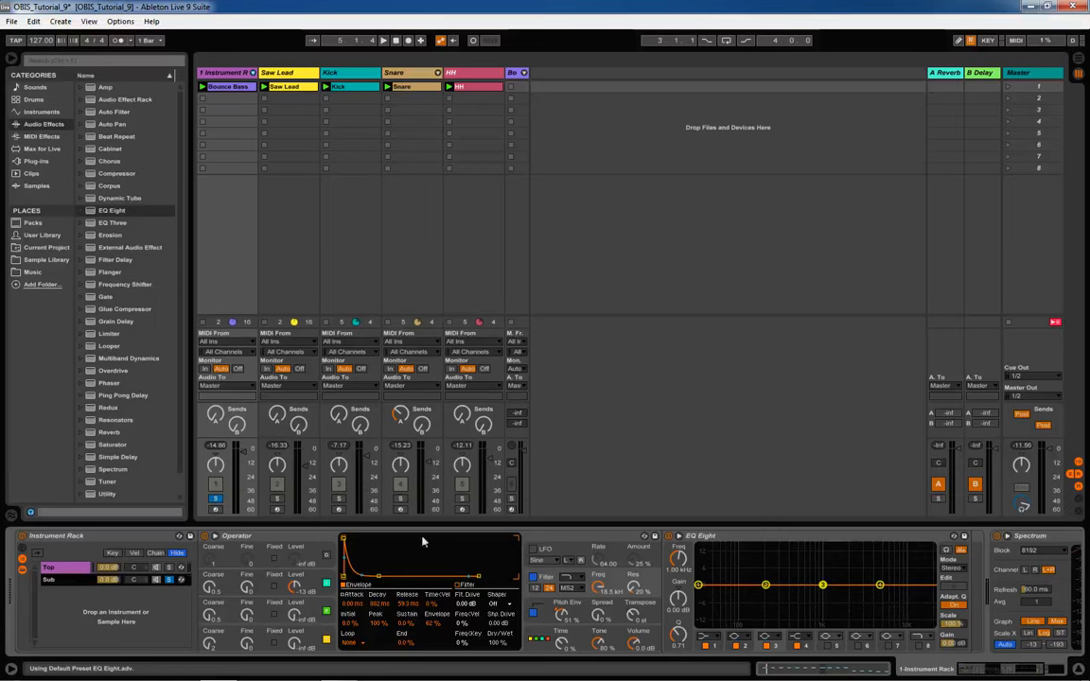
pyautogui.click(699, 587)
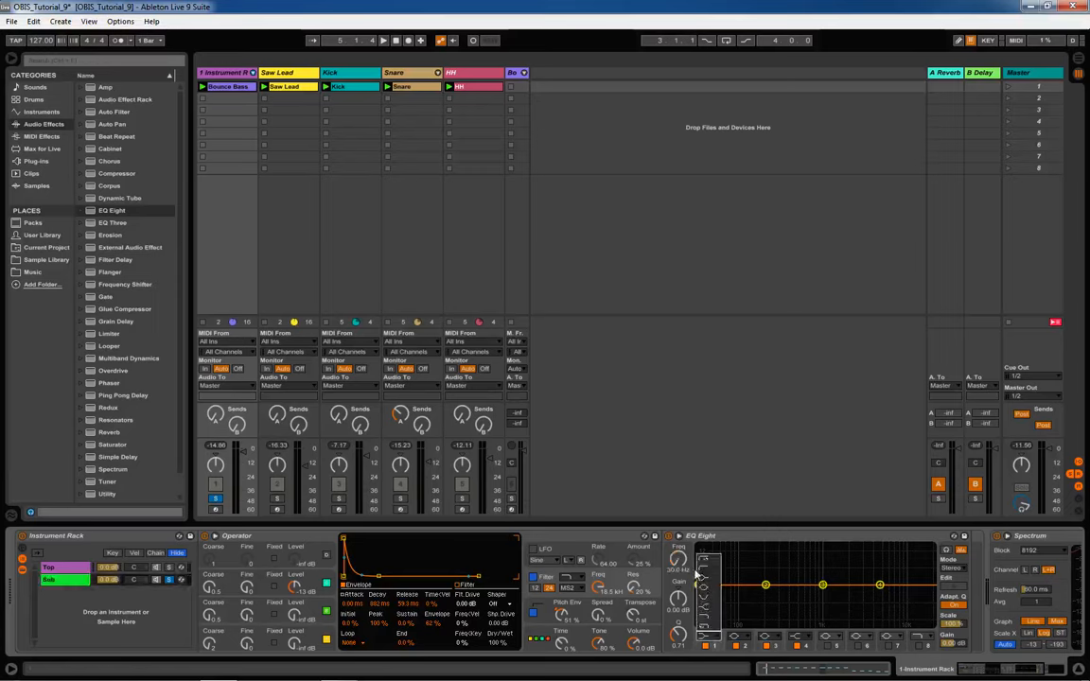
pyautogui.click(708, 640)
pyautogui.click(703, 565)
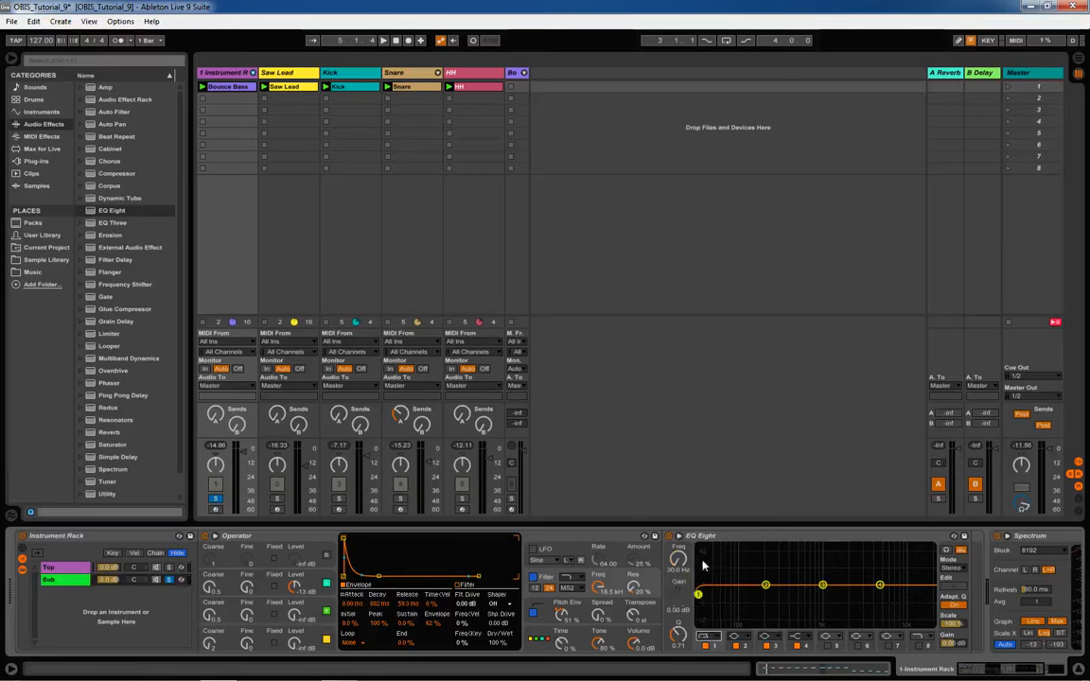
pyautogui.click(704, 641)
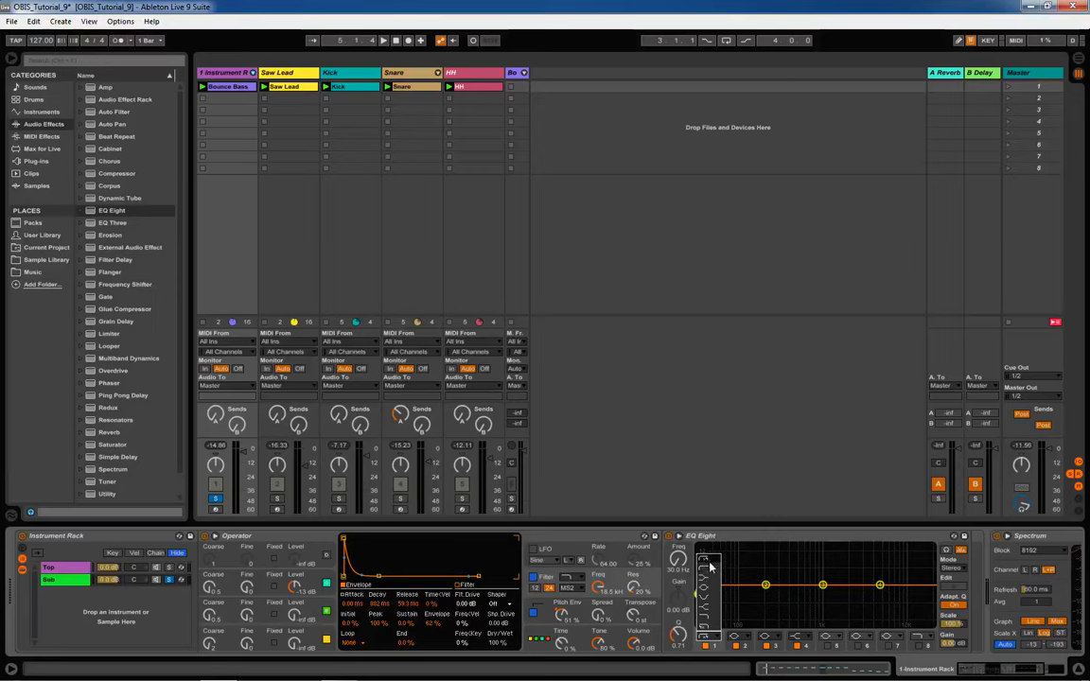
pyautogui.click(707, 629)
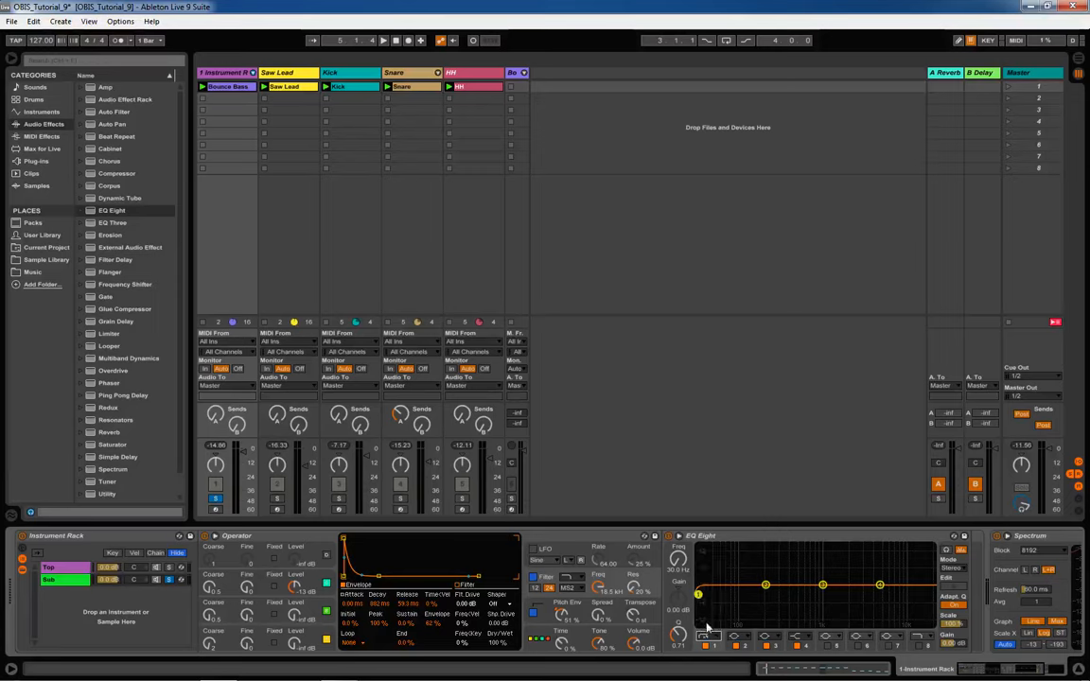
pyautogui.moveTo(697, 596)
pyautogui.mouseDown()
pyautogui.moveTo(717, 595)
pyautogui.moveTo(698, 594)
pyautogui.mouseUp()
pyautogui.moveTo(704, 594); pyautogui.dragTo(708, 594)
# - Make band 4 of the Sub chain's EQ Eight a steep high cut at 169 Hz and audition it
pyautogui.click(880, 587)
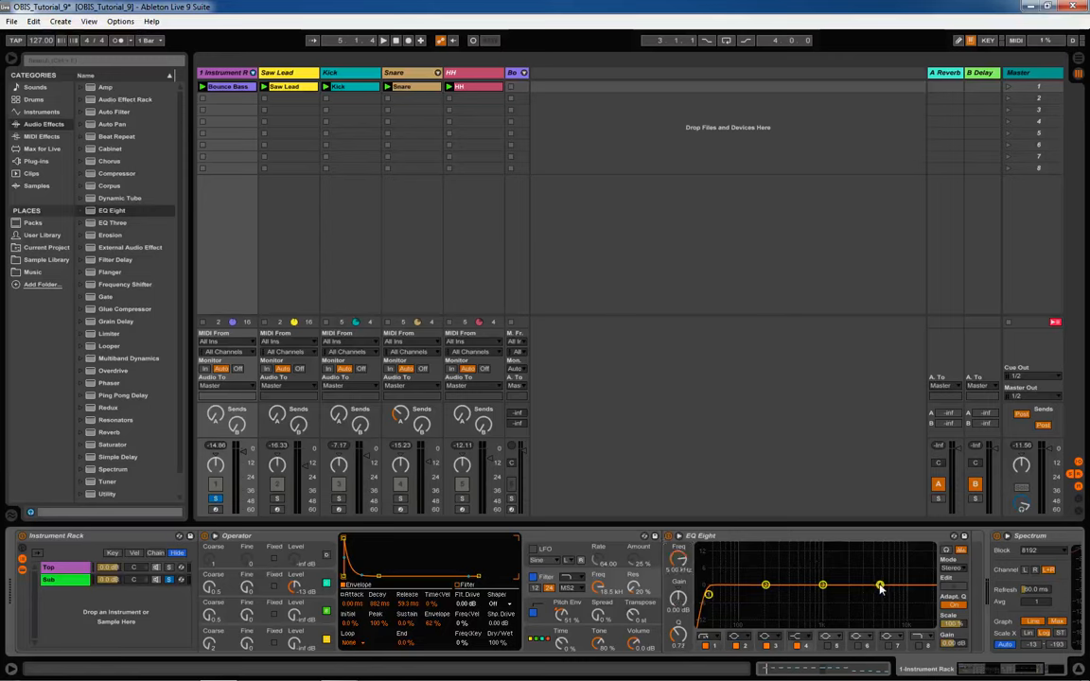
pyautogui.click(802, 637)
pyautogui.click(800, 622)
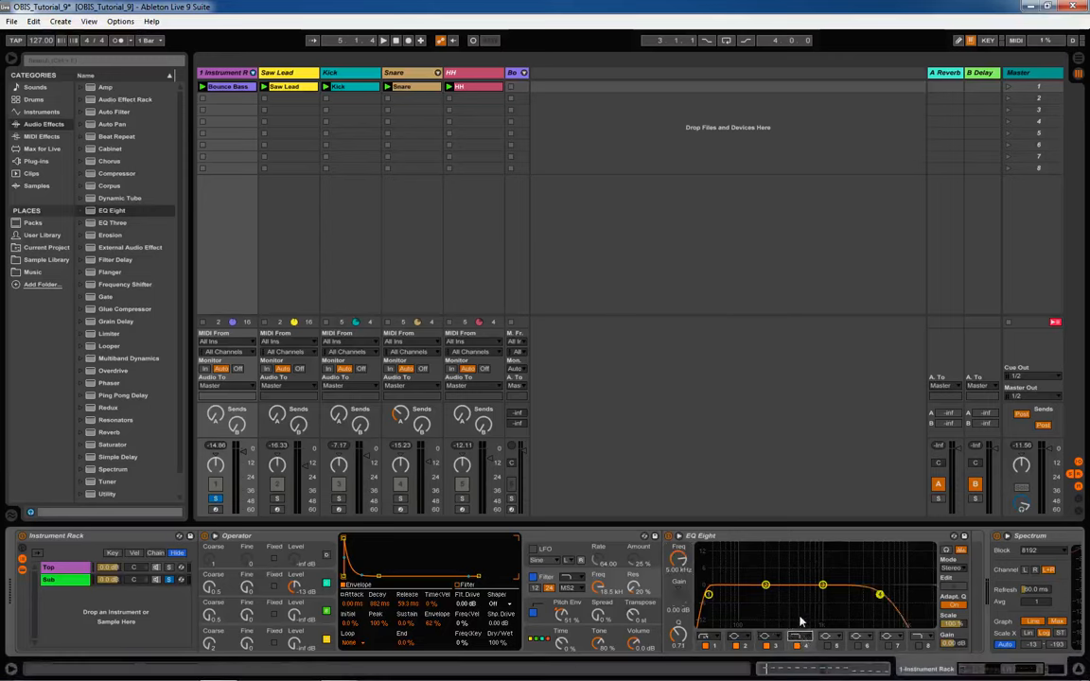
pyautogui.click(801, 634)
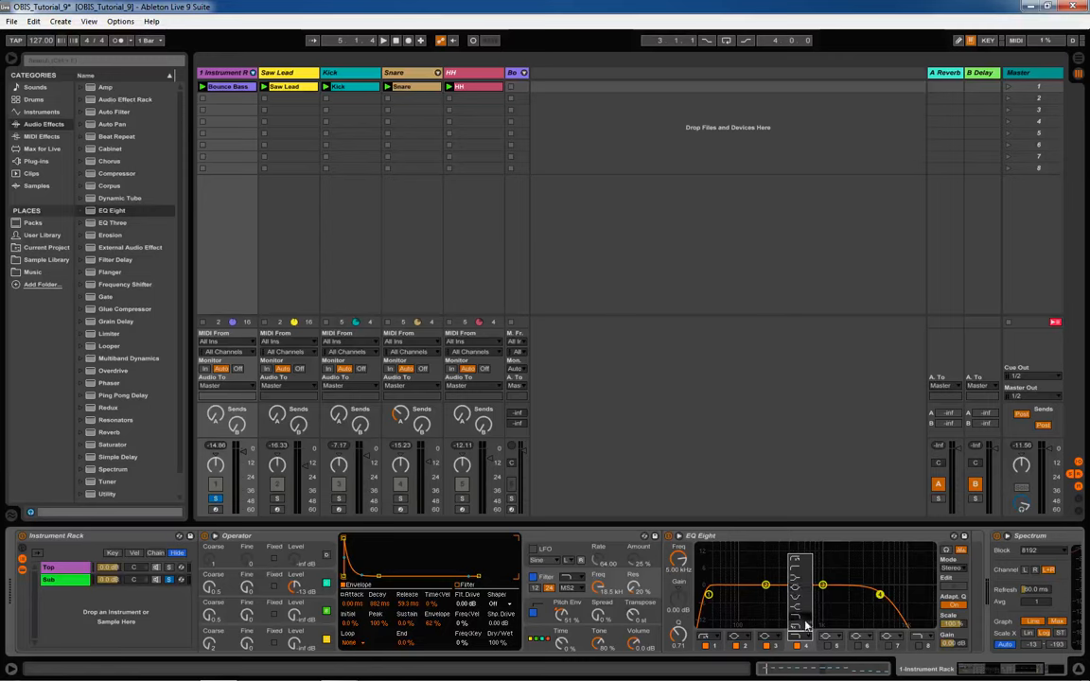
pyautogui.click(800, 630)
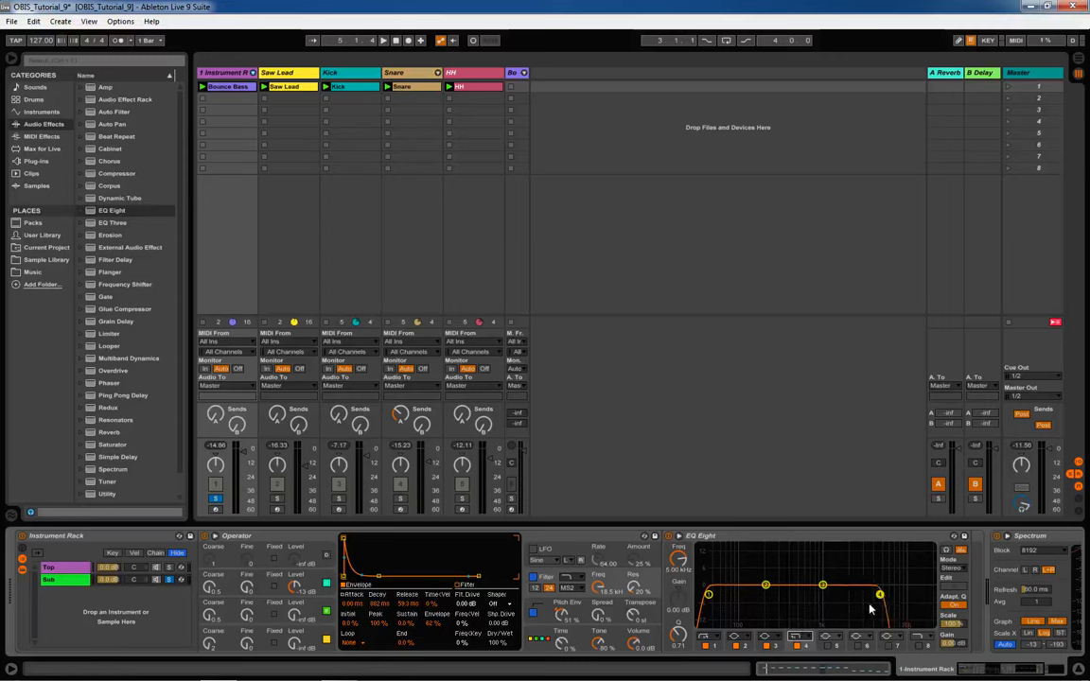
pyautogui.moveTo(683, 561); pyautogui.dragTo(684, 617)
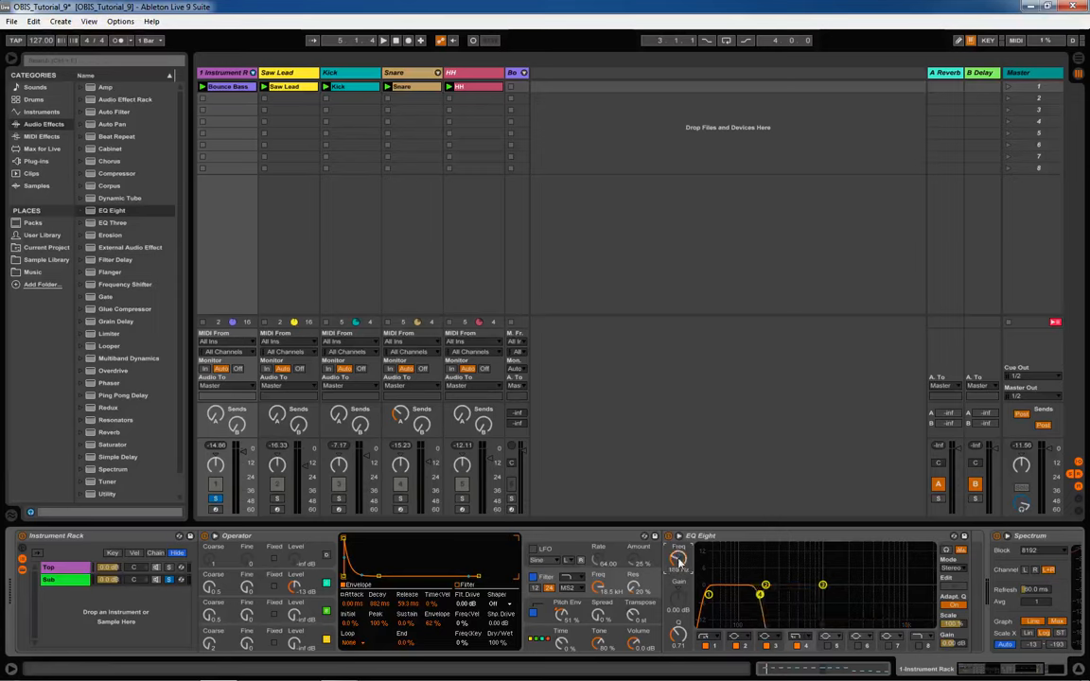
pyautogui.press('space')
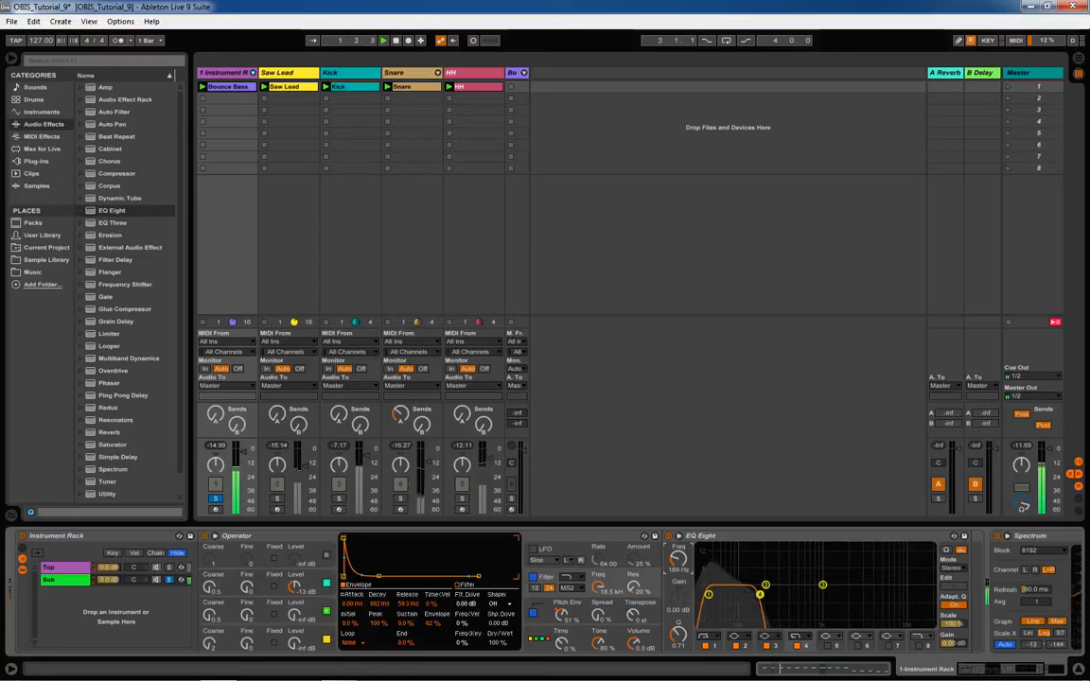
pyautogui.moveTo(680, 561); pyautogui.dragTo(679, 563)
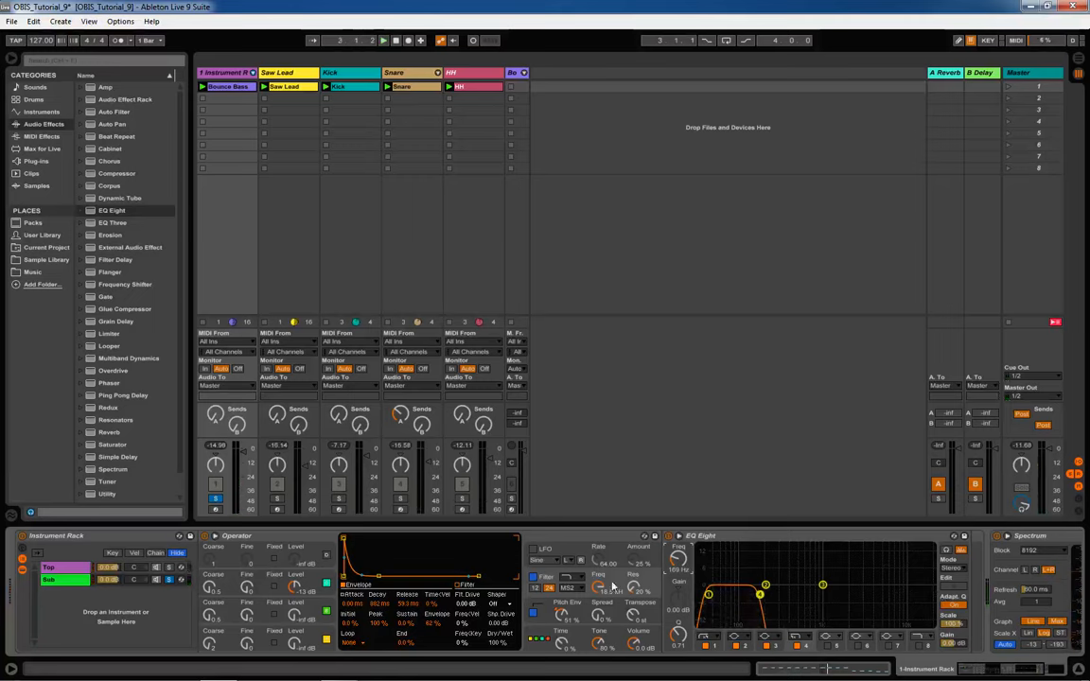
# - Add a Utility with 0% Width to the Sub chain and place it between Operator and EQ Eight
pyautogui.scroll(-2, 134, 495)
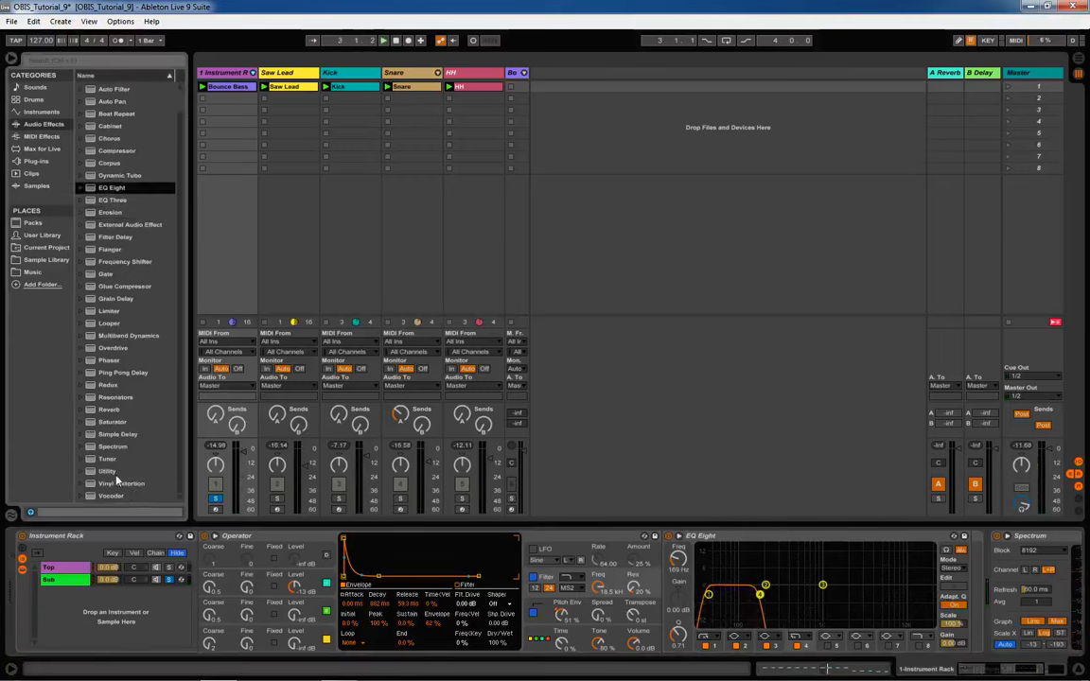
pyautogui.moveTo(109, 473); pyautogui.dragTo(68, 584)
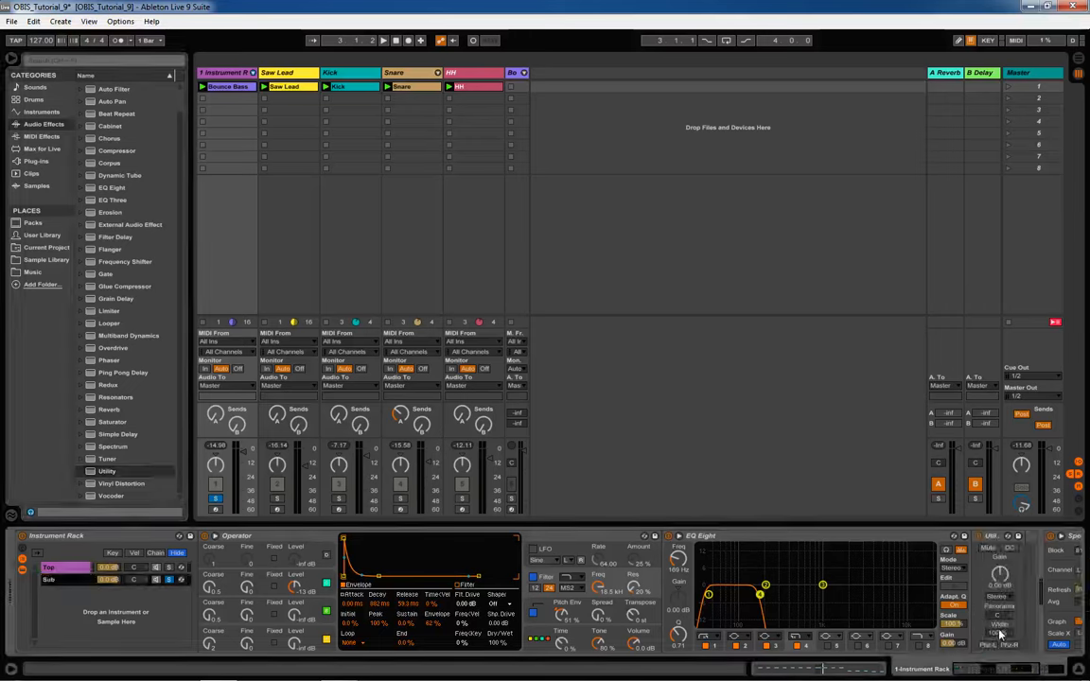
pyautogui.moveTo(997, 634); pyautogui.dragTo(996, 676)
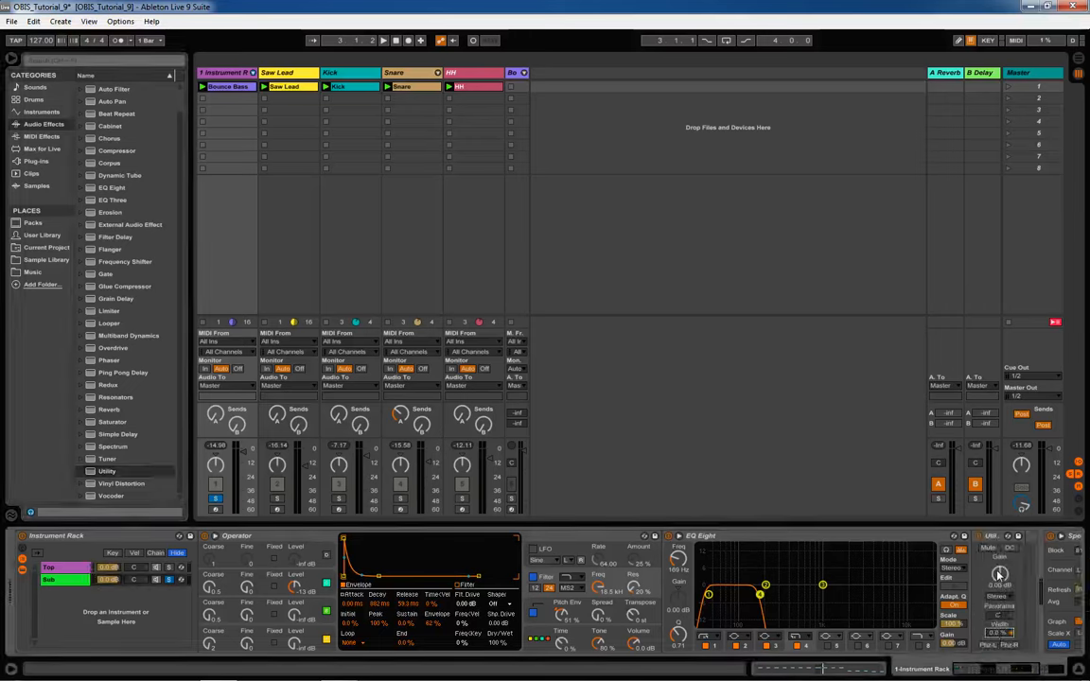
pyautogui.moveTo(565, 560); pyautogui.dragTo(668, 554)
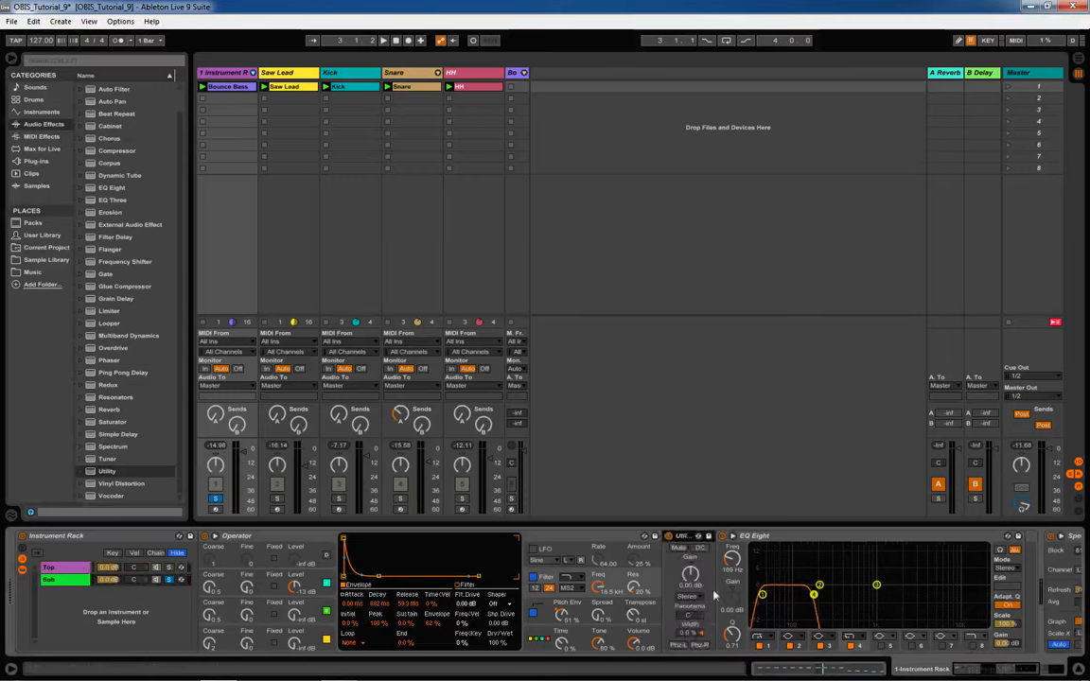
# - Play back the processed Sub chain, then turn off its solo
pyautogui.press('space')
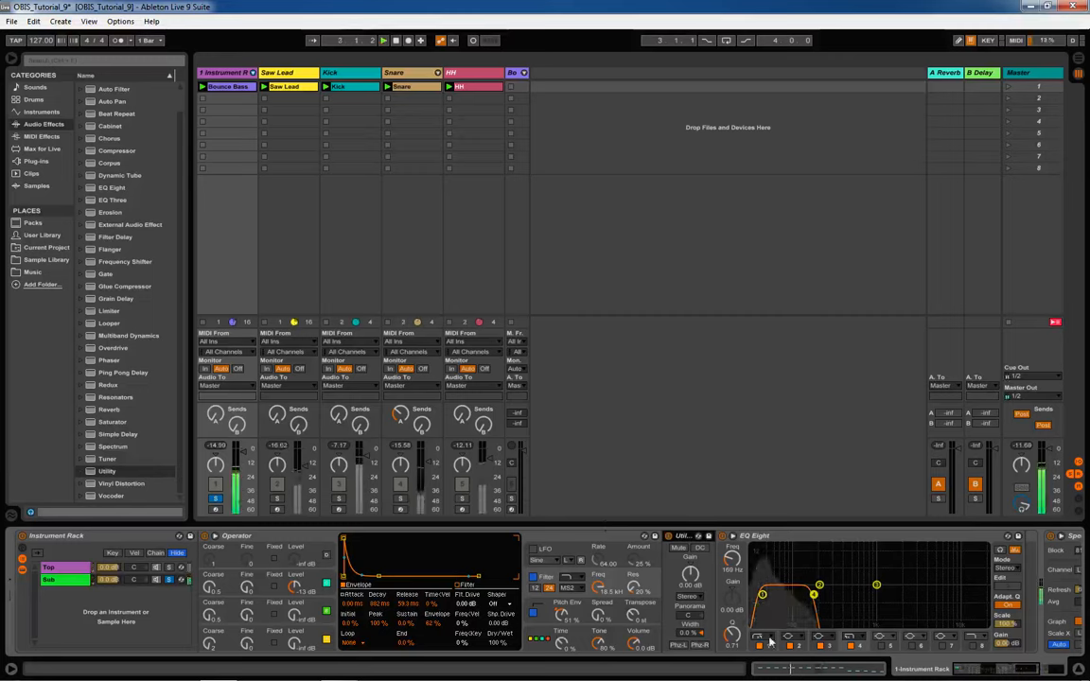
pyautogui.click(76, 571)
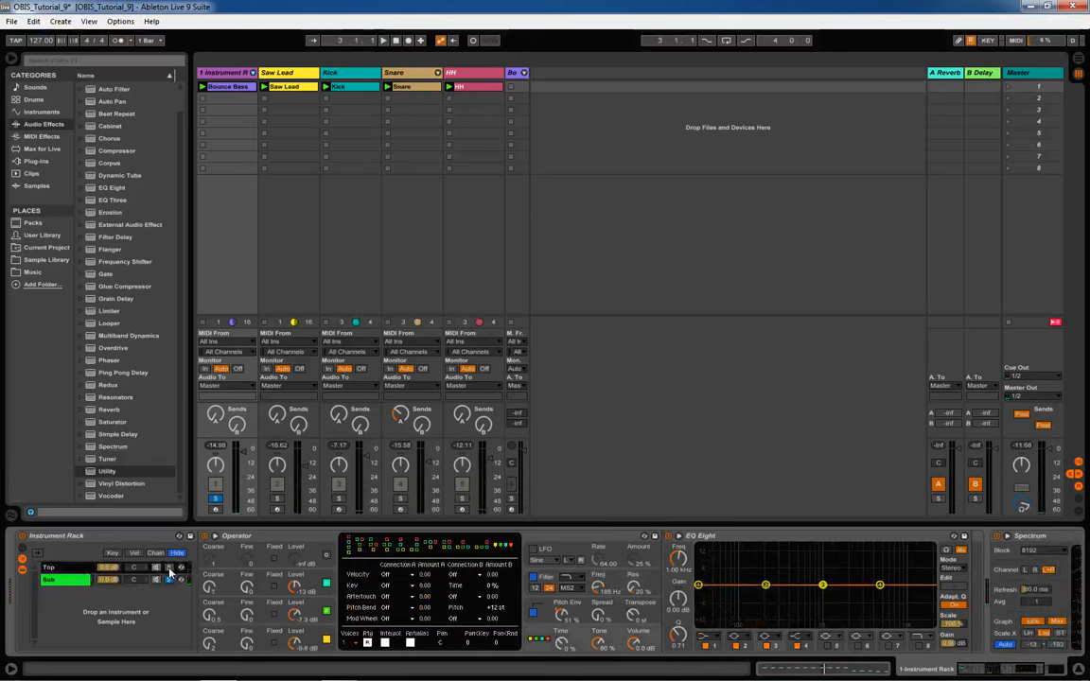
pyautogui.click(171, 580)
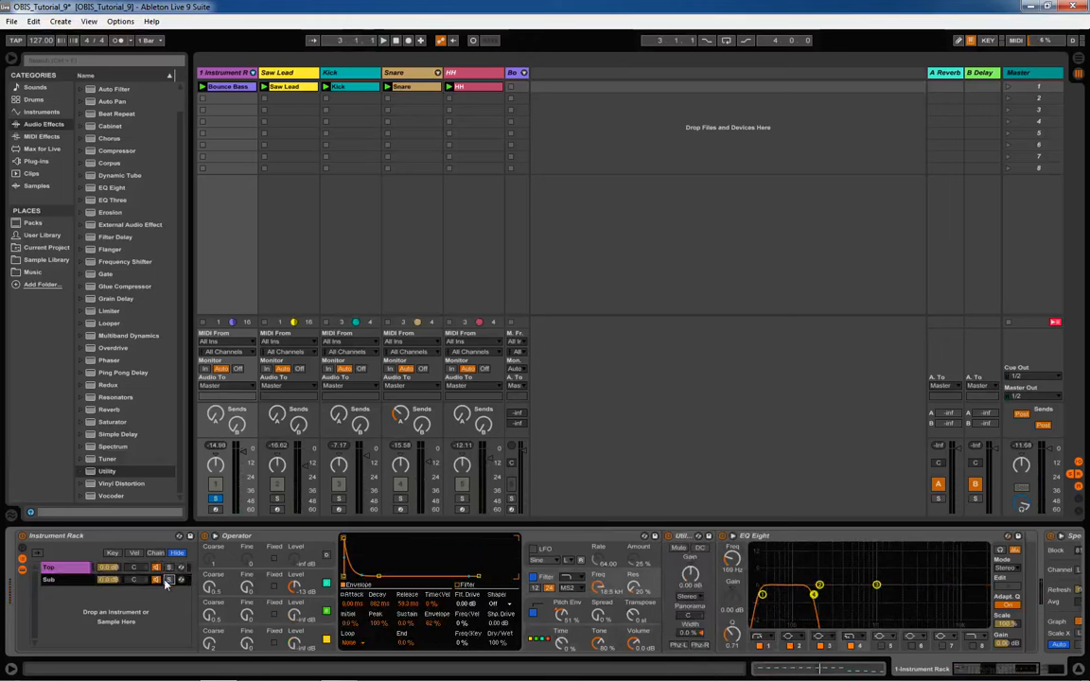
# - Solo the Top chain and audition it
pyautogui.click(65, 578)
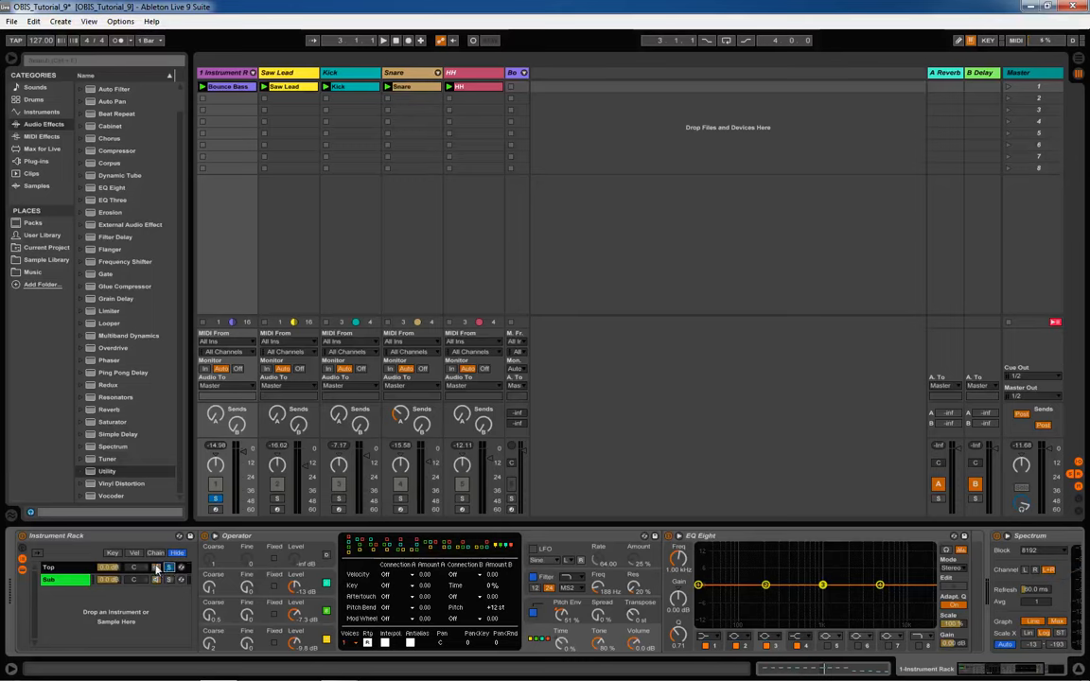
pyautogui.press('space')
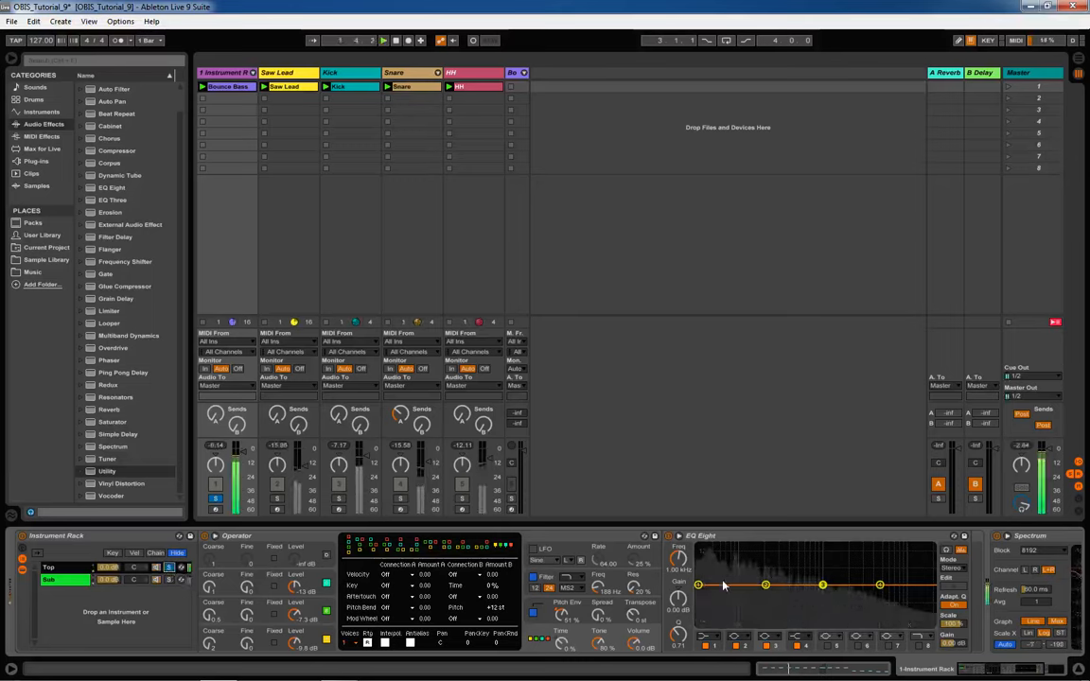
pyautogui.press('space')
# - Make band 1 of the Top chain's EQ Eight a steep low cut at 109 Hz and audition it
pyautogui.moveTo(986, 670); pyautogui.dragTo(1010, 668)
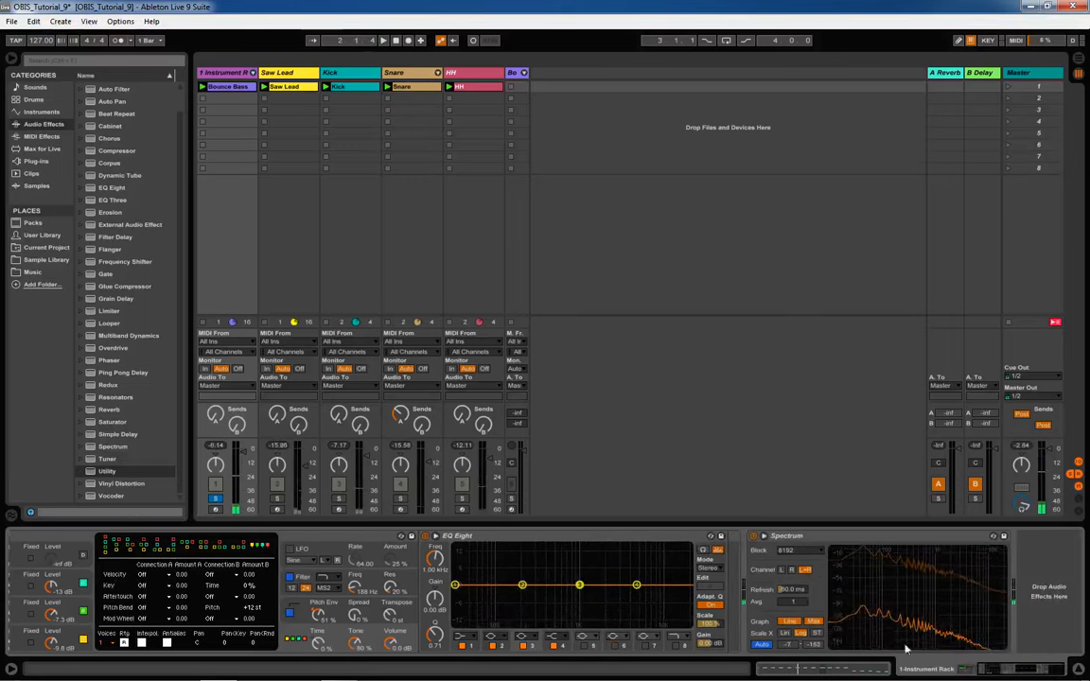
pyautogui.click(456, 587)
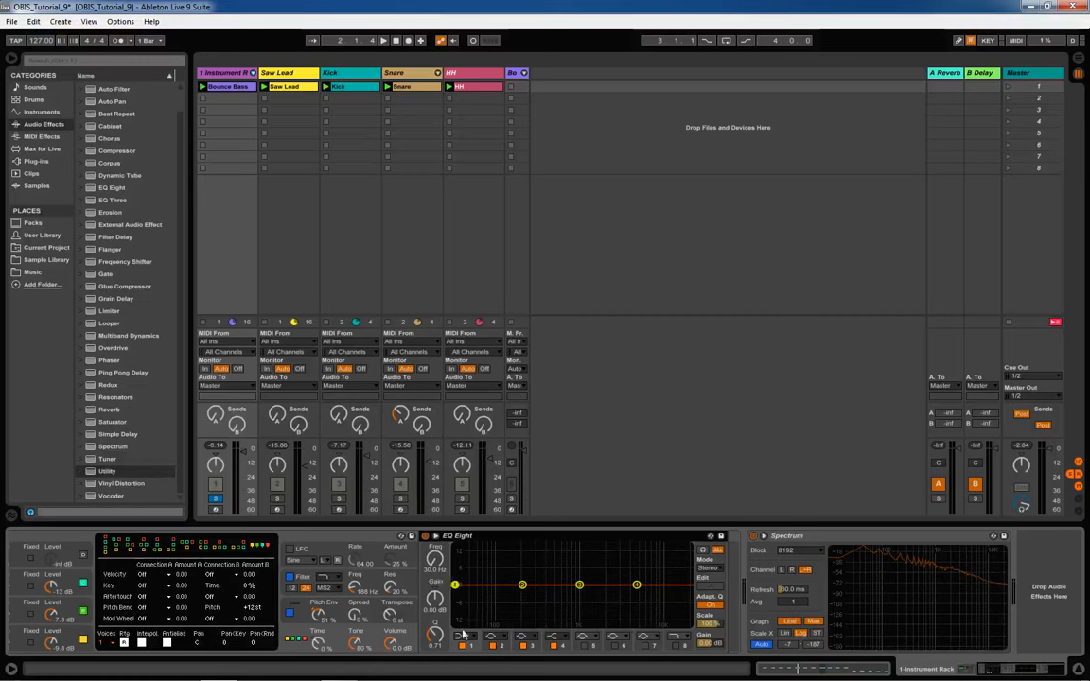
pyautogui.click(459, 641)
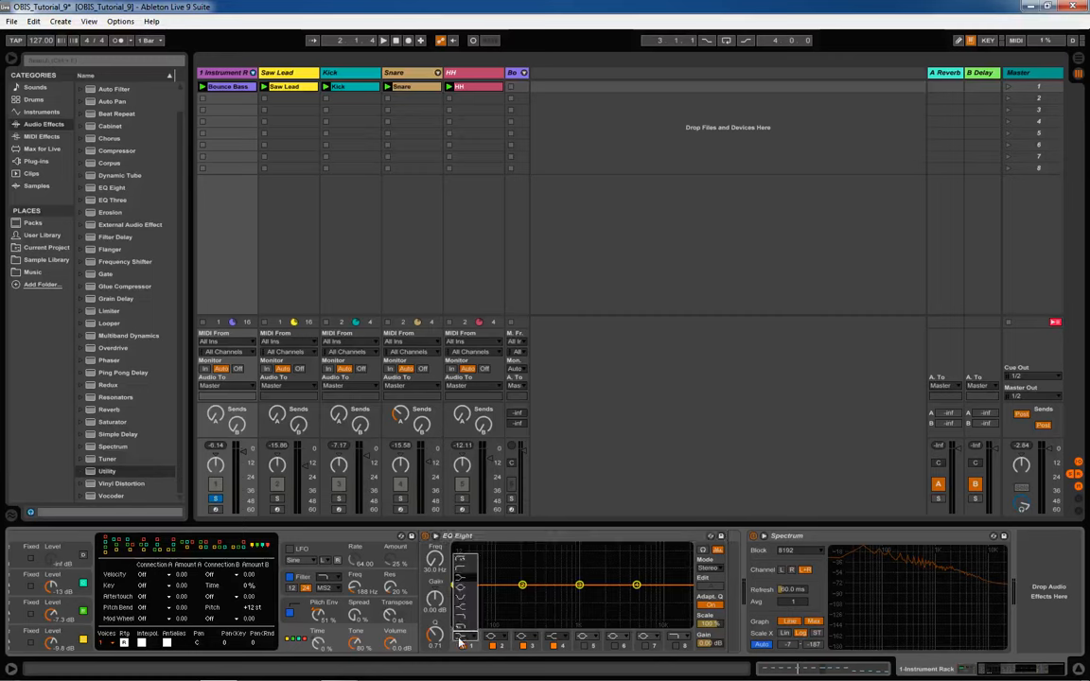
pyautogui.click(465, 564)
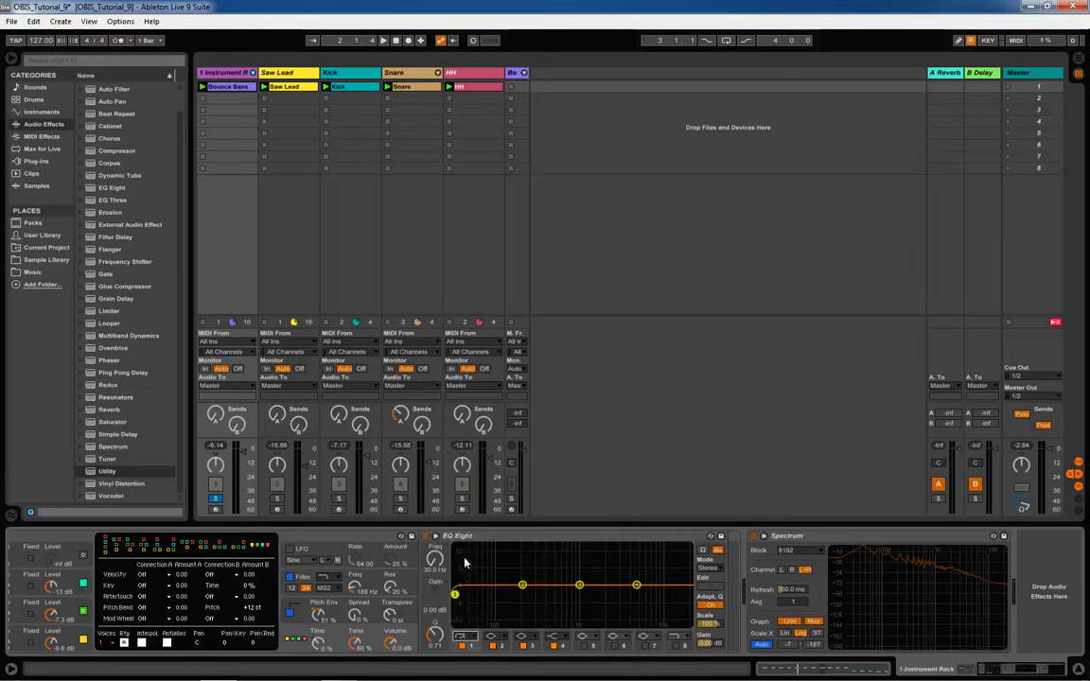
pyautogui.moveTo(455, 594); pyautogui.dragTo(503, 595)
pyautogui.press('space')
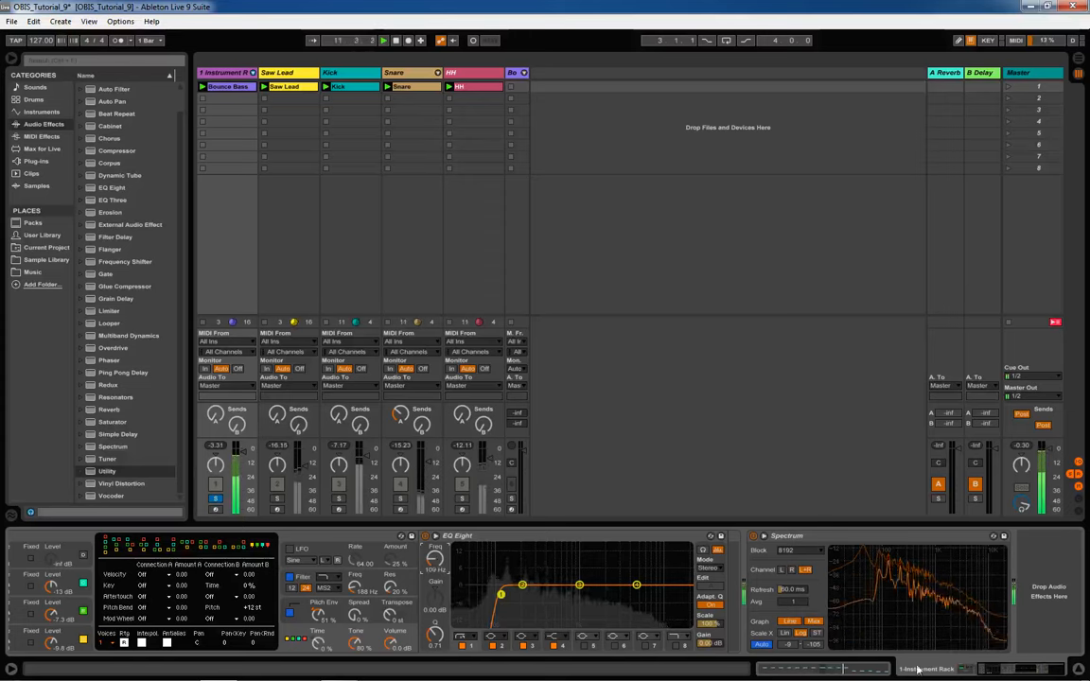
pyautogui.press('space')
# - Play the Top and Sub chains soloed together and lower the Top chain's volume to -2.7 dB
pyautogui.moveTo(992, 671); pyautogui.dragTo(944, 671)
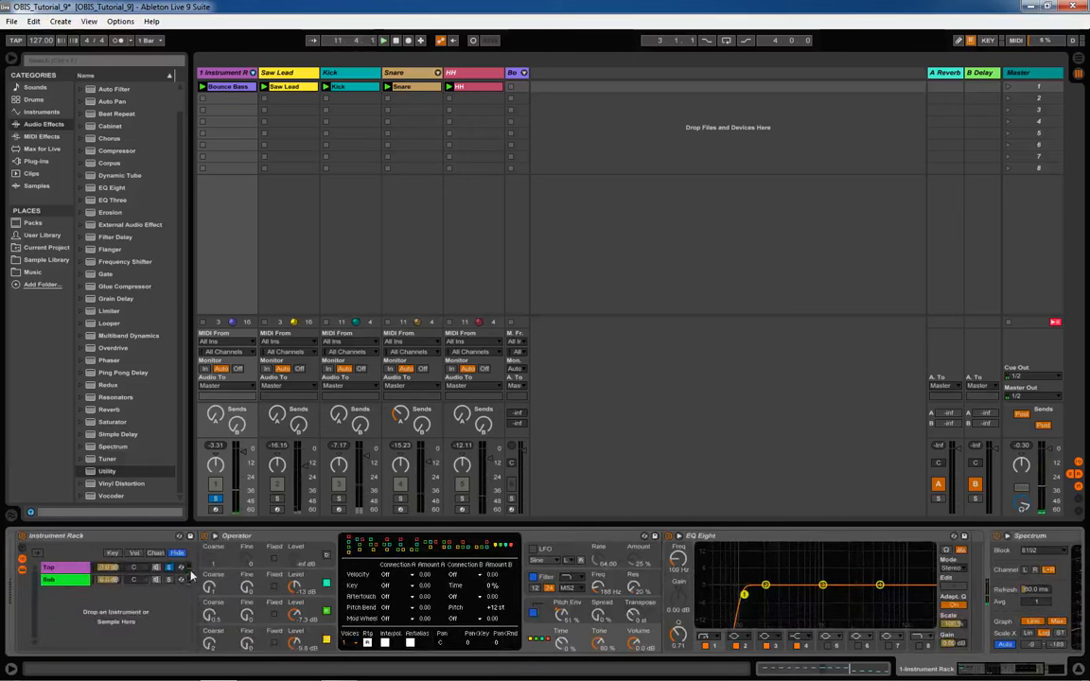
pyautogui.click(171, 584)
pyautogui.press('space')
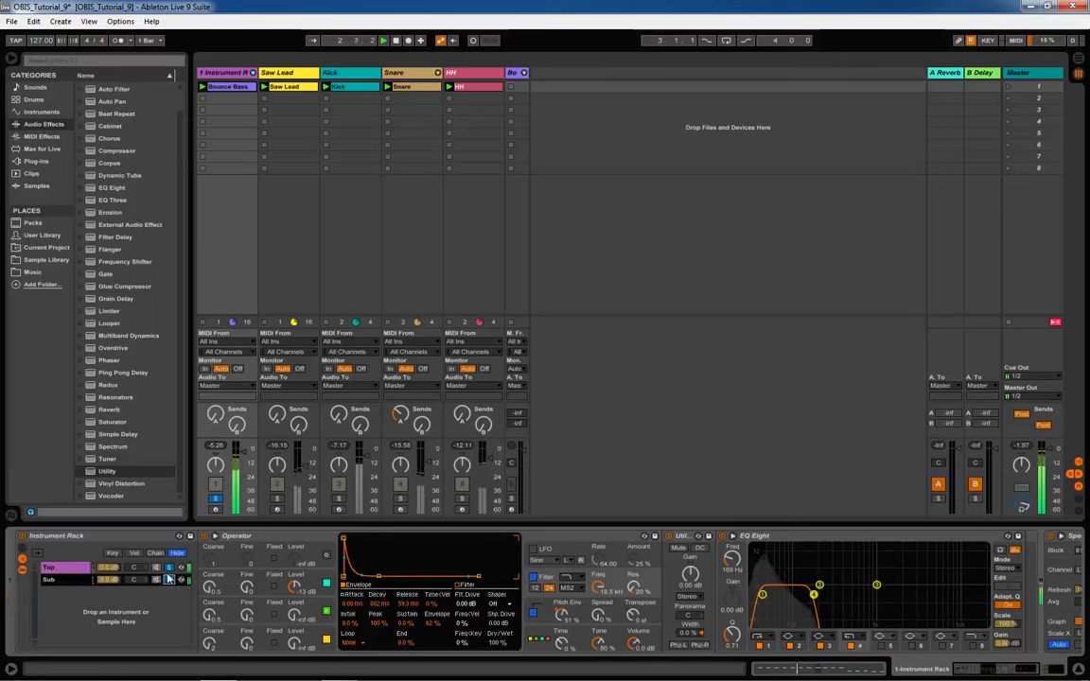
pyautogui.click(102, 580)
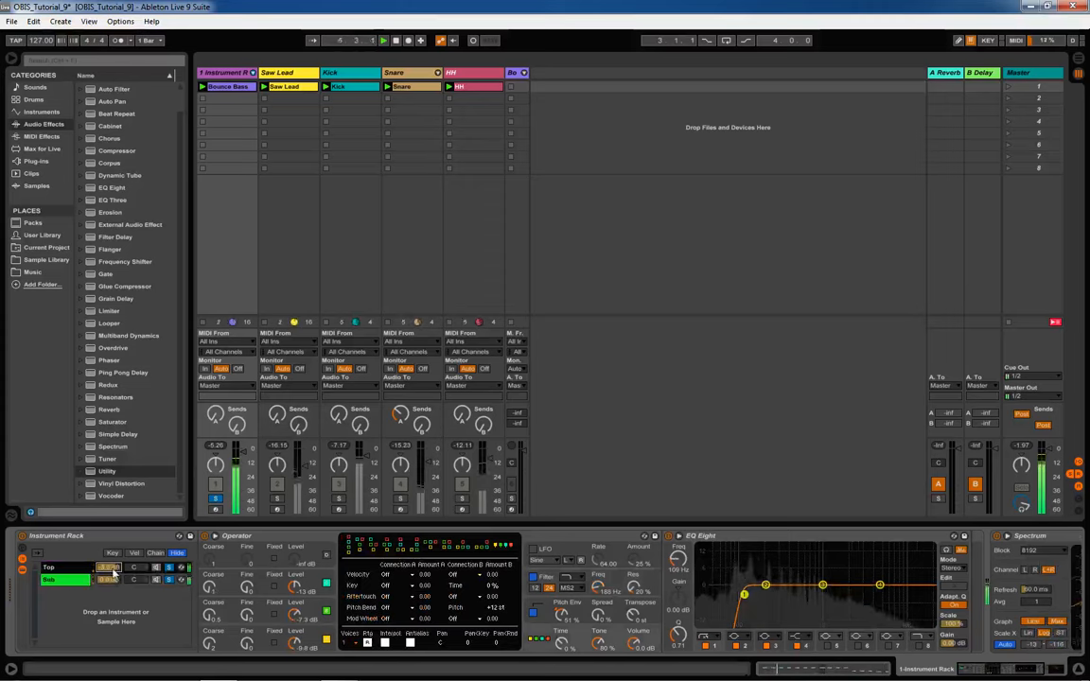
# - Turn off the track and chain solos and bring the Top chain's volume back to just under 0 dB against the mix
pyautogui.click(217, 499)
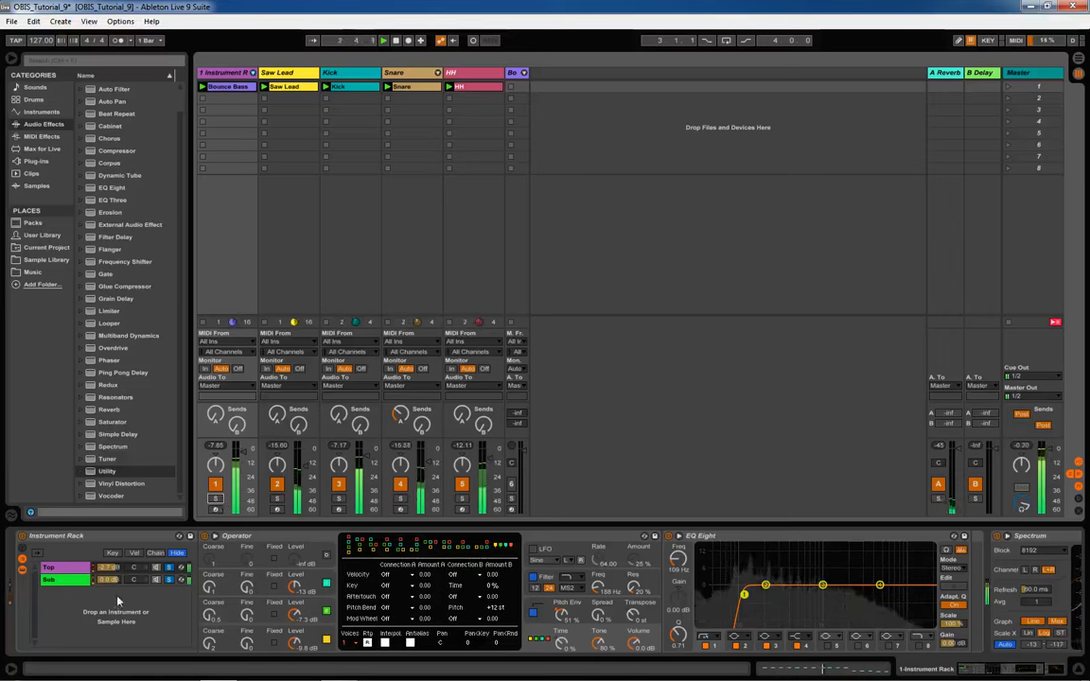
pyautogui.click(170, 581)
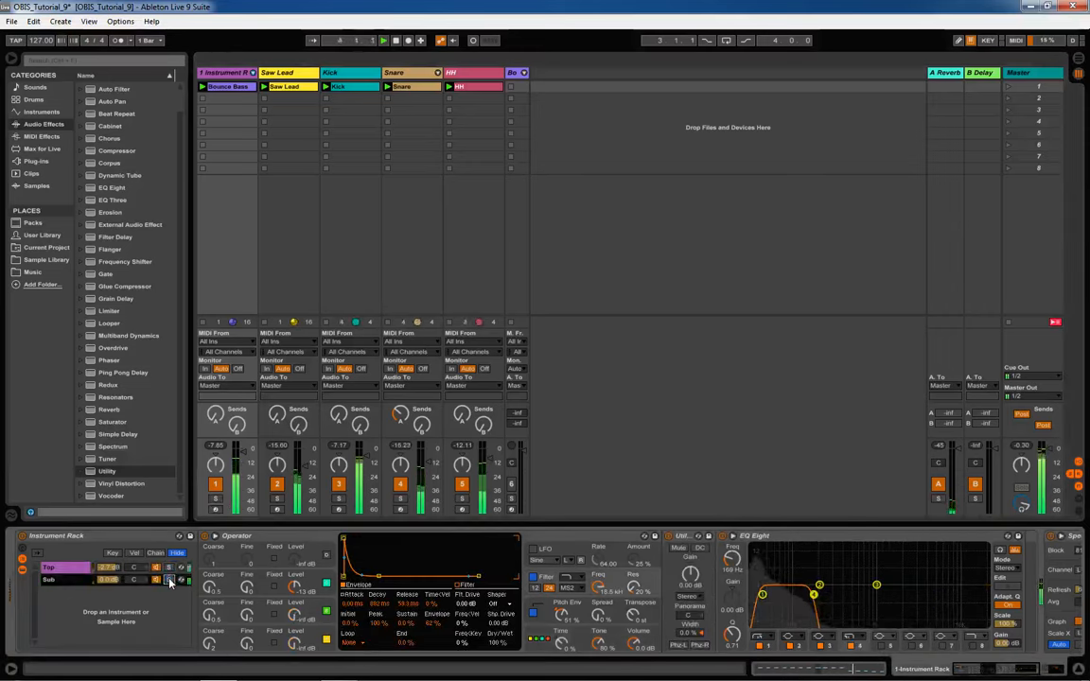
pyautogui.click(114, 578)
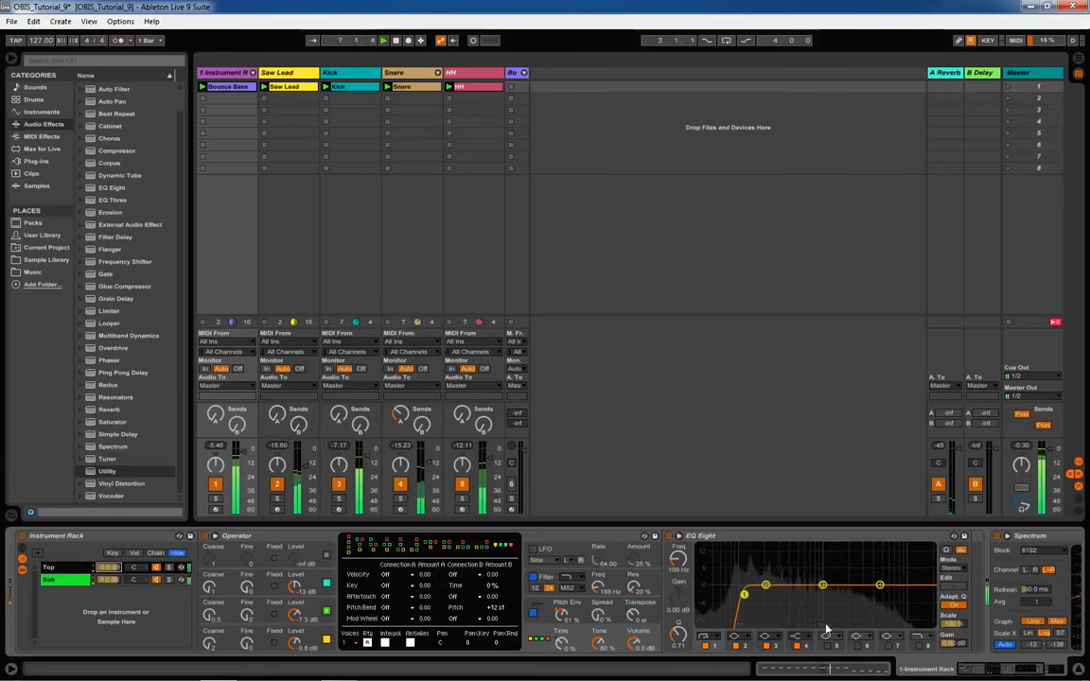
pyautogui.moveTo(827, 666); pyautogui.dragTo(997, 668)
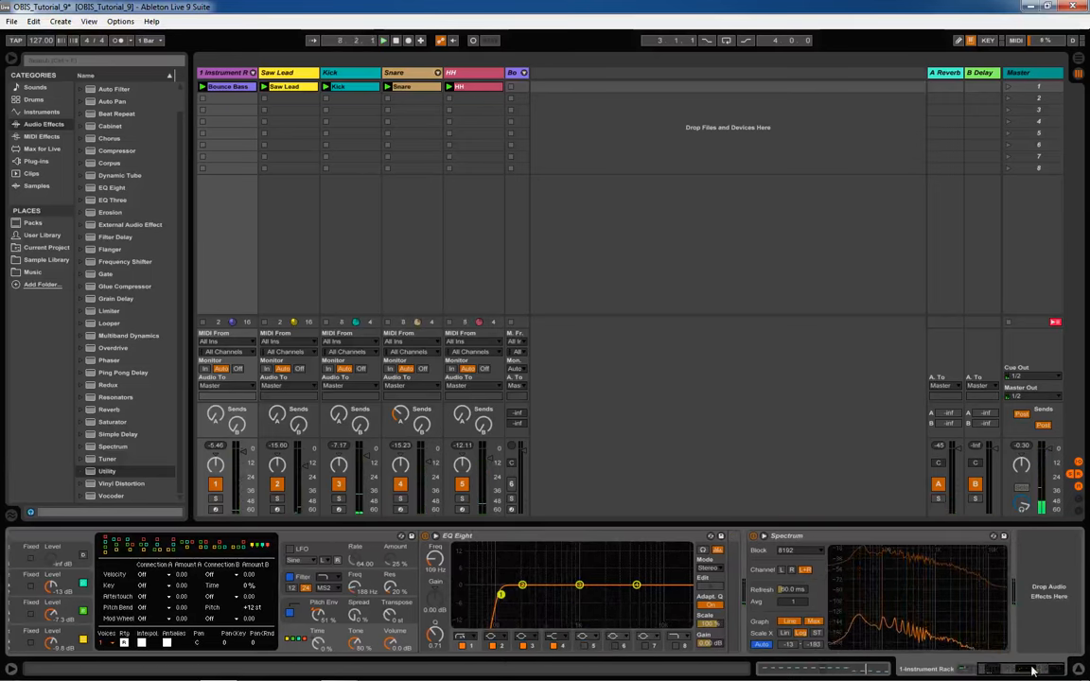
# - Add a Saturator to the Top chain after EQ Eight
pyautogui.moveTo(1033, 669); pyautogui.dragTo(927, 669)
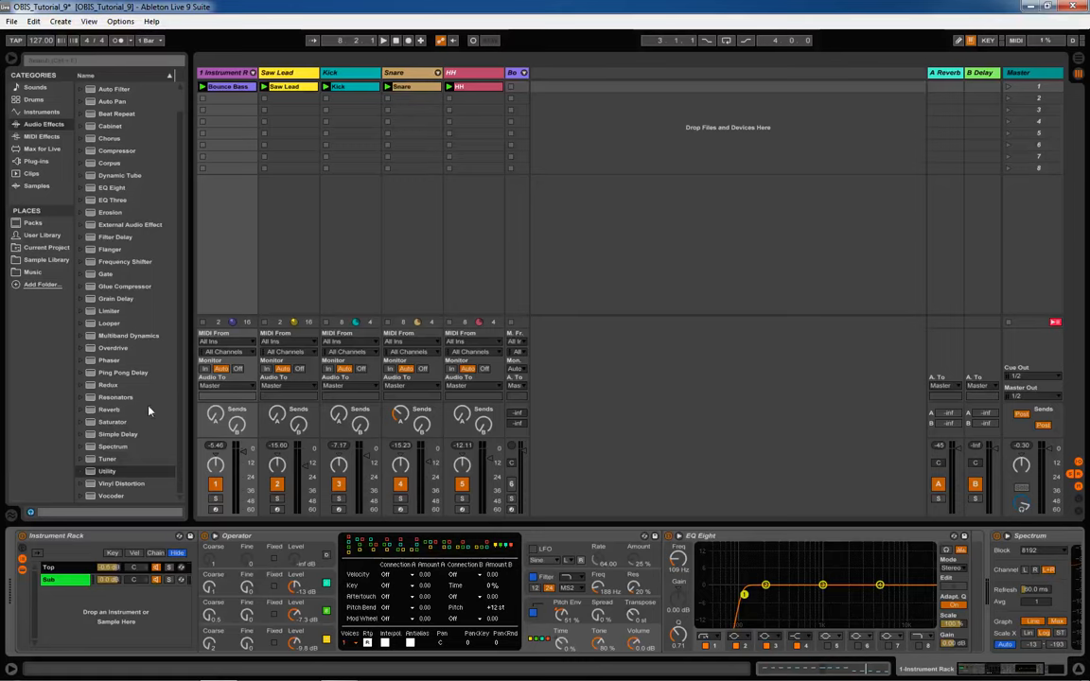
pyautogui.scroll(1, 132, 378)
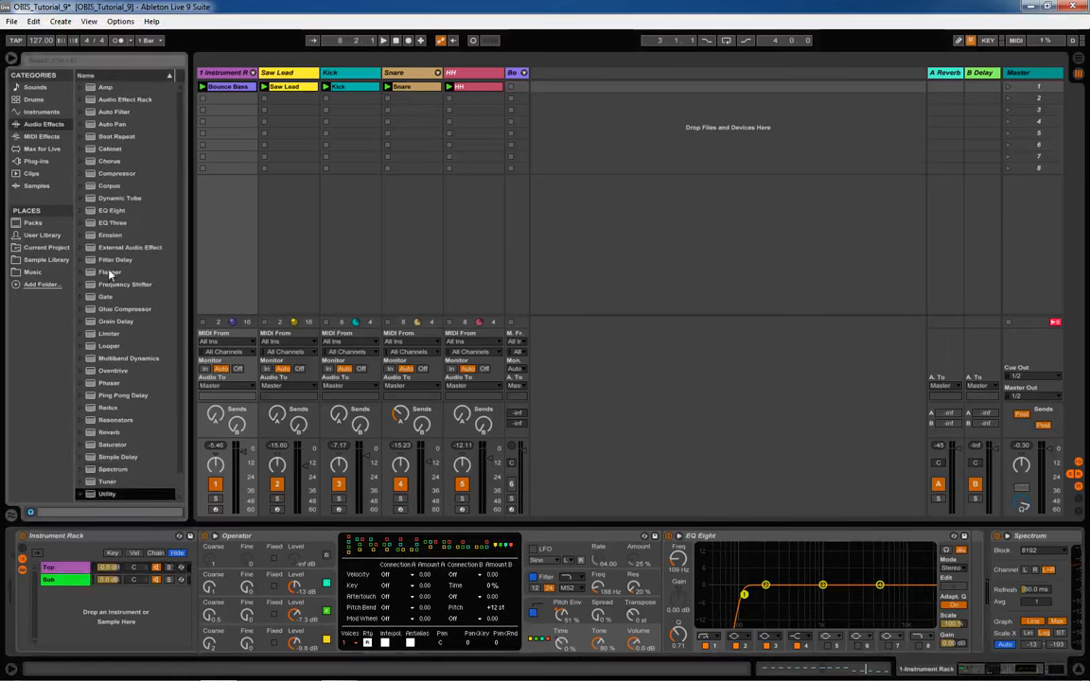
pyautogui.scroll(-1, 110, 274)
pyautogui.scroll(1, 128, 435)
pyautogui.scroll(-1, 121, 432)
pyautogui.moveTo(121, 430); pyautogui.dragTo(65, 566)
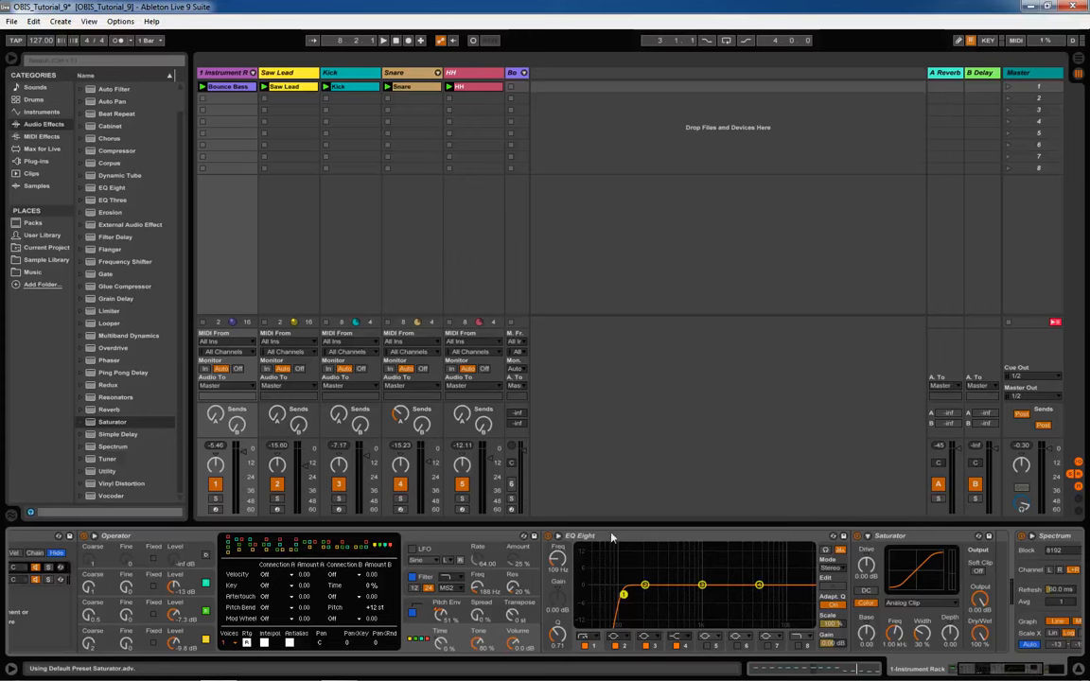
pyautogui.click(987, 673)
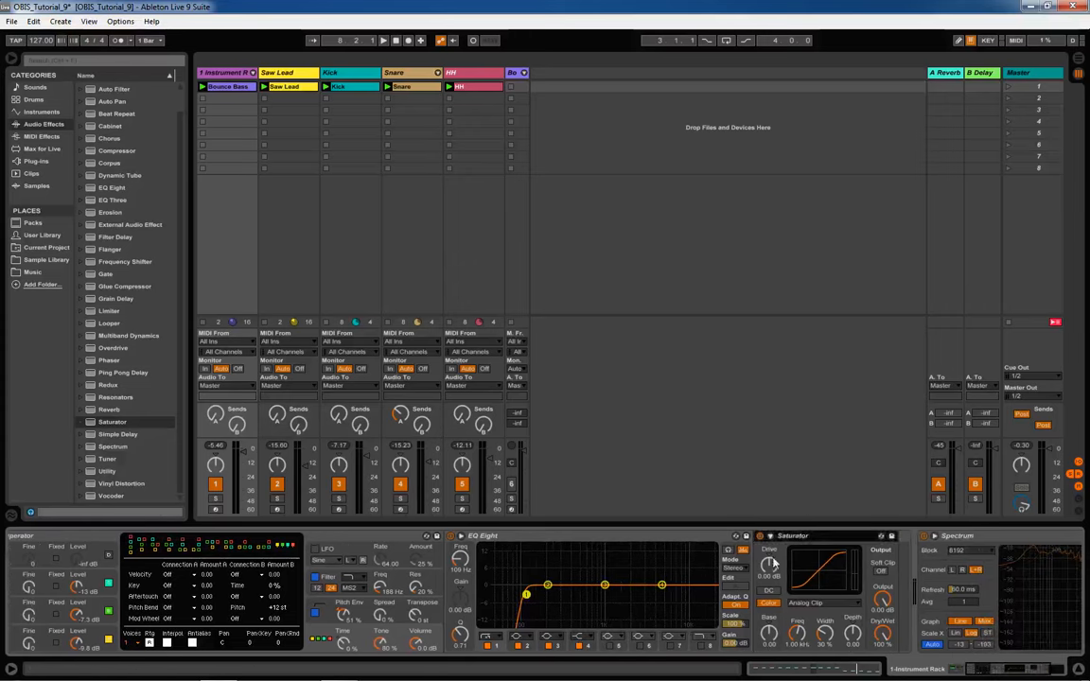
# - Set the Saturator's Drive to 3.43 dB and its curve type to Waveshaper
pyautogui.moveTo(771, 565); pyautogui.dragTo(771, 563)
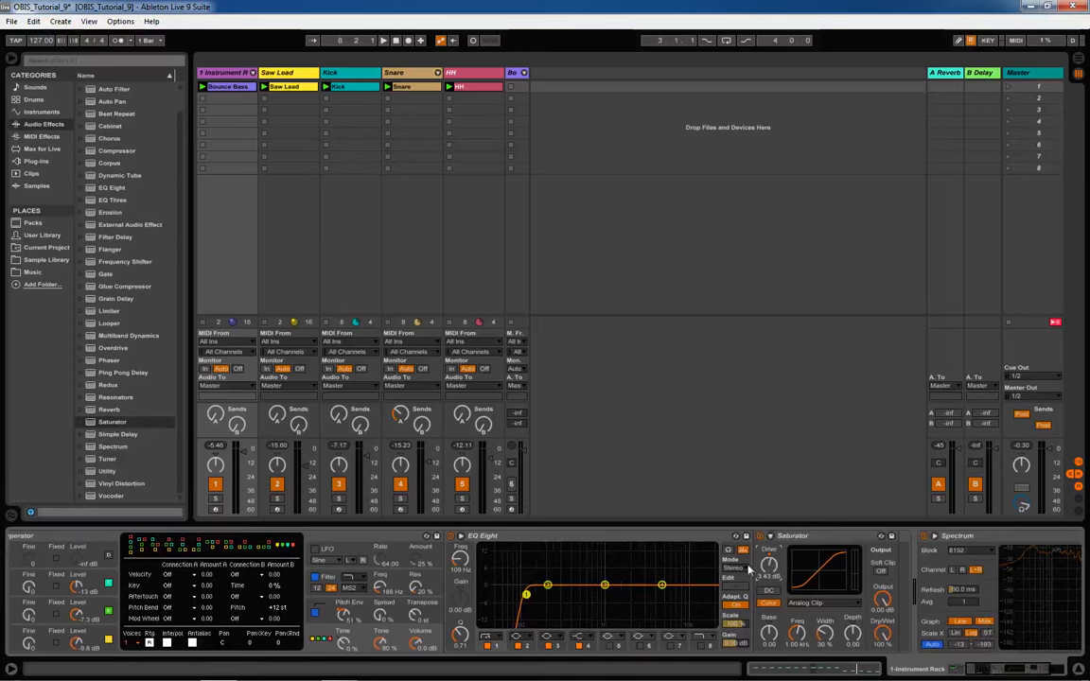
pyautogui.click(812, 602)
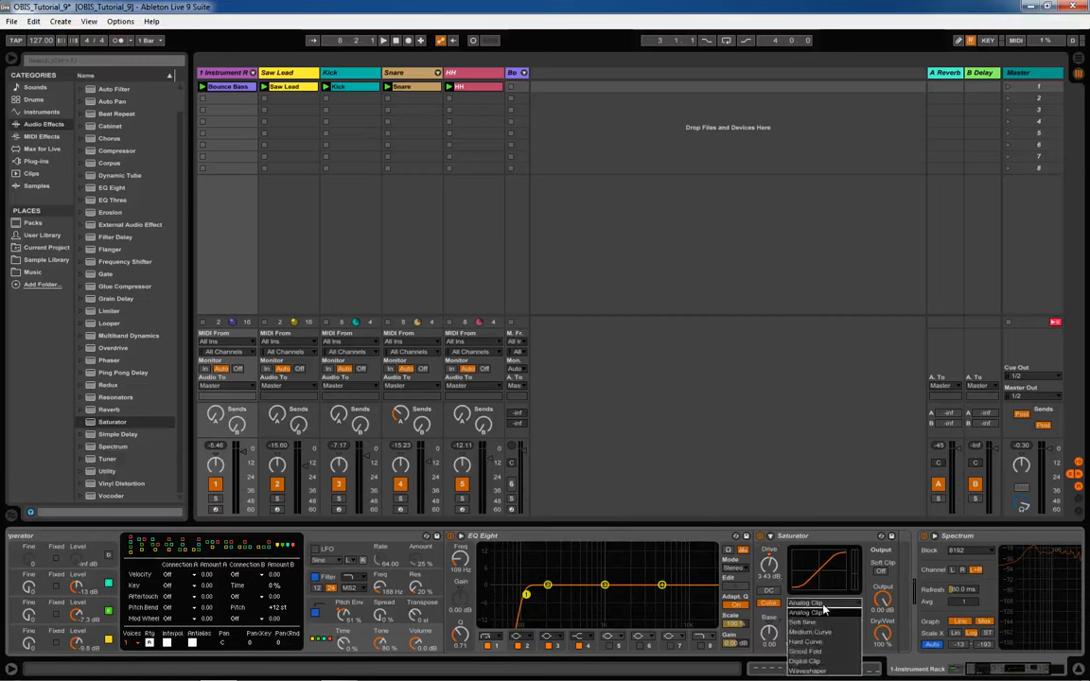
pyautogui.click(809, 671)
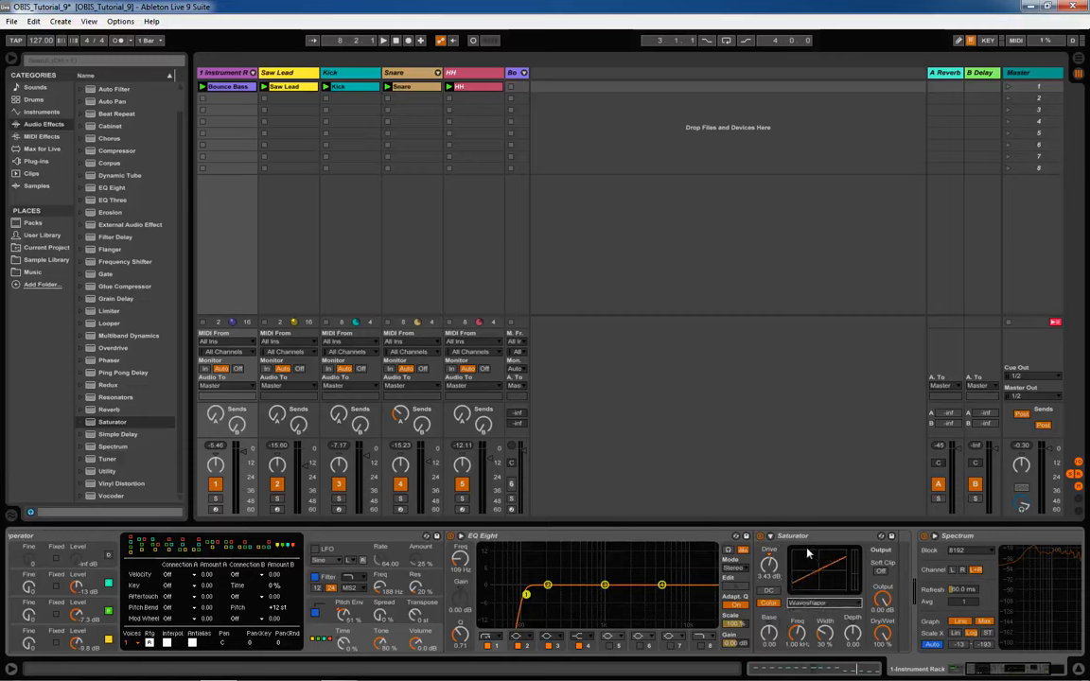
# - Expand the Waveshaper parameters, raise Curve, and reduce the Saturator's Dry/Wet to about 27% during playback
pyautogui.click(771, 539)
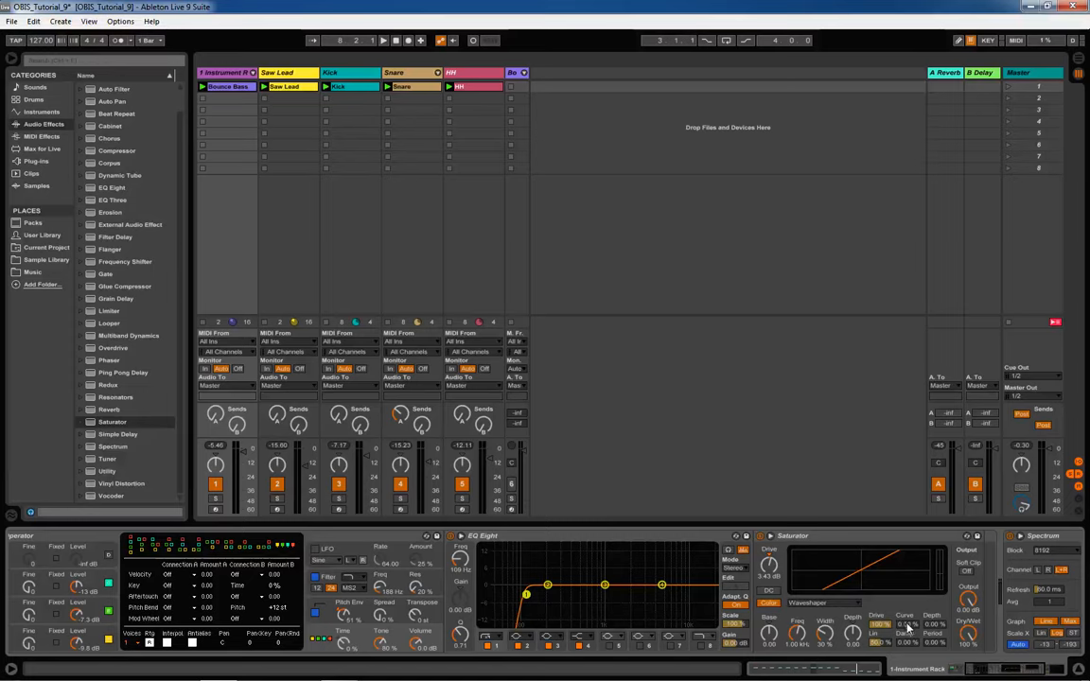
pyautogui.moveTo(907, 626); pyautogui.dragTo(907, 579)
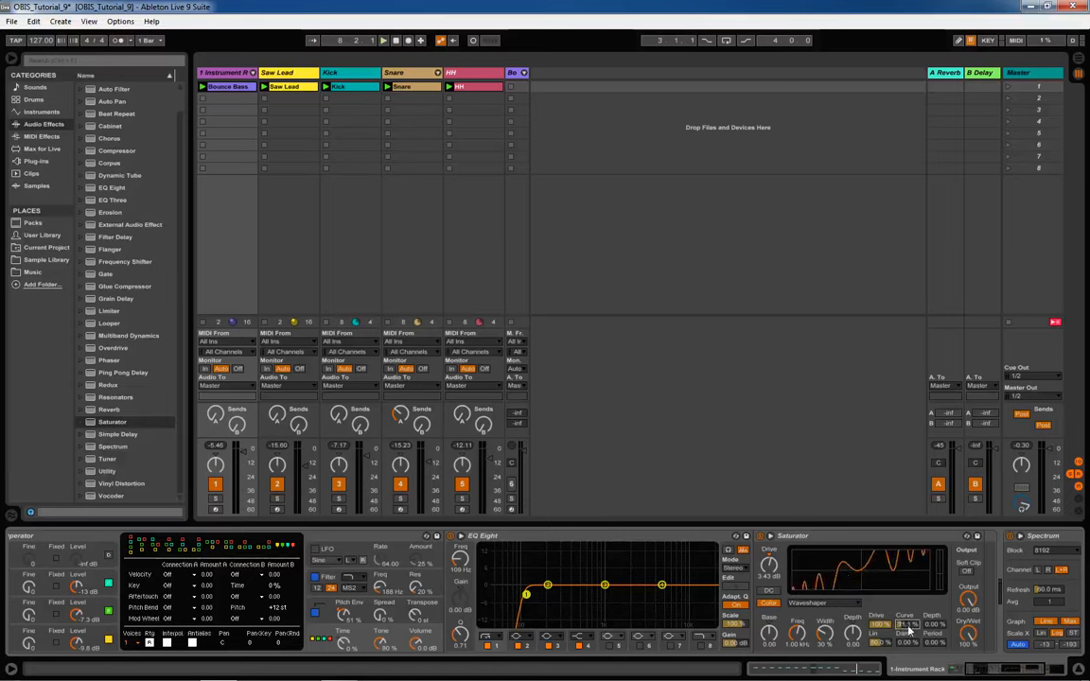
pyautogui.press('space')
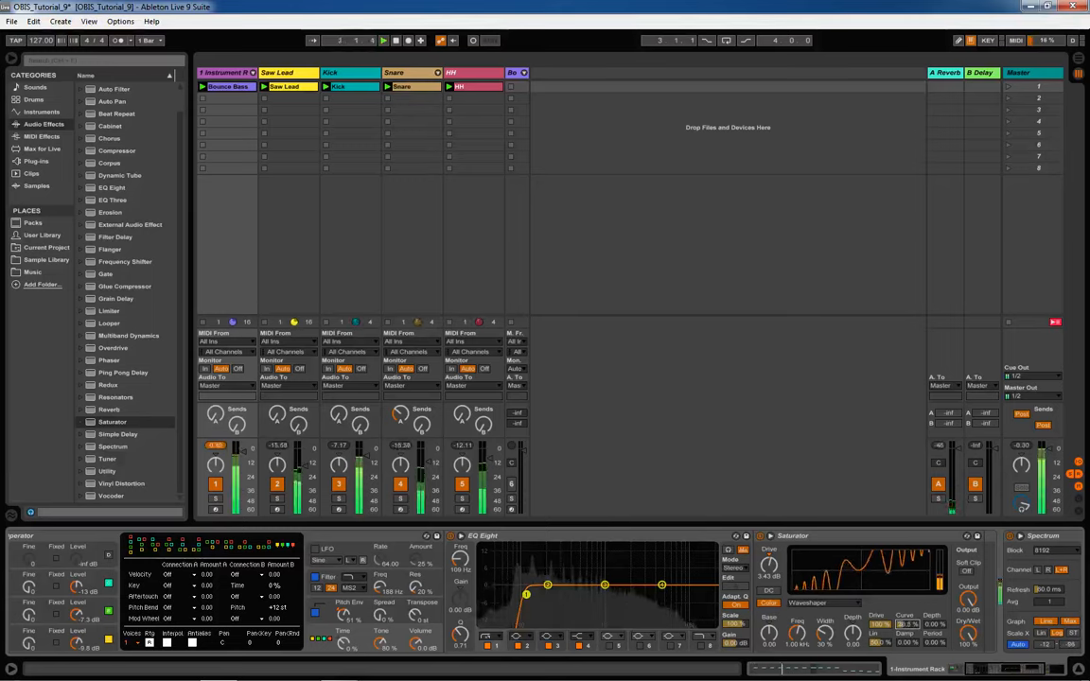
pyautogui.moveTo(908, 625); pyautogui.dragTo(907, 608)
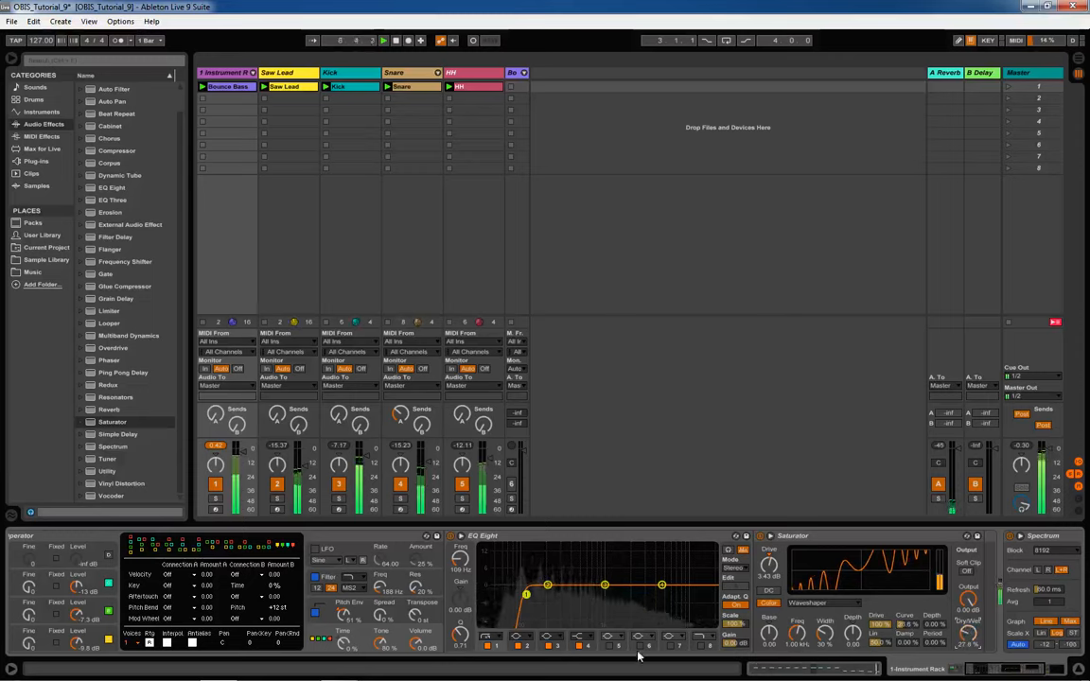
# - Solo the Top chain and the bass track, and compare the sound with Saturator bypassed and enabled
pyautogui.click(761, 536)
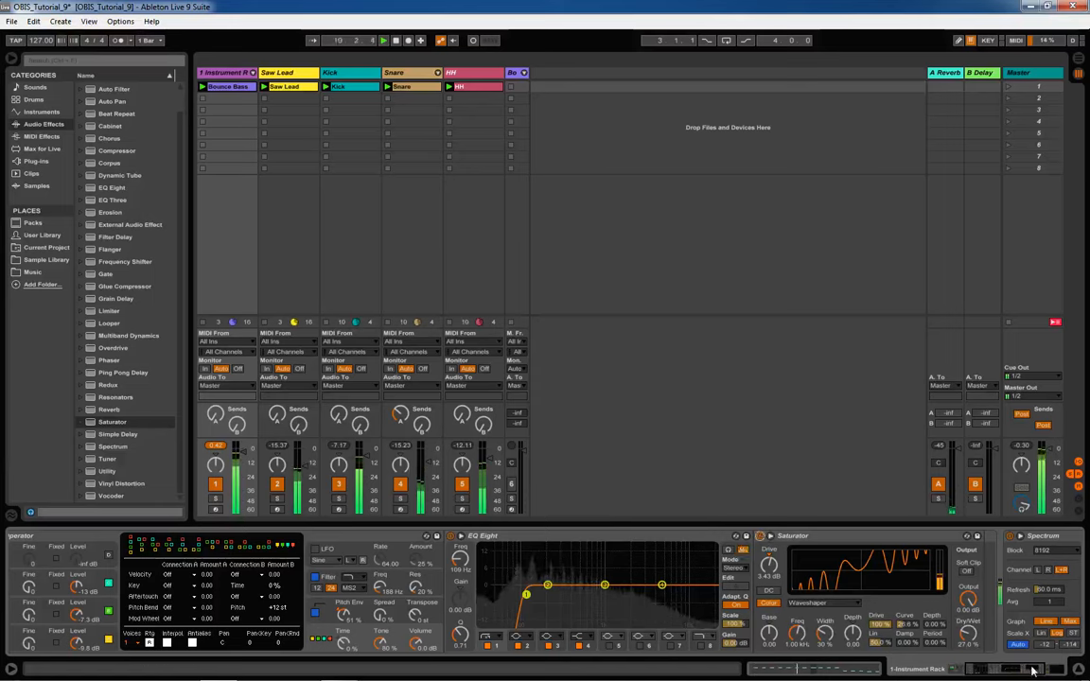
pyautogui.moveTo(1031, 669); pyautogui.dragTo(992, 669)
pyautogui.click(157, 568)
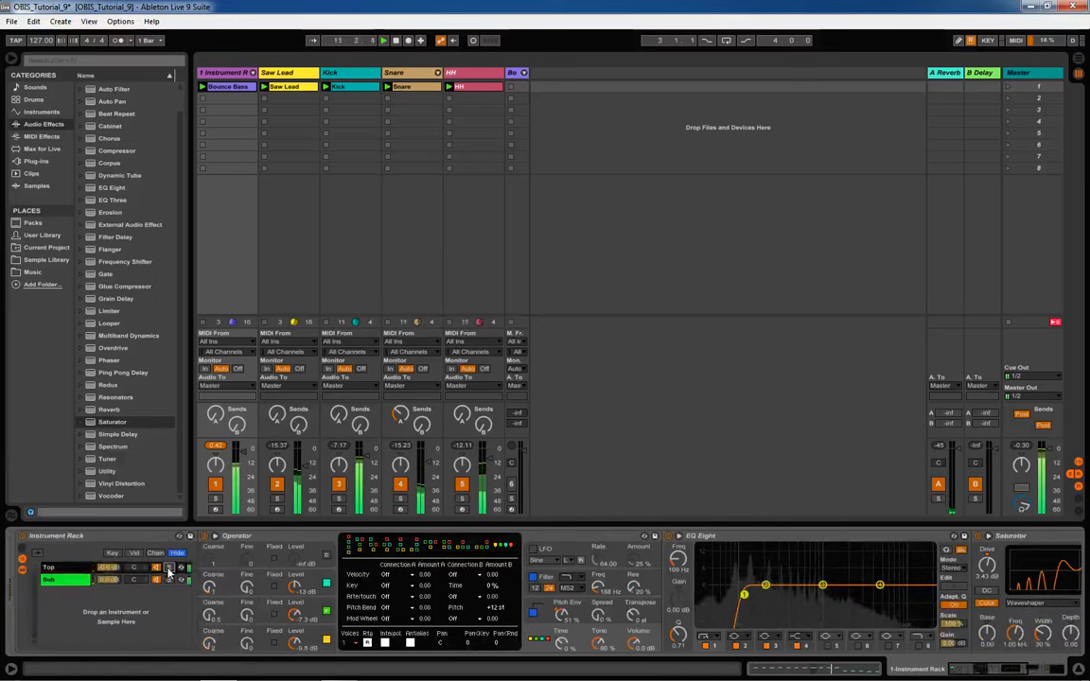
pyautogui.click(169, 568)
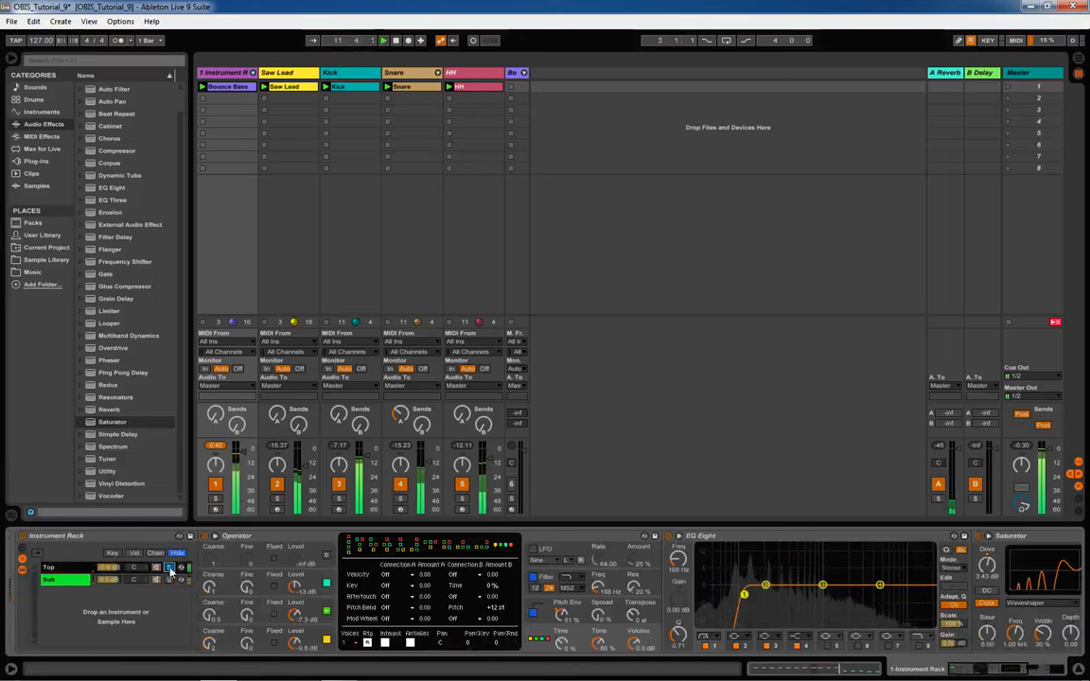
pyautogui.click(216, 498)
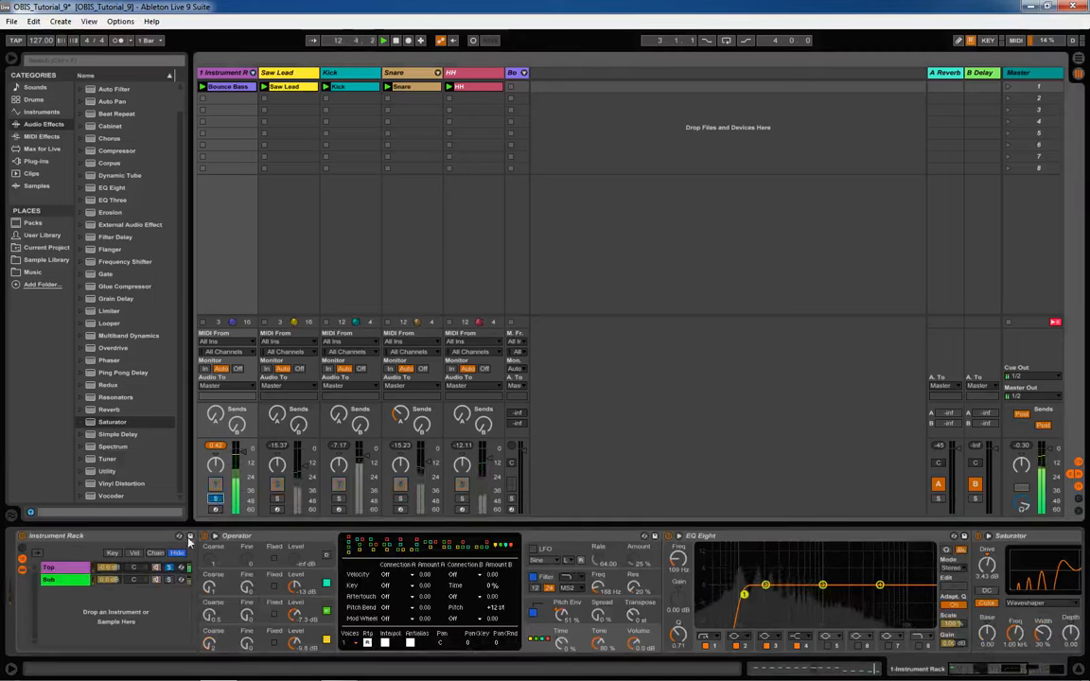
pyautogui.click(978, 537)
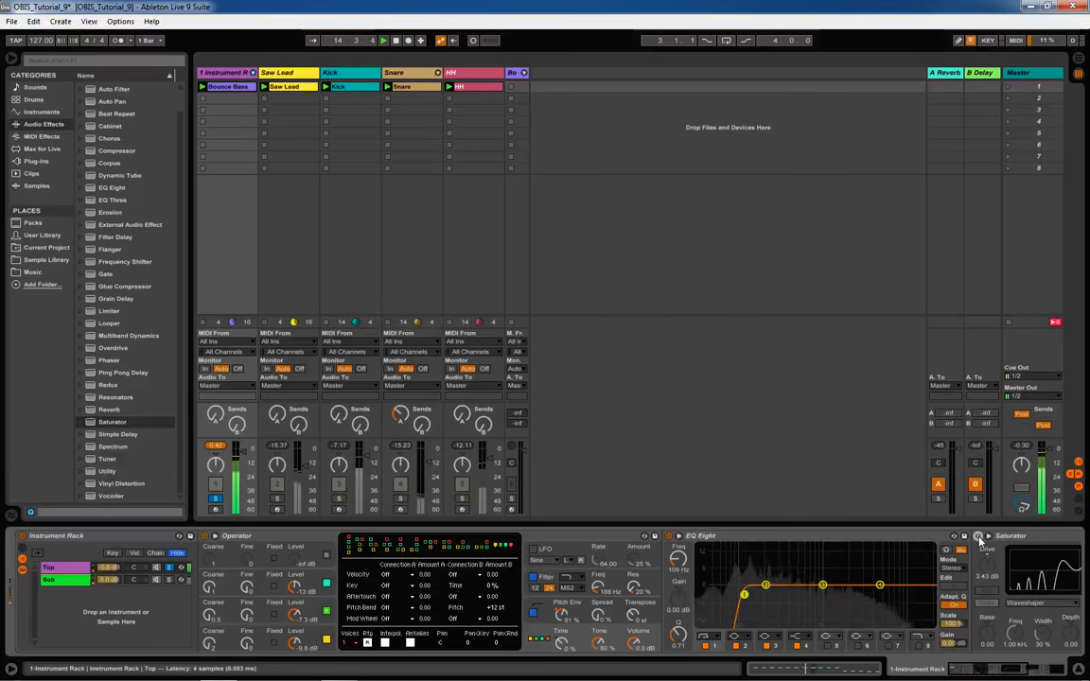
pyautogui.click(979, 537)
# - Set the Saturator's Dry/Wet to 42.9% and Drive to 2.86 dB, and compare it bypassed and enabled
pyautogui.moveTo(1012, 669); pyautogui.dragTo(1044, 670)
pyautogui.moveTo(848, 634); pyautogui.dragTo(848, 611)
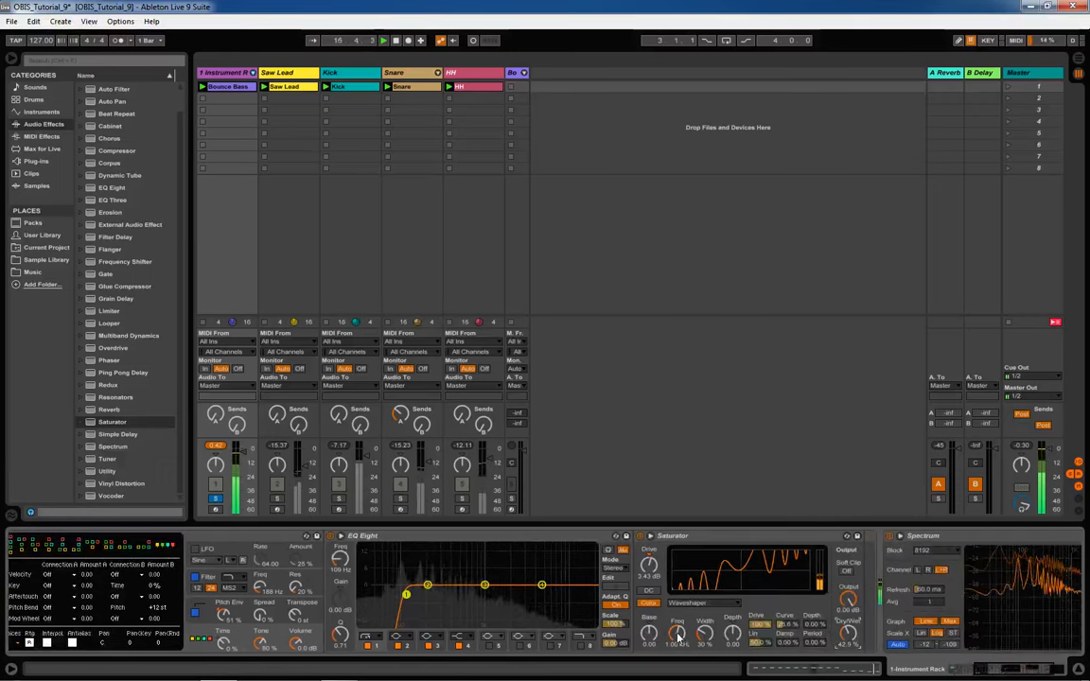
pyautogui.moveTo(649, 567); pyautogui.dragTo(649, 568)
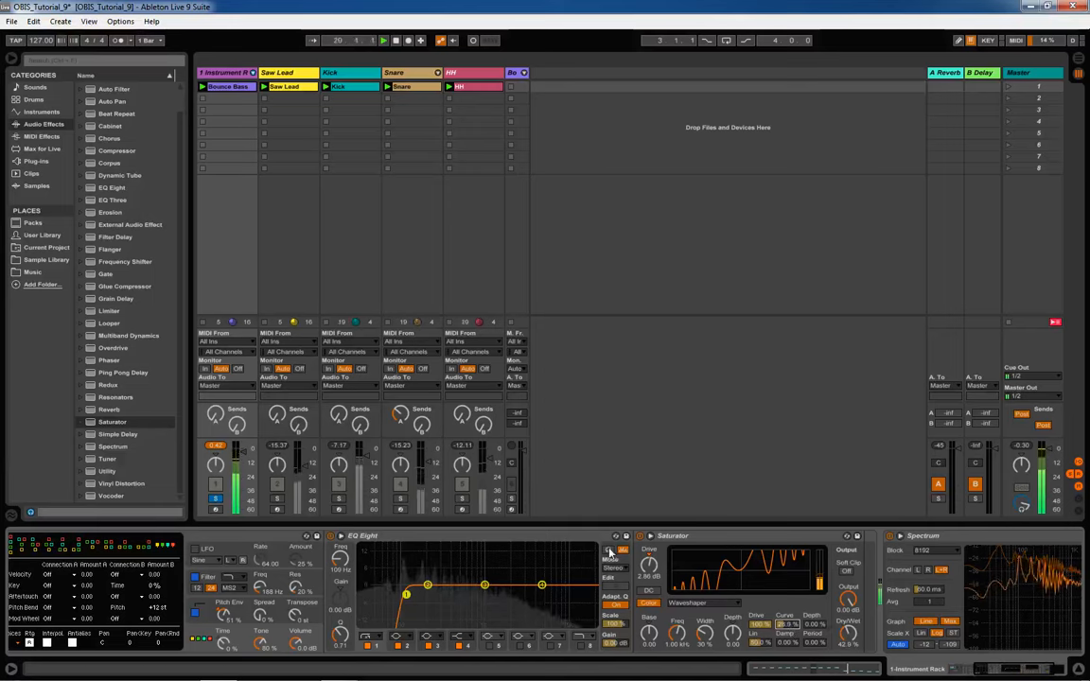
pyautogui.click(640, 535)
pyautogui.click(640, 536)
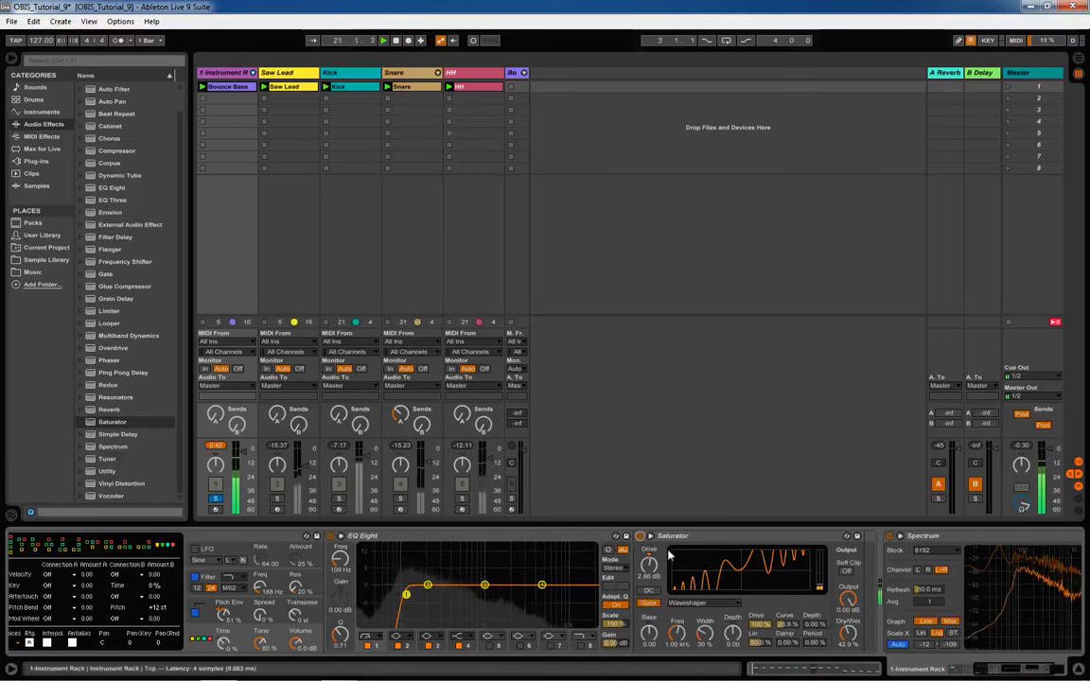
# - Turn off the Top chain's solo and play both chains with the bass track still soloed
pyautogui.moveTo(1011, 669); pyautogui.dragTo(973, 673)
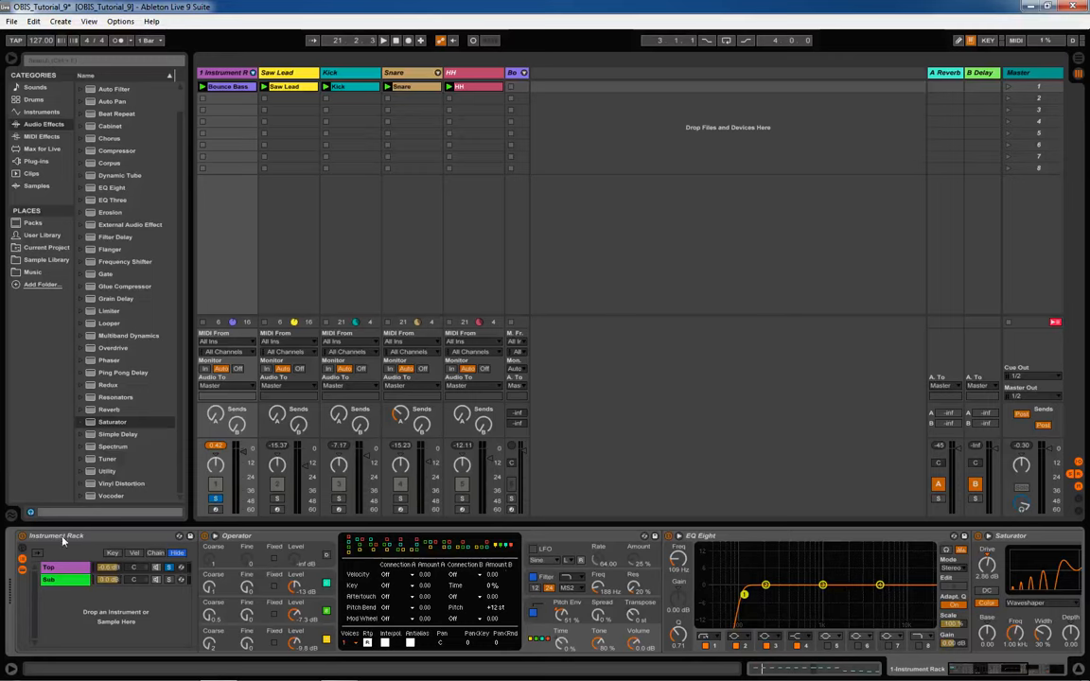
pyautogui.click(169, 568)
pyautogui.press('space')
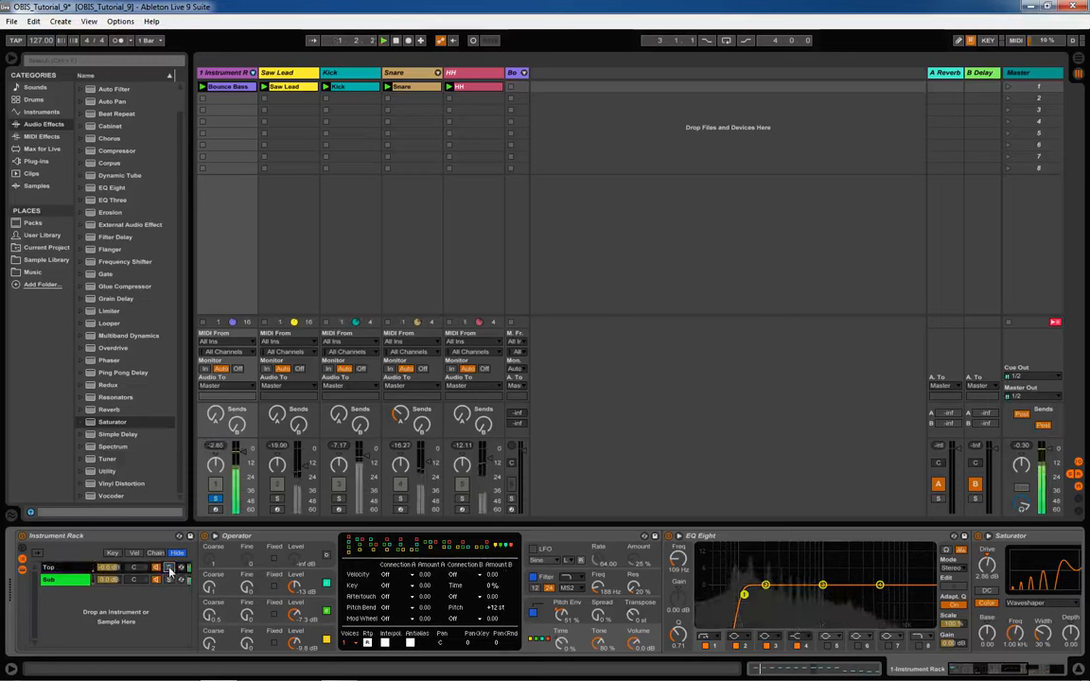
# - Turn off the bass track's solo to hear the full mix, review the Top chain's devices through Spectrum, and select the Top chain
pyautogui.click(216, 500)
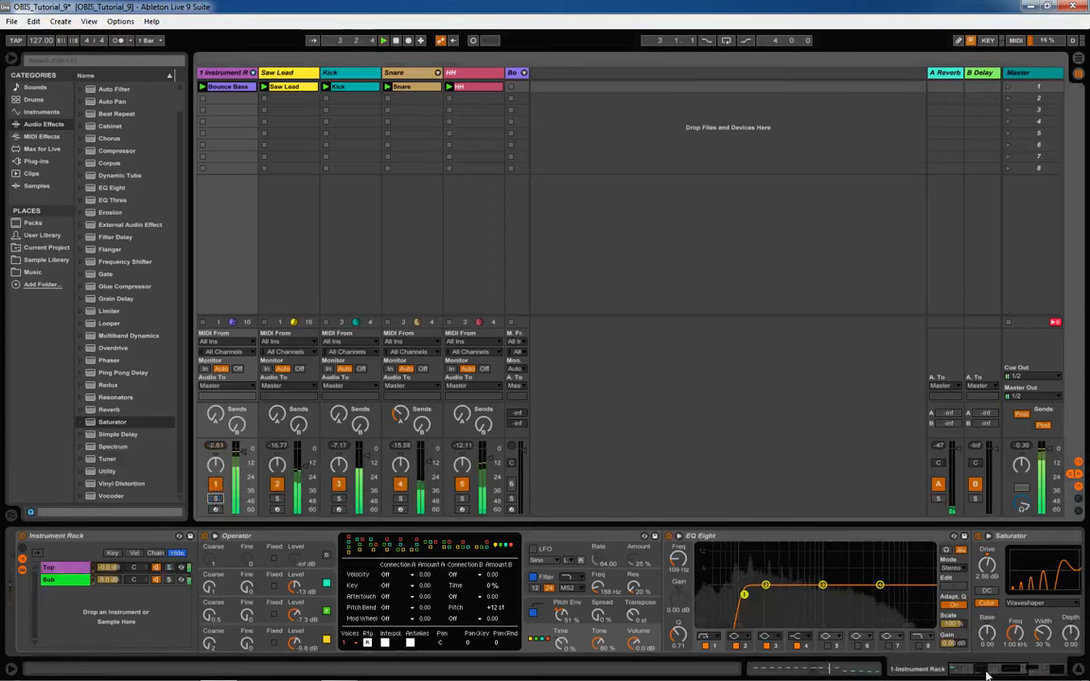
pyautogui.moveTo(994, 670); pyautogui.dragTo(1043, 670)
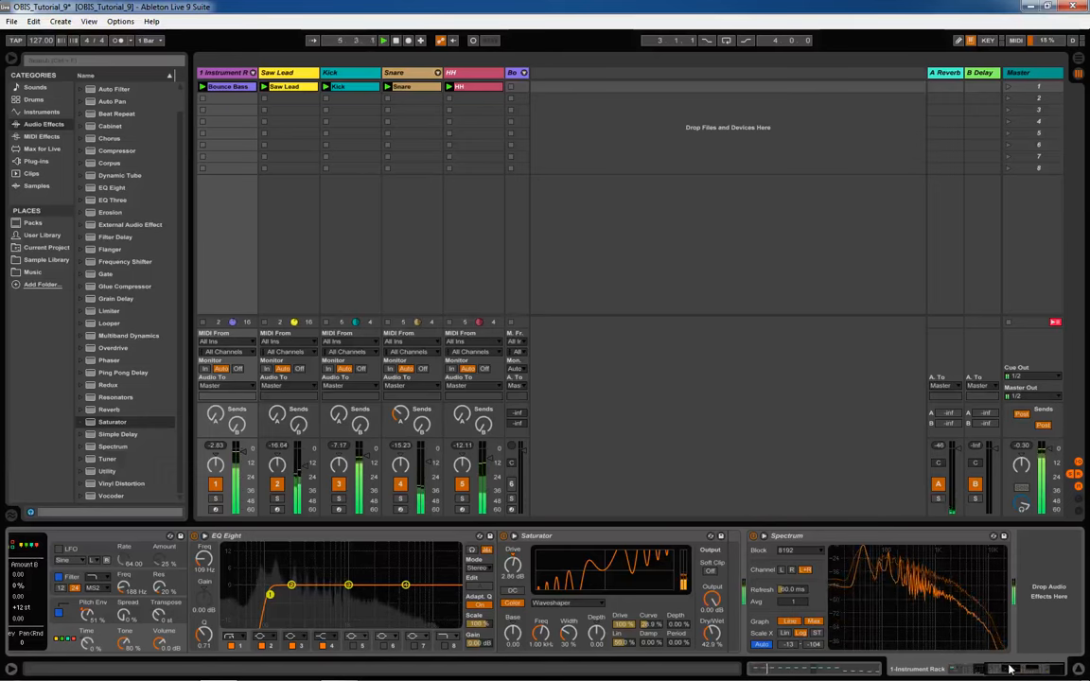
pyautogui.moveTo(1014, 669); pyautogui.dragTo(972, 670)
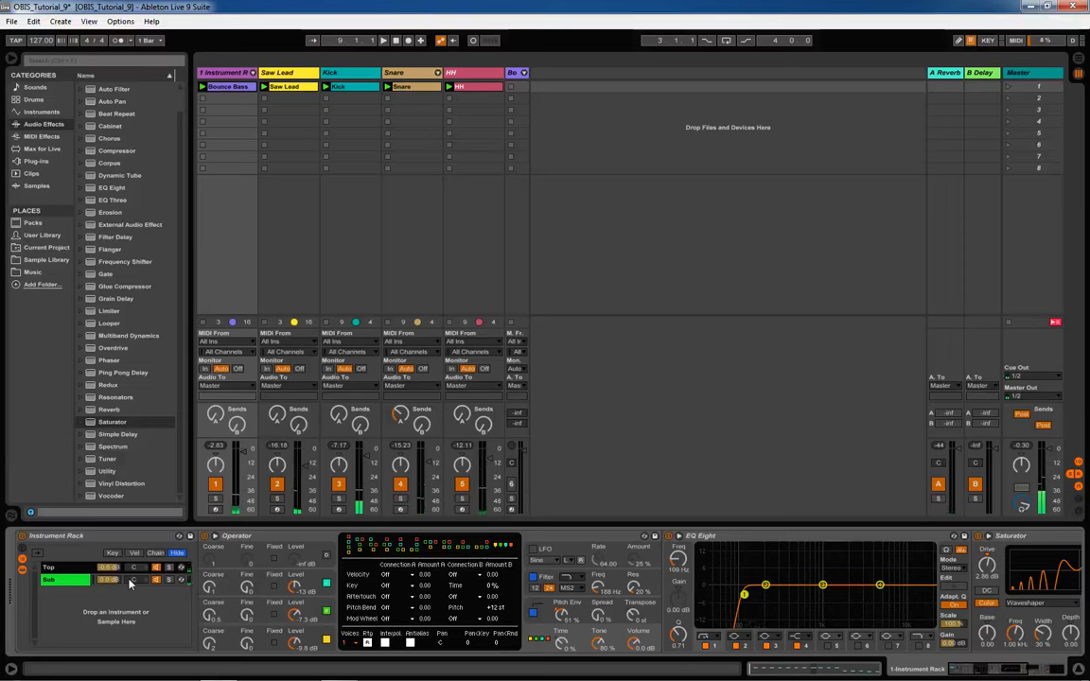
pyautogui.click(112, 536)
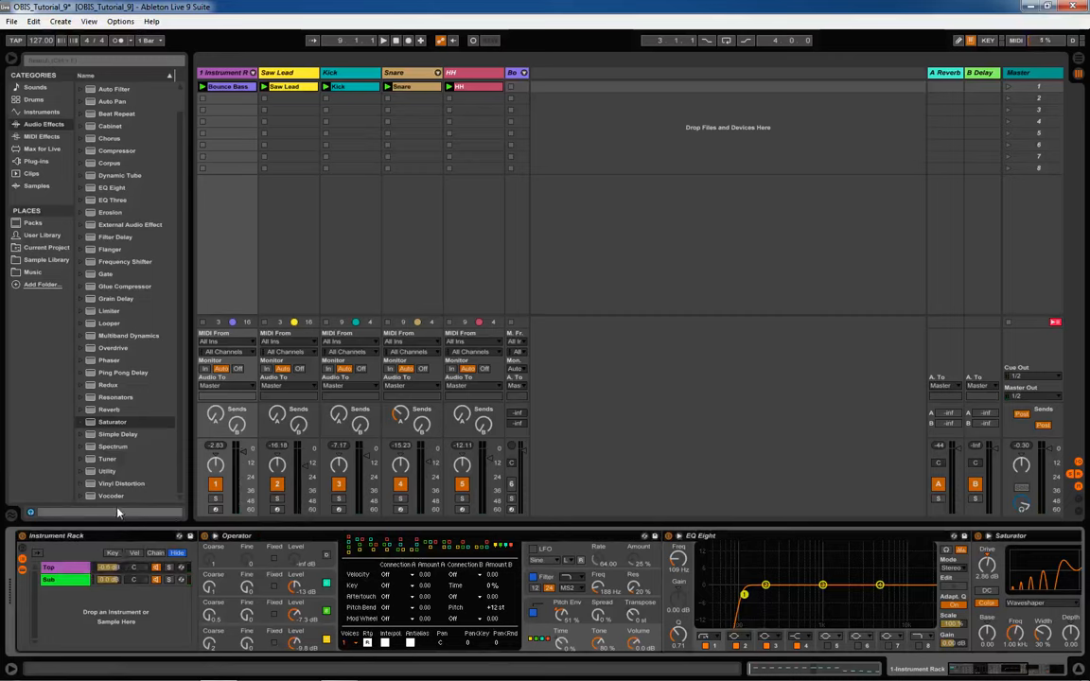
pyautogui.click(81, 570)
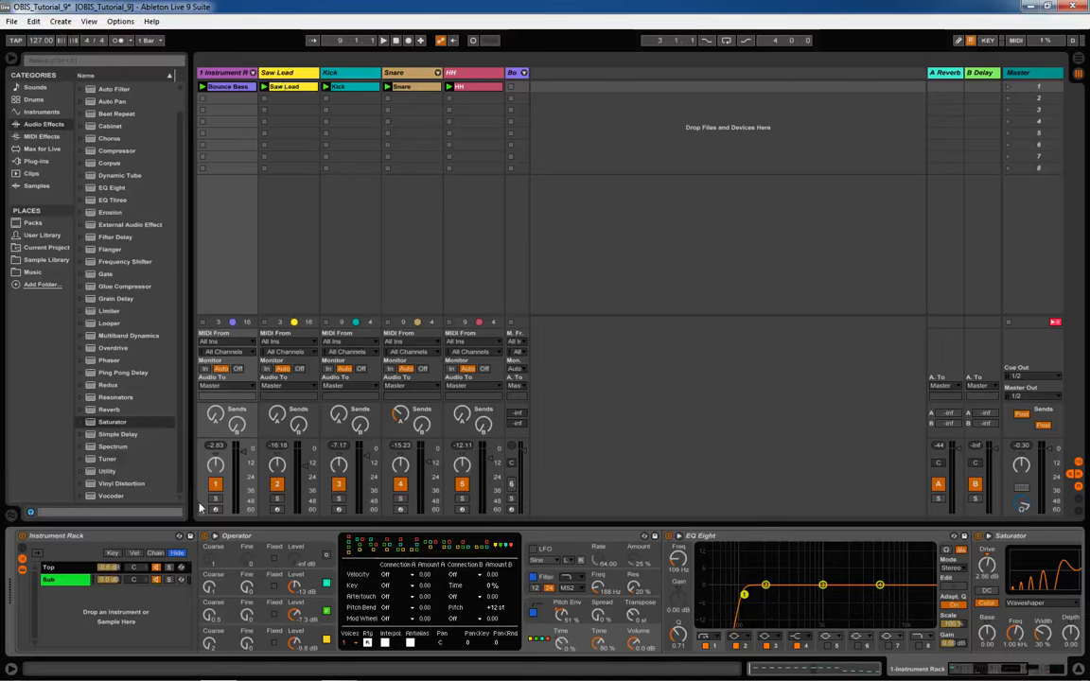
# - Play the mix, compare the Sub and Top chains in solo with the bass track soloed, and clear all solos
pyautogui.press('space')
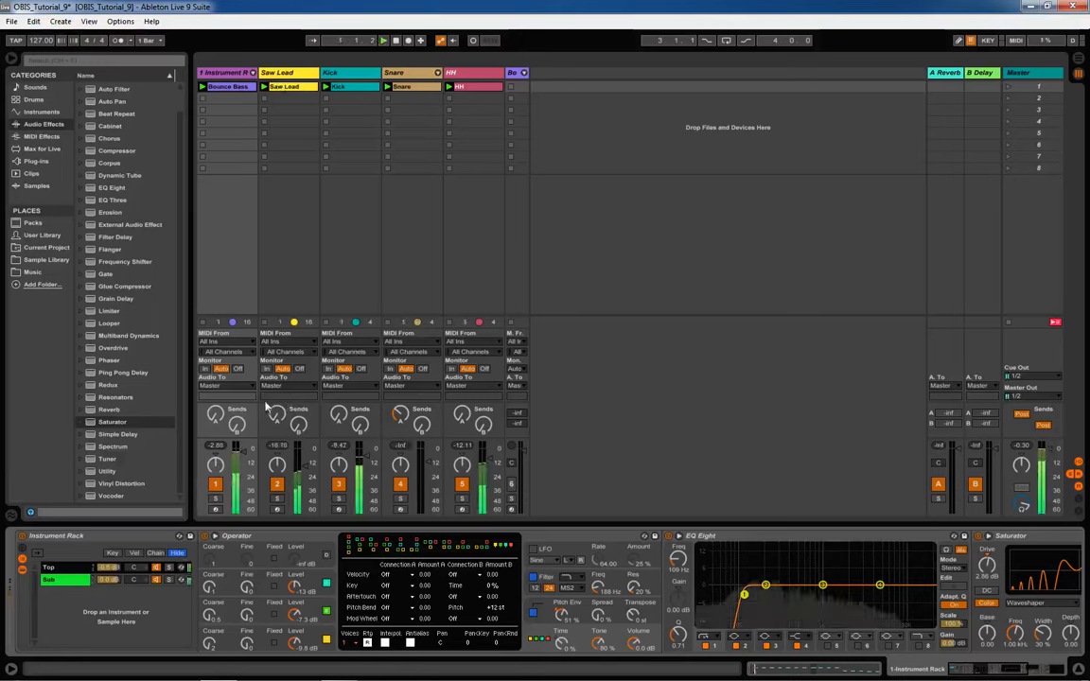
pyautogui.click(170, 581)
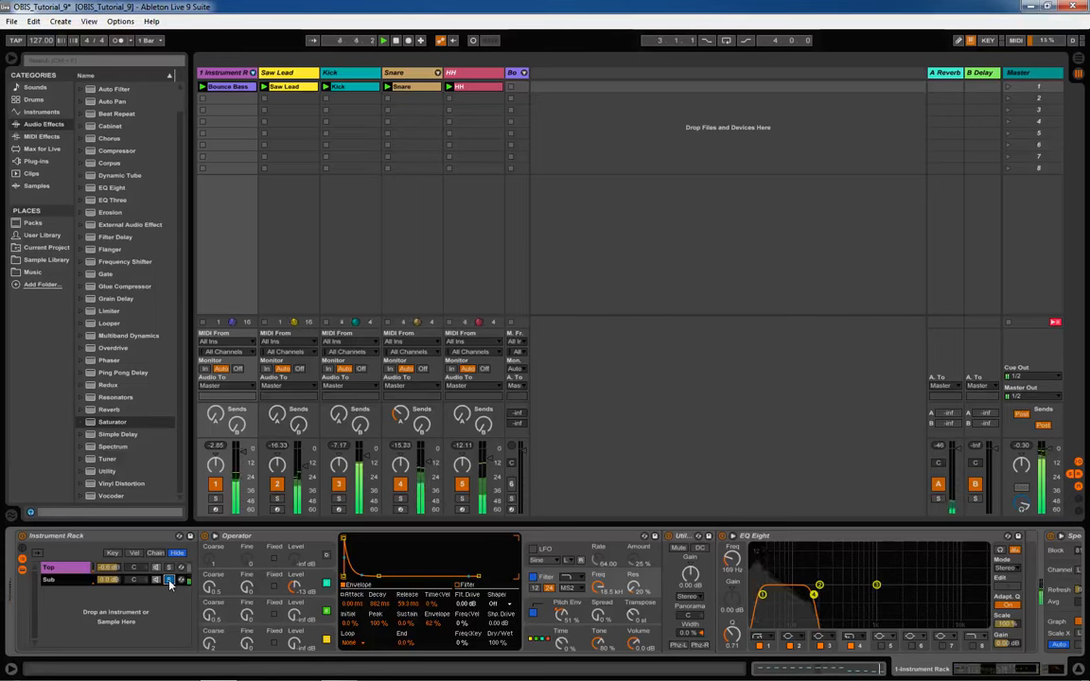
pyautogui.click(216, 501)
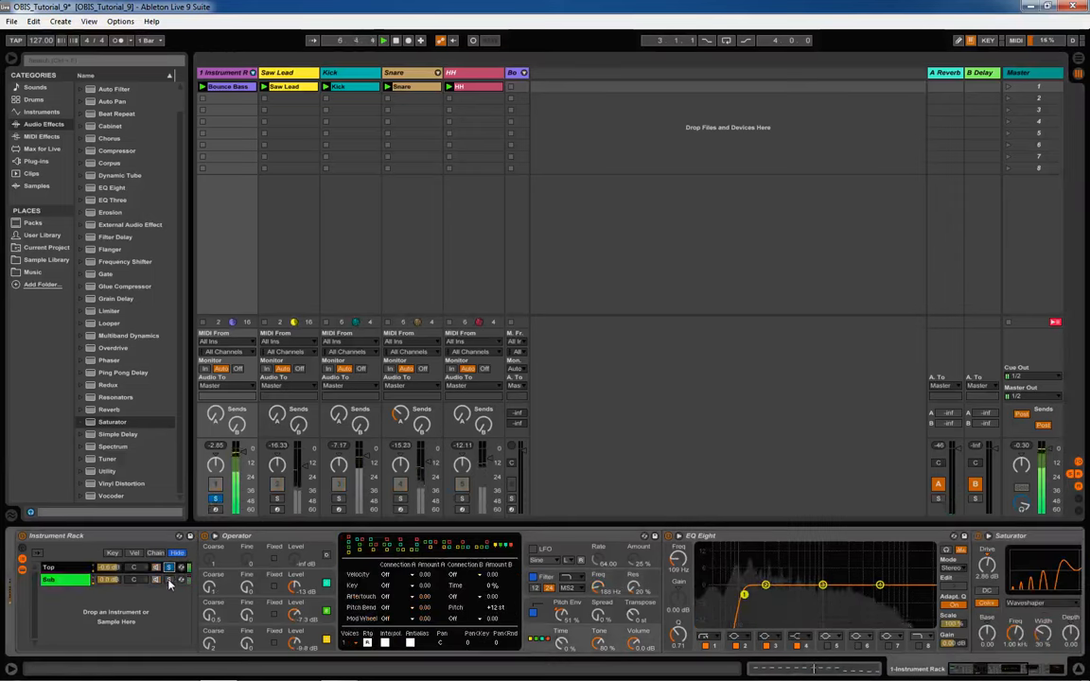
pyautogui.click(170, 581)
pyautogui.click(170, 580)
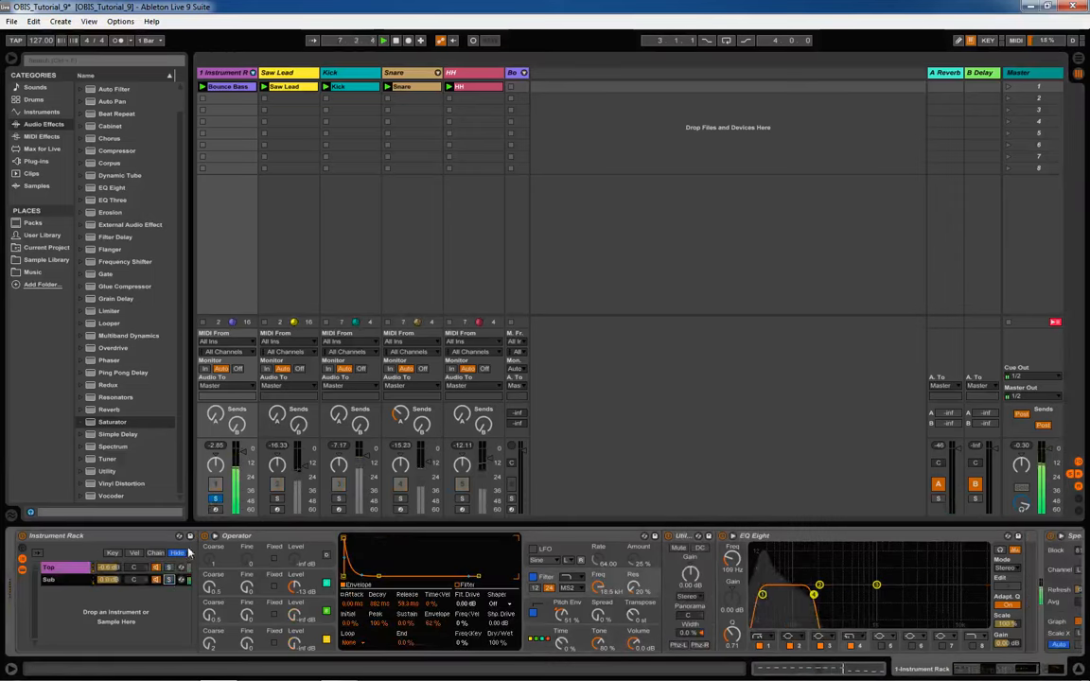
pyautogui.click(218, 499)
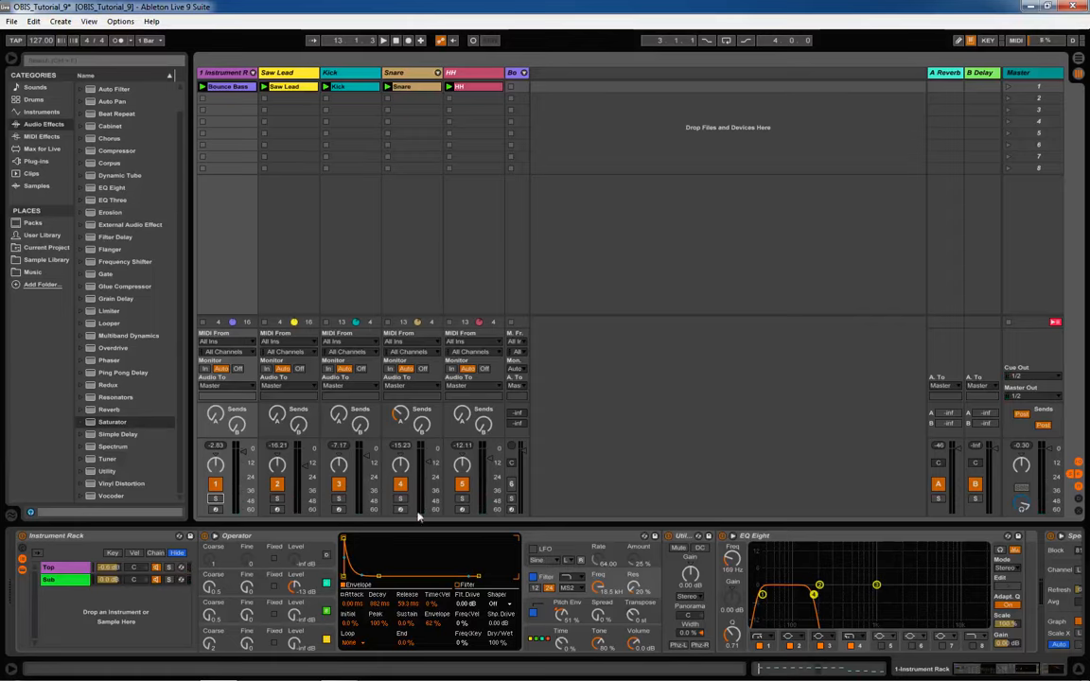
# - Minimize Live, open the Movies_FRAPS folder on the SanDisk Ultra SSD (K:) in Windows Explorer, and select the AVI recording
pyautogui.click(1032, 6)
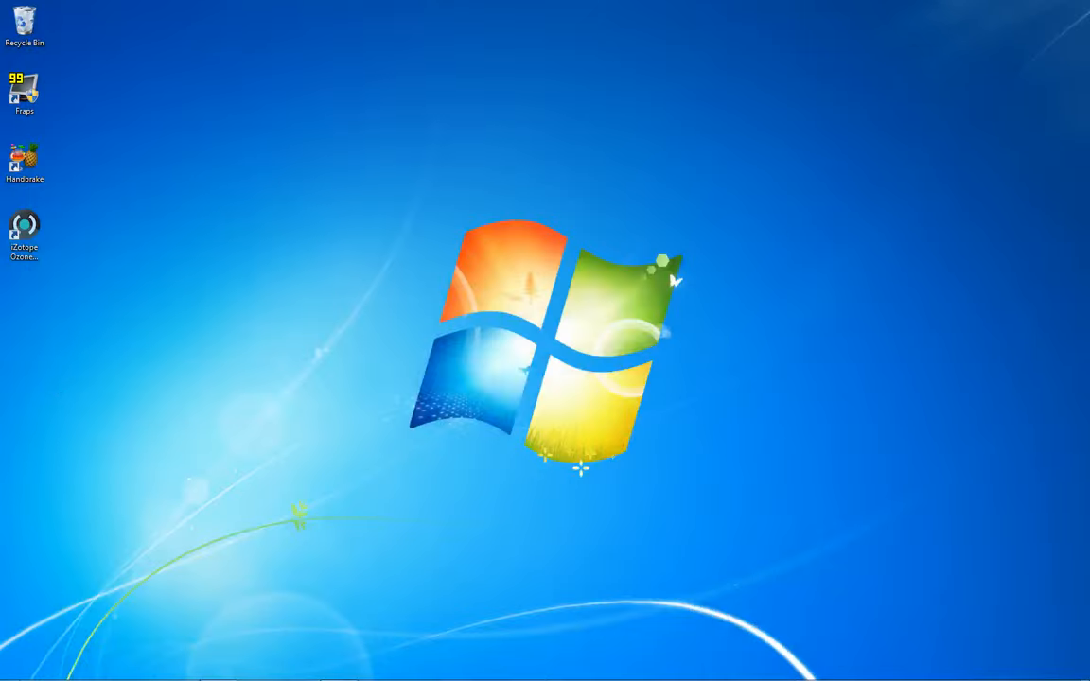
pyautogui.click(57, 669)
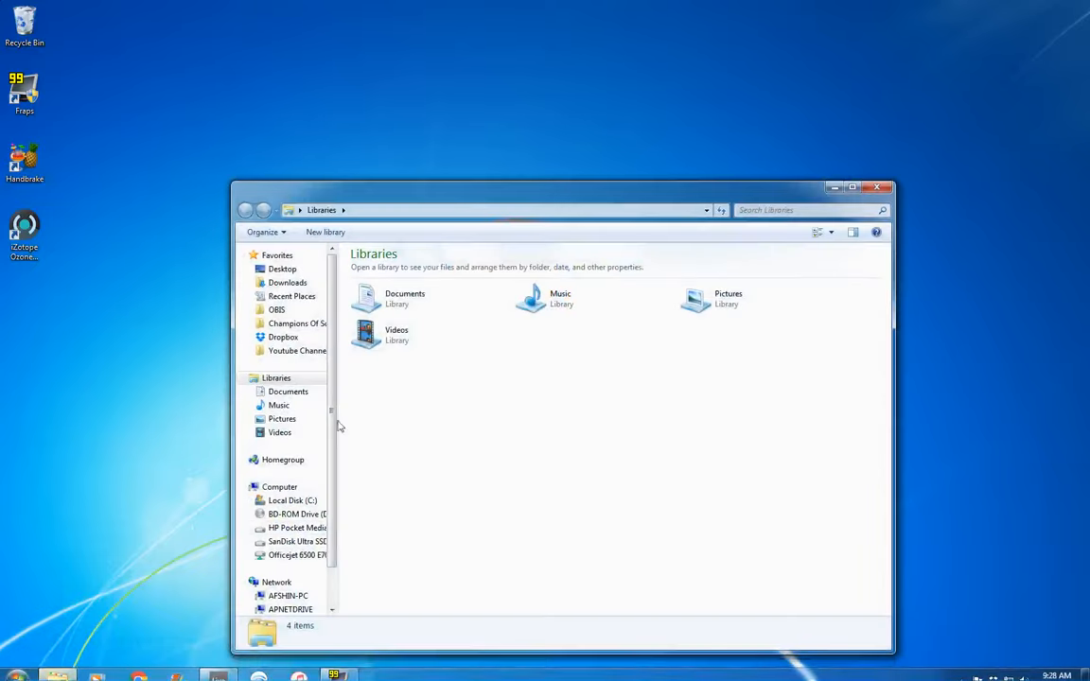
pyautogui.click(279, 541)
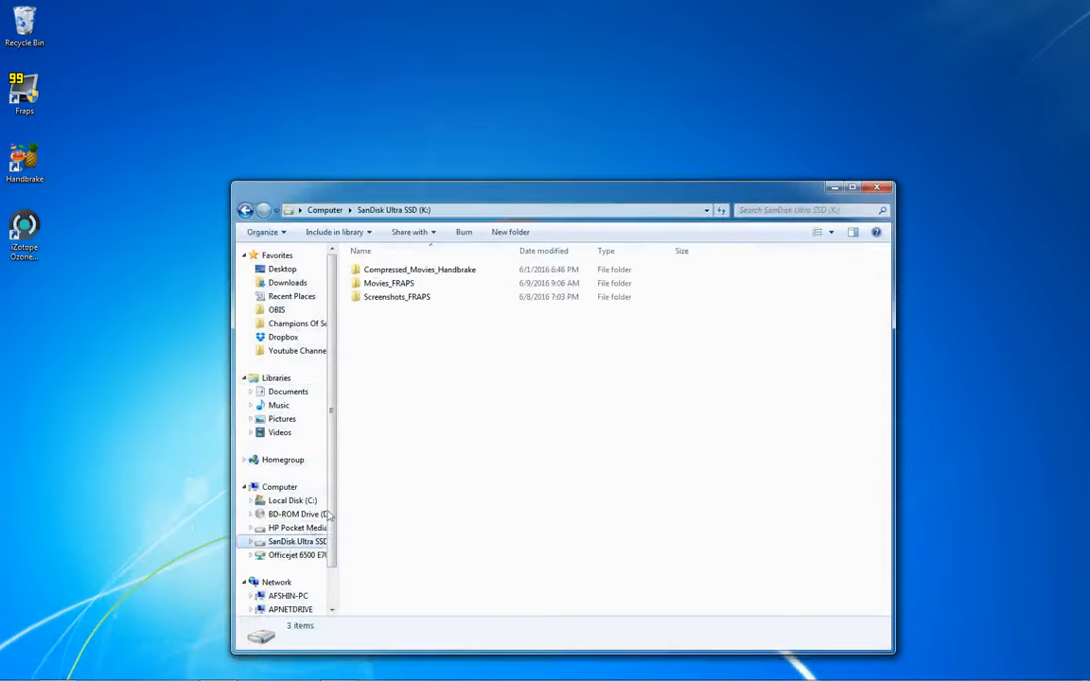
pyautogui.click(402, 287)
pyautogui.doubleClick(402, 287)
pyautogui.click(393, 308)
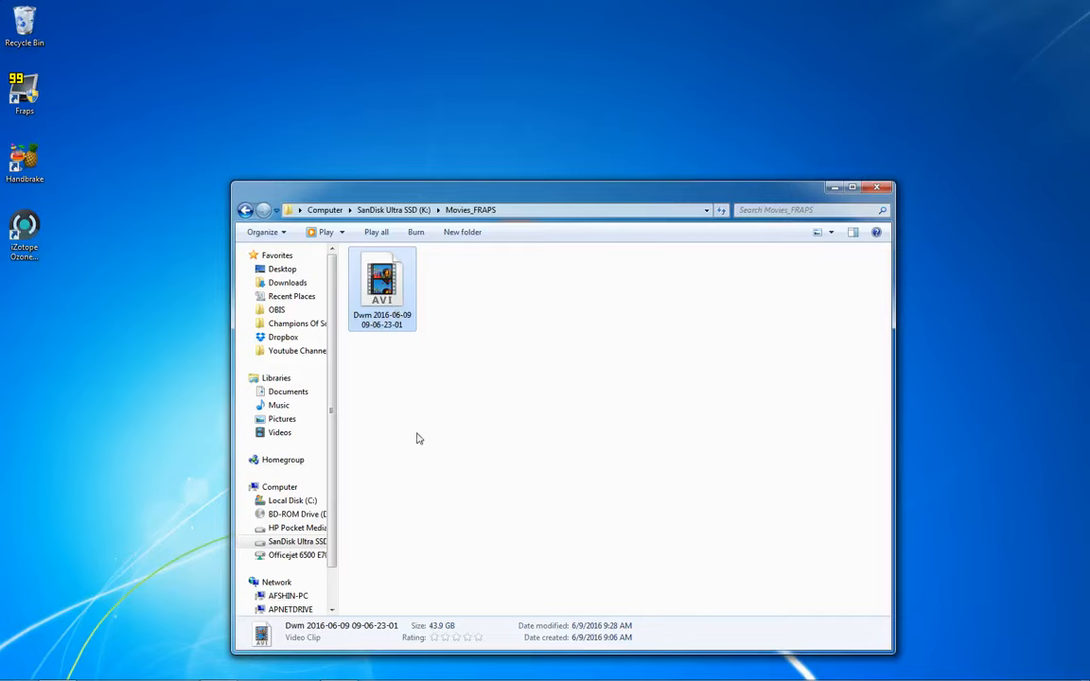
# - Try to play the AVI recording in Windows Media Player, and minimize the player
pyautogui.doubleClick(385, 297)
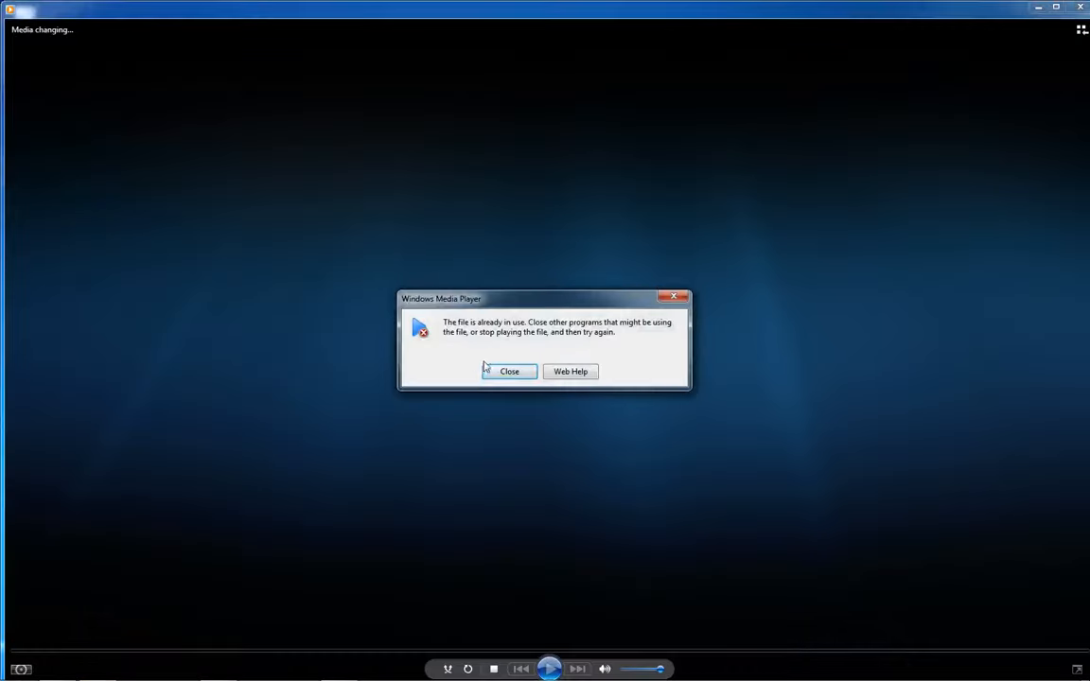
pyautogui.click(508, 372)
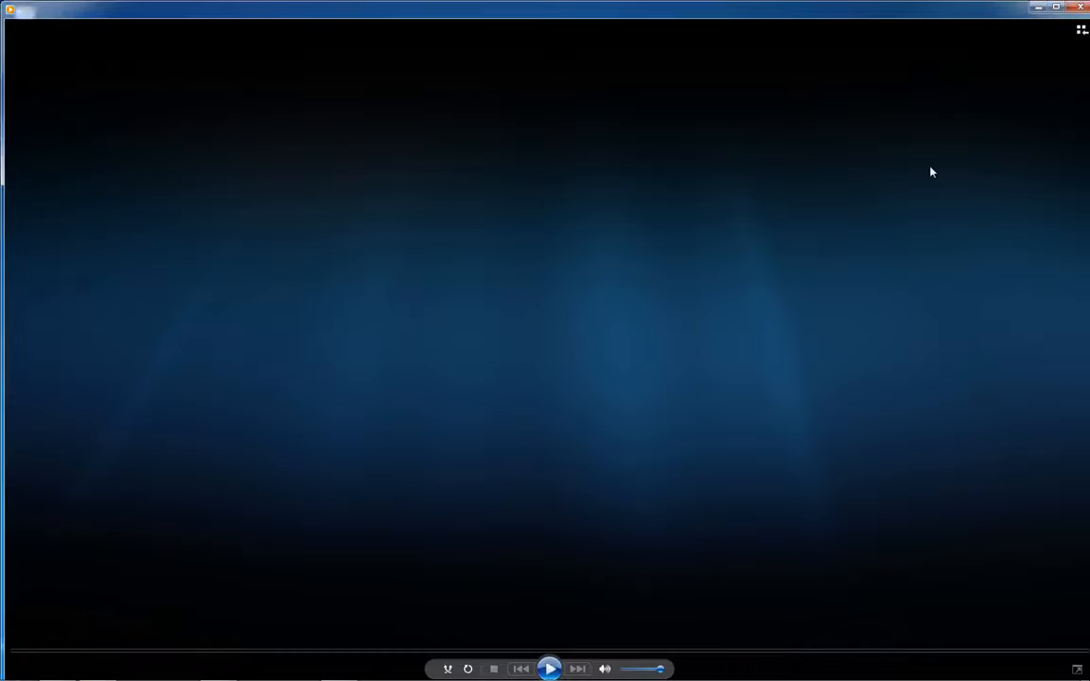
pyautogui.click(1039, 8)
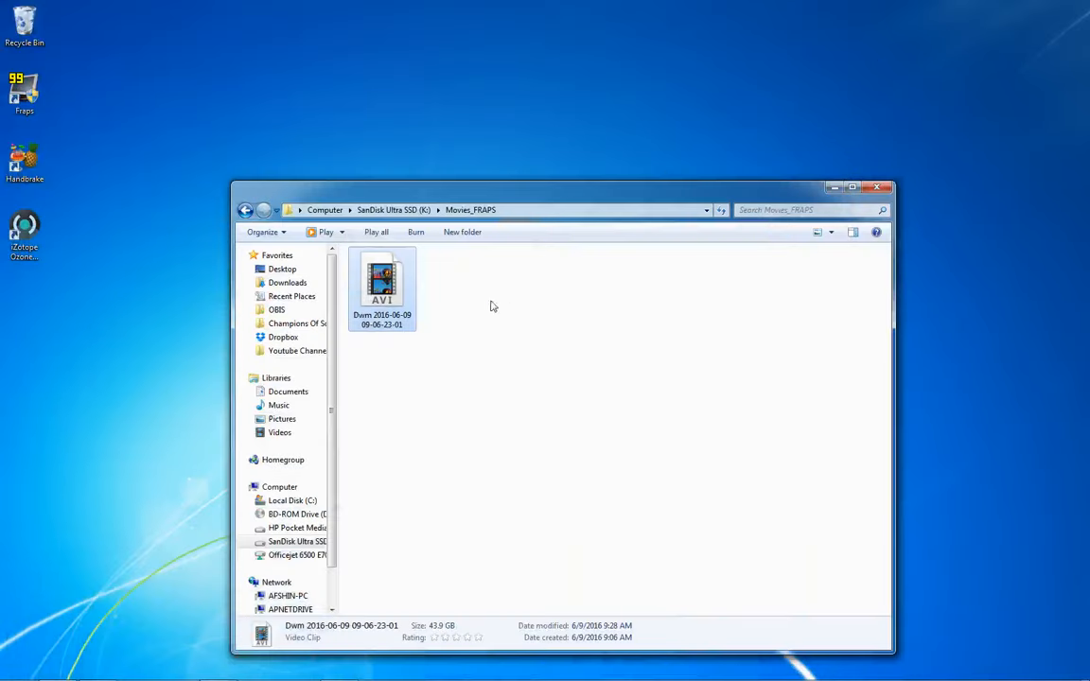
# - Bring up the FRAPS movie capture settings and reselect the AVI recording in the Movies_FRAPS folder
pyautogui.click(539, 334)
pyautogui.click(382, 284)
pyautogui.click(342, 672)
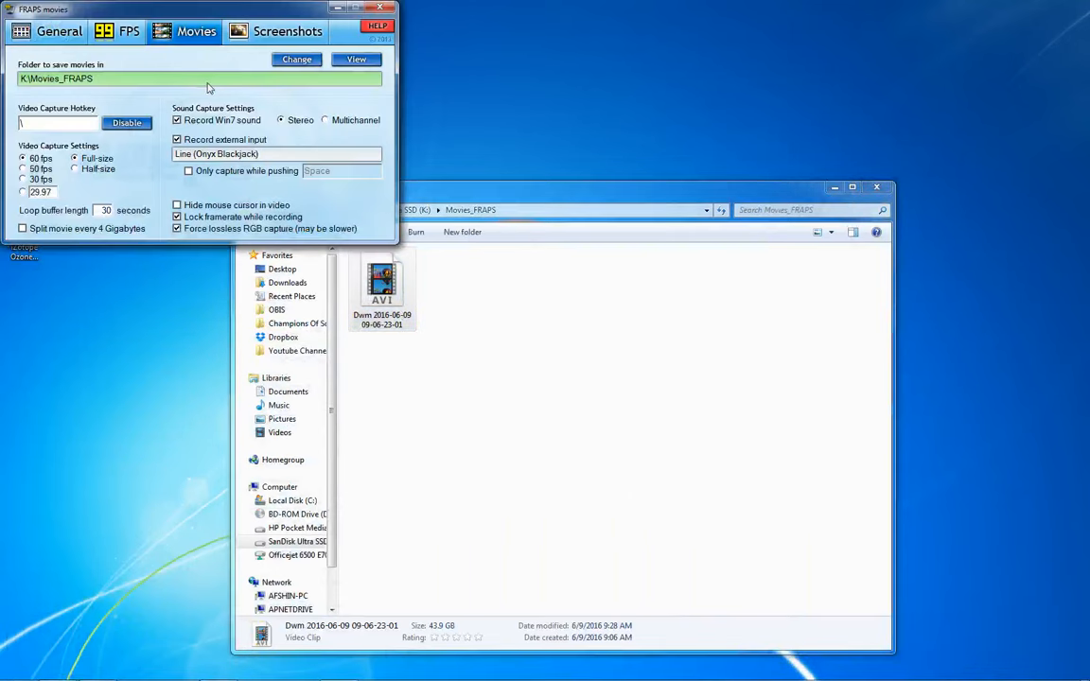
pyautogui.click(381, 297)
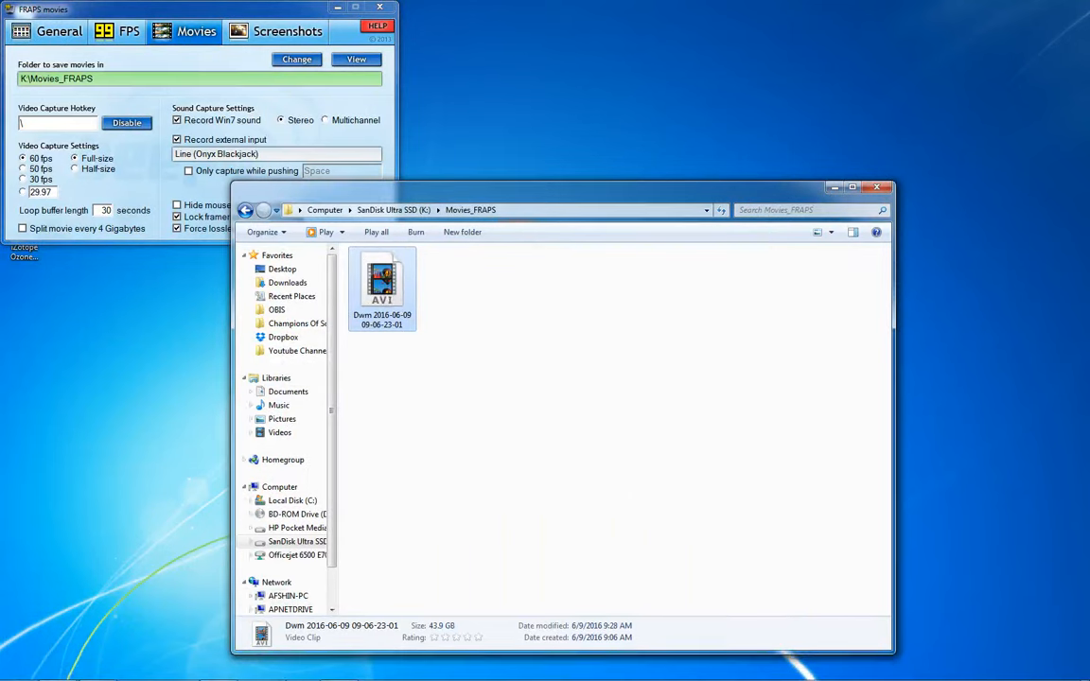
pyautogui.click(214, 676)
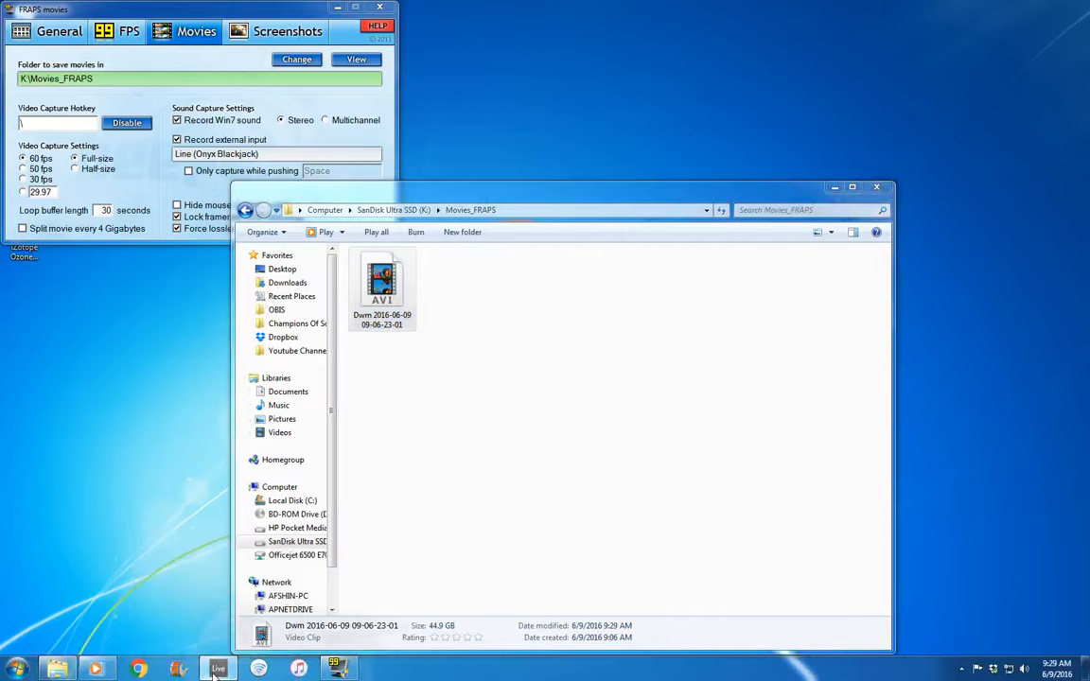
pyautogui.click(217, 672)
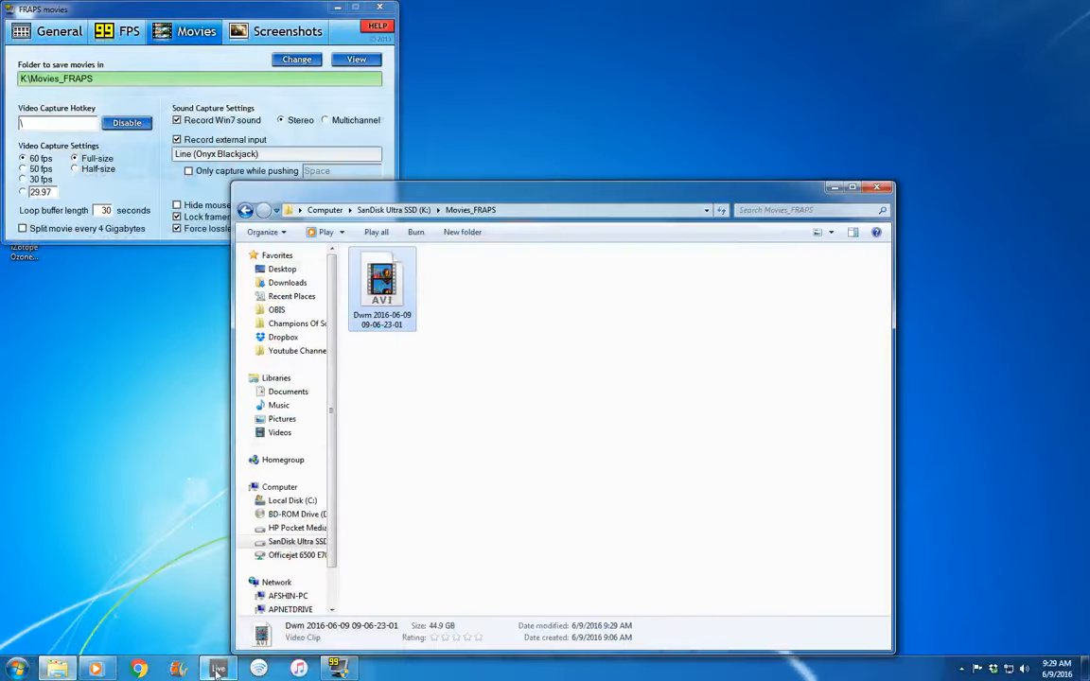
# - Try to play the AVI recording again in Windows Media Player, retry from the player, and close it
pyautogui.doubleClick(374, 318)
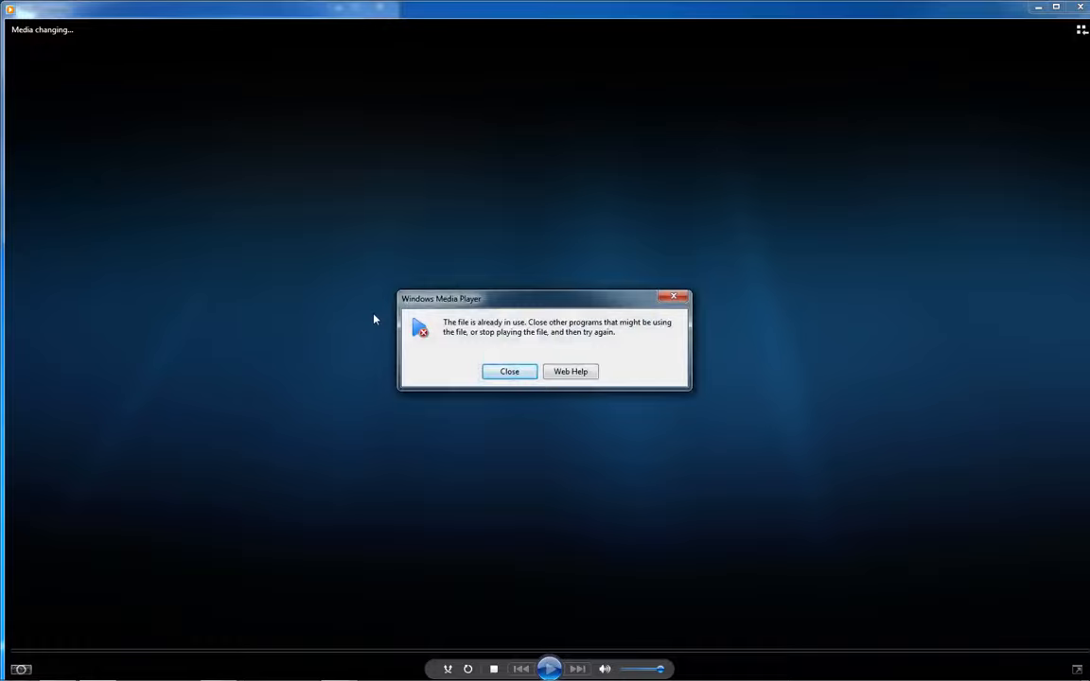
pyautogui.click(511, 374)
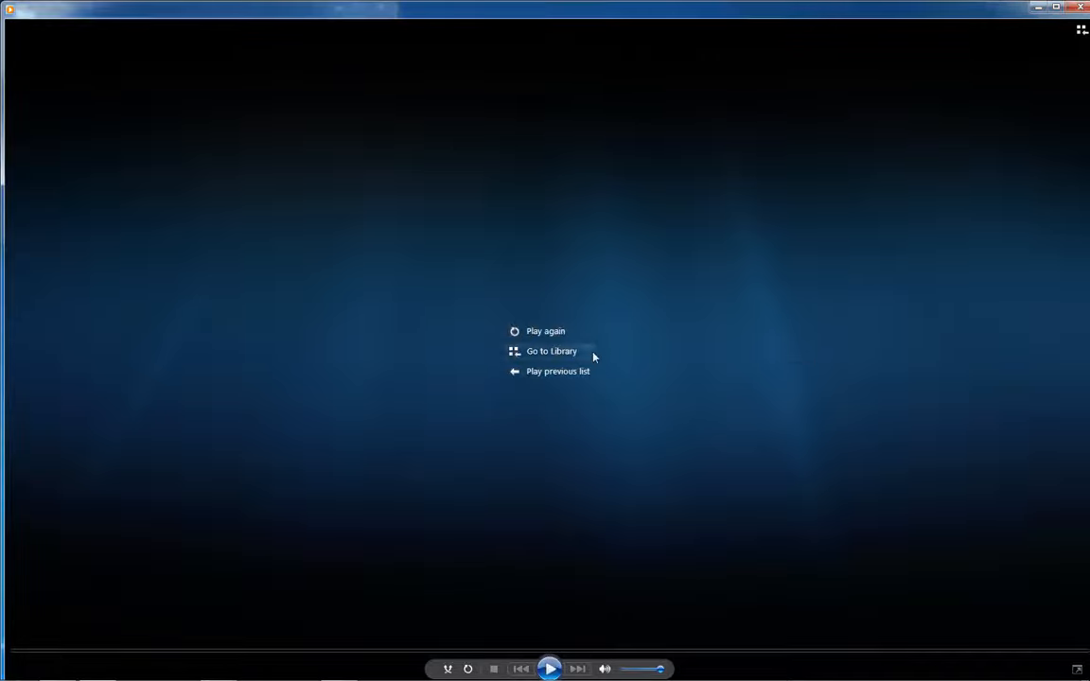
pyautogui.click(557, 338)
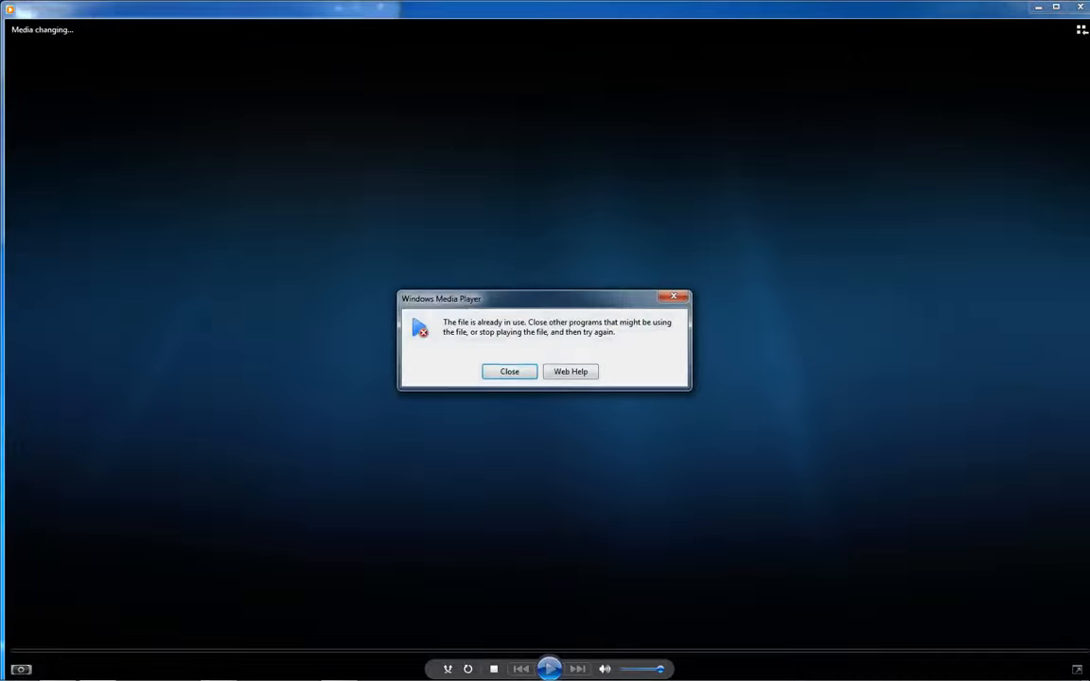
pyautogui.click(526, 374)
pyautogui.click(1079, 7)
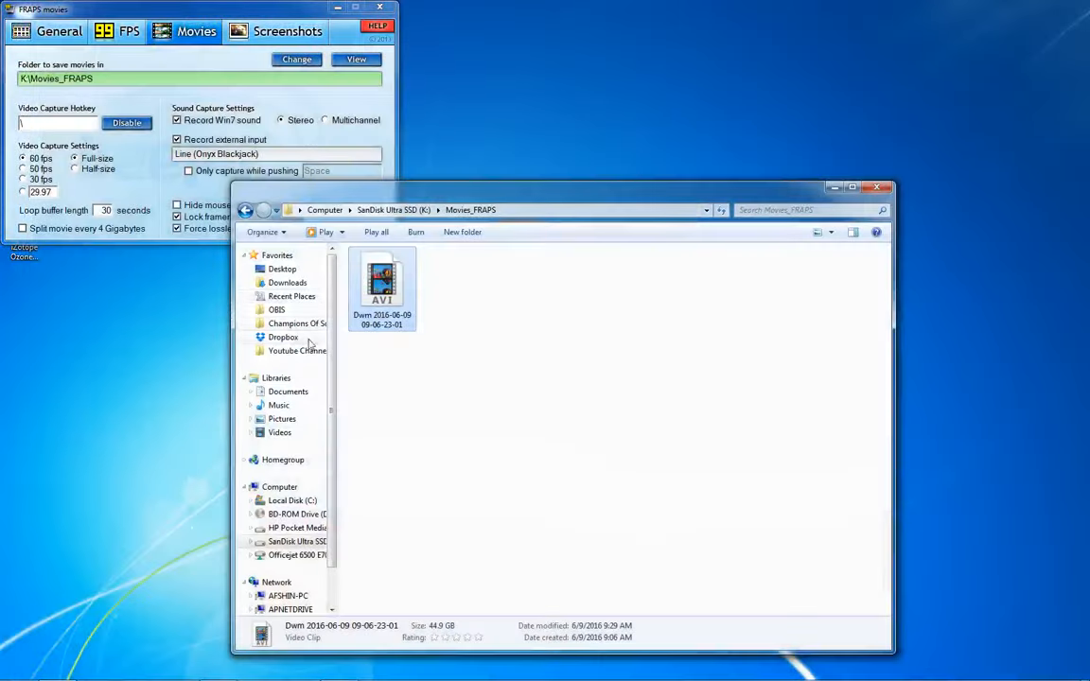